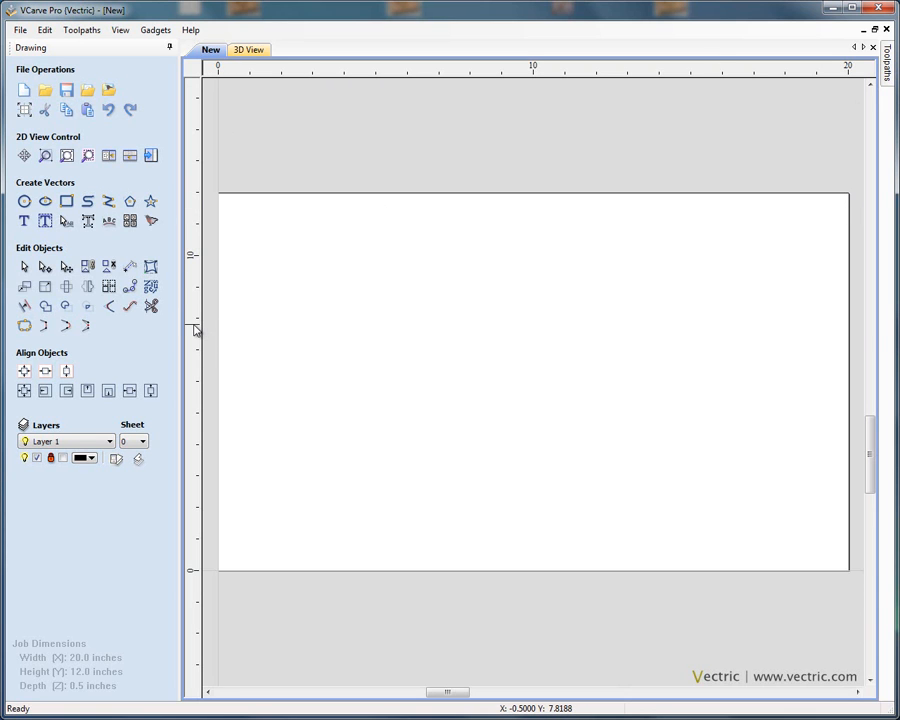
# Place two vertical guides across the job, one at X 2.0 inches and the other at X 18.0 inches
pyautogui.moveTo(196, 329); pyautogui.dragTo(254, 312)
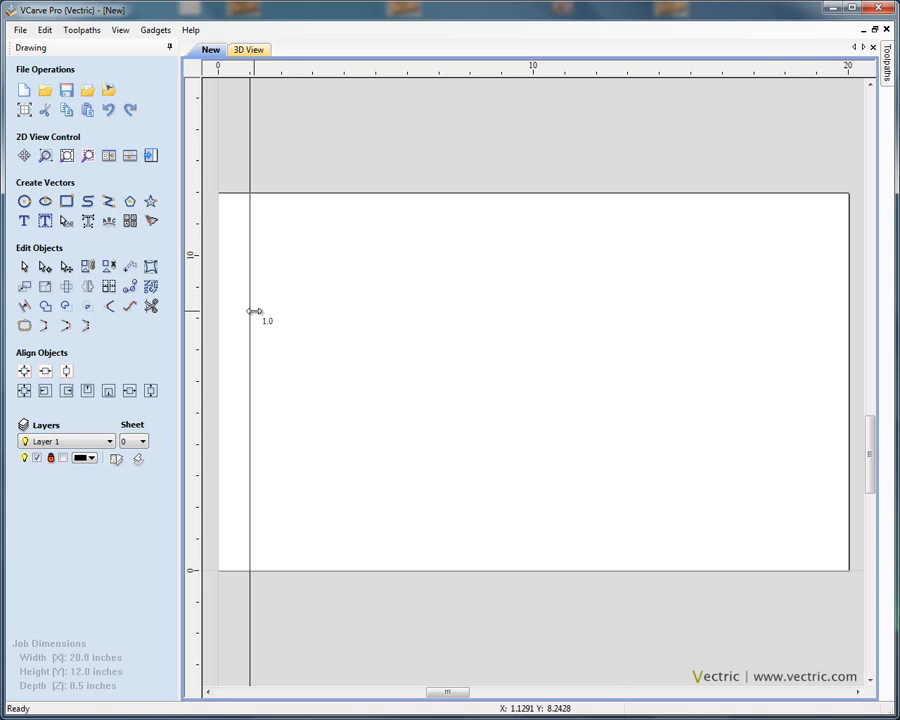
pyautogui.moveTo(254, 311); pyautogui.dragTo(276, 314)
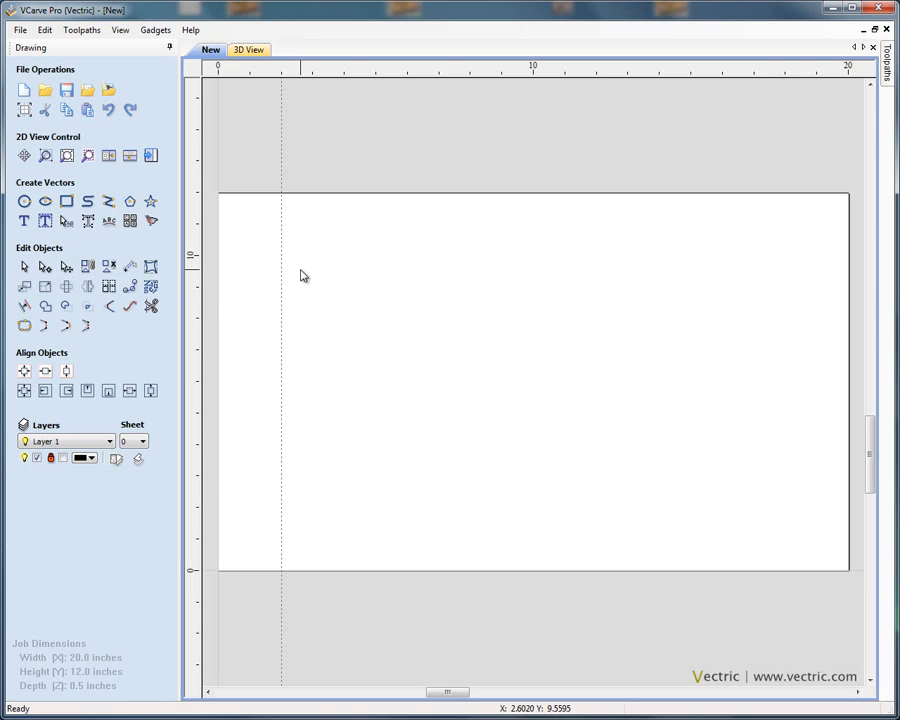
pyautogui.moveTo(196, 297); pyautogui.dragTo(786, 410)
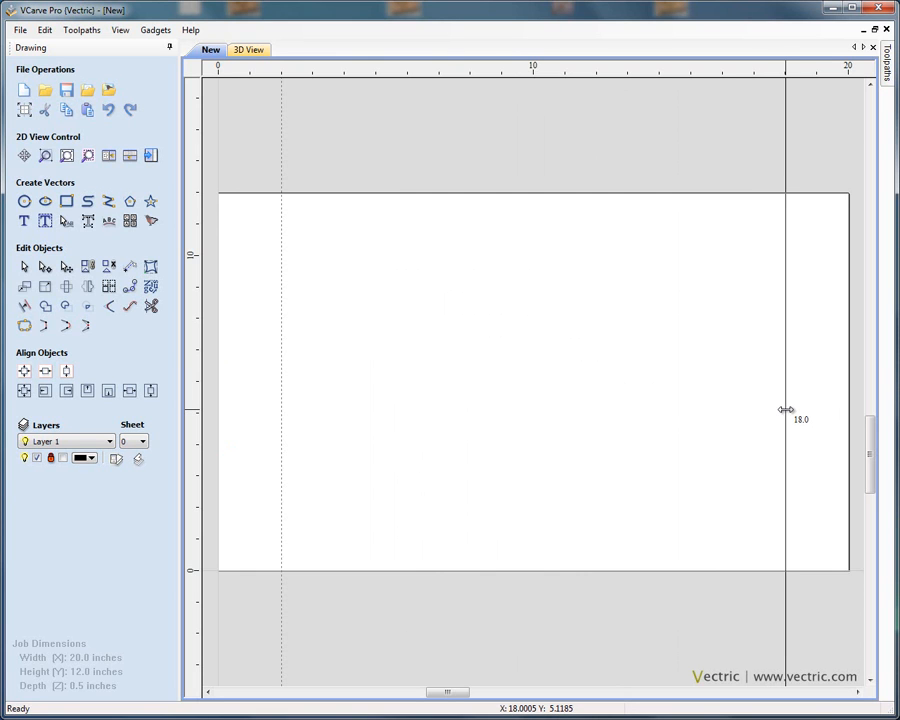
pyautogui.moveTo(786, 410)
pyautogui.mouseDown()
pyautogui.moveTo(797, 408)
pyautogui.moveTo(776, 408)
pyautogui.moveTo(800, 405)
pyautogui.moveTo(773, 404)
pyautogui.moveTo(784, 403)
pyautogui.mouseUp()
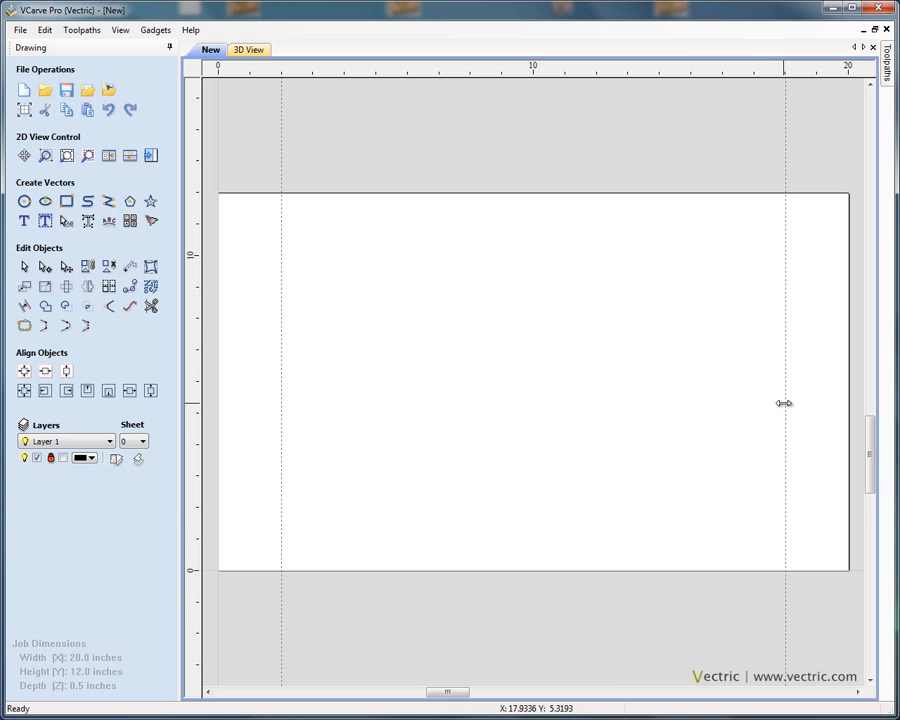
# Move the vertical guide near the job's right edge to X 18.2 inches
pyautogui.scroll(-1, 780, 400)
pyautogui.scroll(2, 778, 380)
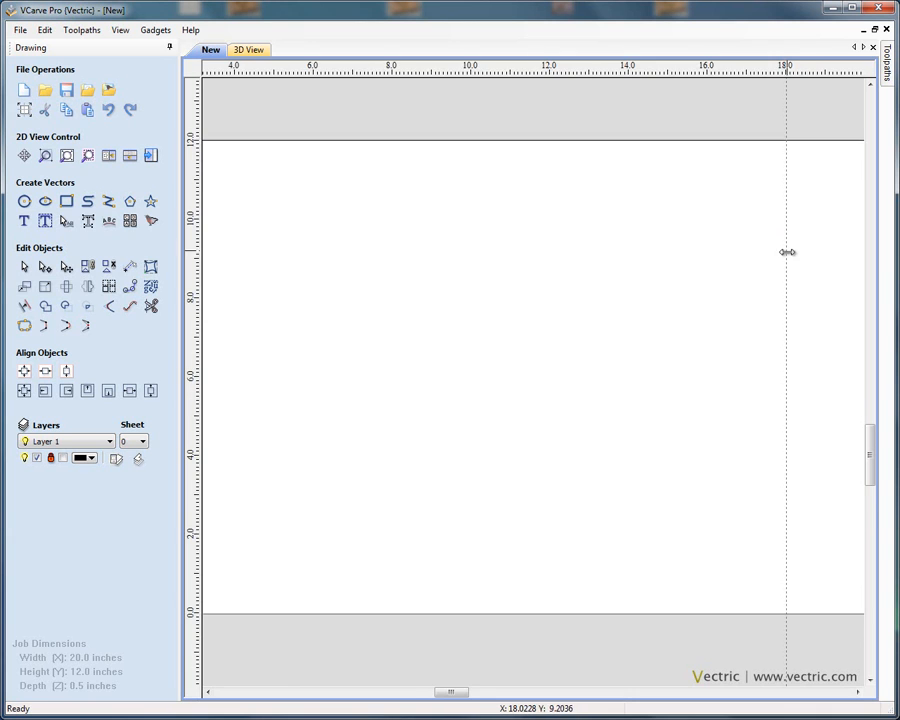
pyautogui.scroll(-2, 784, 258)
pyautogui.moveTo(784, 265); pyautogui.dragTo(675, 333, button='middle')
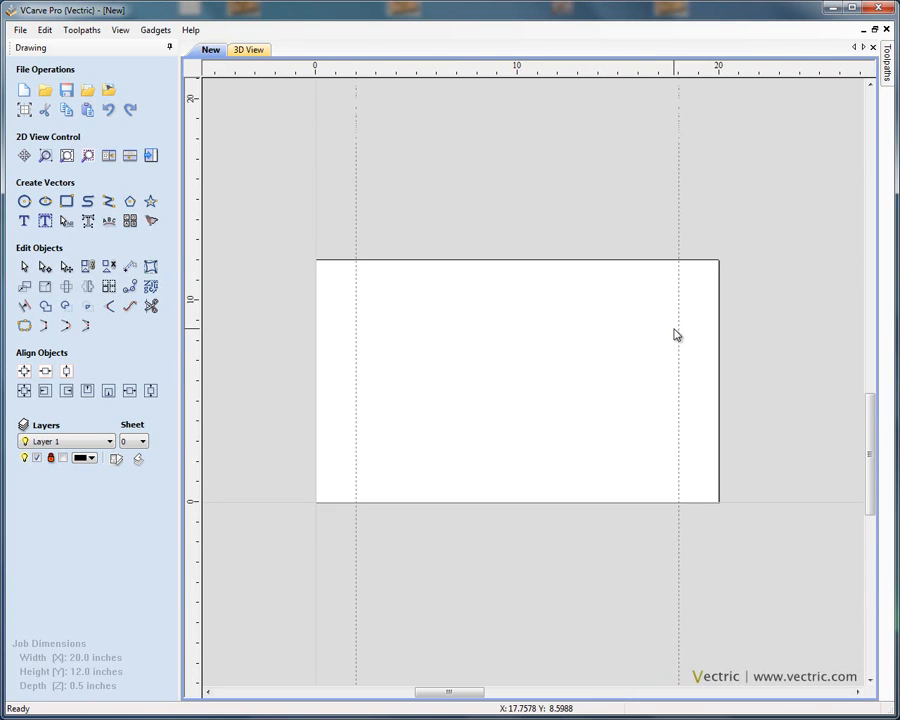
pyautogui.scroll(1, 672, 333)
pyautogui.scroll(1, 679, 299)
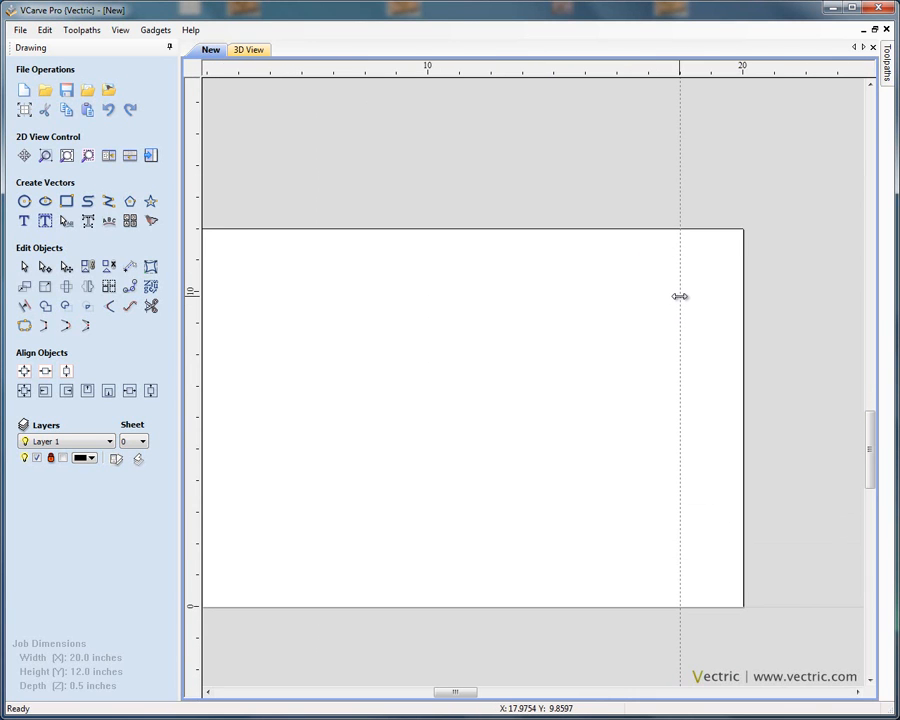
pyautogui.moveTo(680, 296)
pyautogui.mouseDown()
pyautogui.moveTo(706, 293)
pyautogui.moveTo(683, 297)
pyautogui.moveTo(686, 308)
pyautogui.moveTo(674, 300)
pyautogui.moveTo(697, 298)
pyautogui.moveTo(689, 300)
pyautogui.mouseUp()
pyautogui.scroll(2, 684, 308)
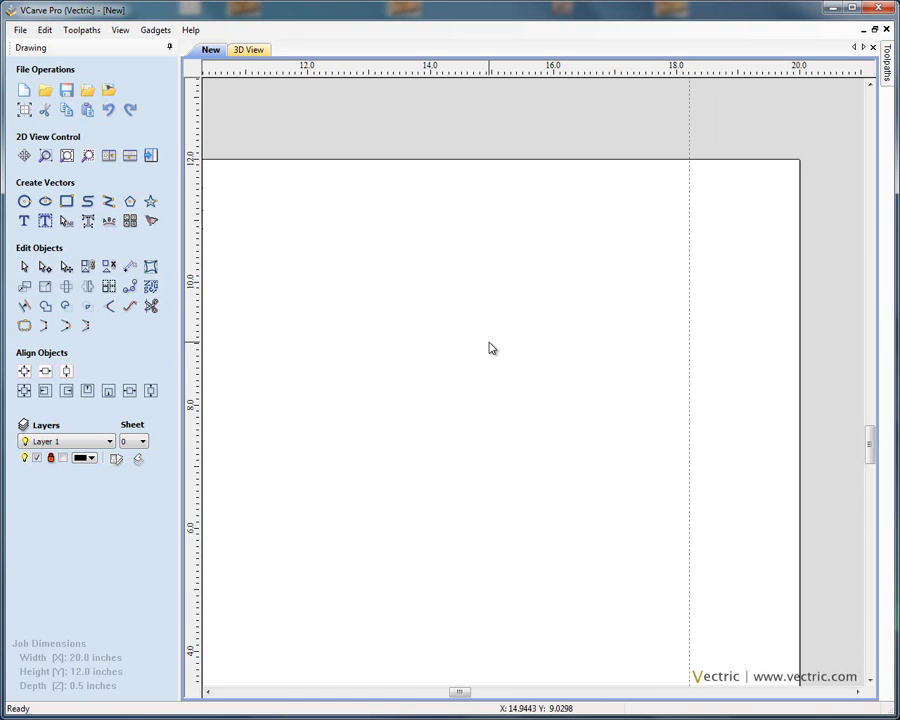
# Place two horizontal guides across the job, one at Y 10 inches and the other at Y 2.0 inches
pyautogui.press('F3')
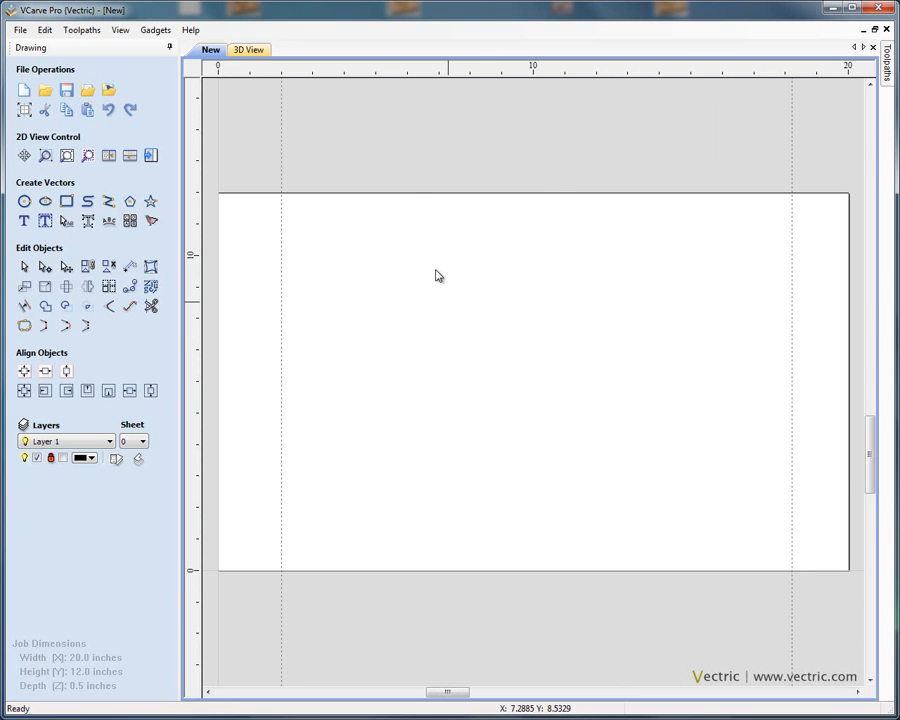
pyautogui.moveTo(376, 80); pyautogui.dragTo(381, 255)
pyautogui.moveTo(388, 76); pyautogui.dragTo(399, 507)
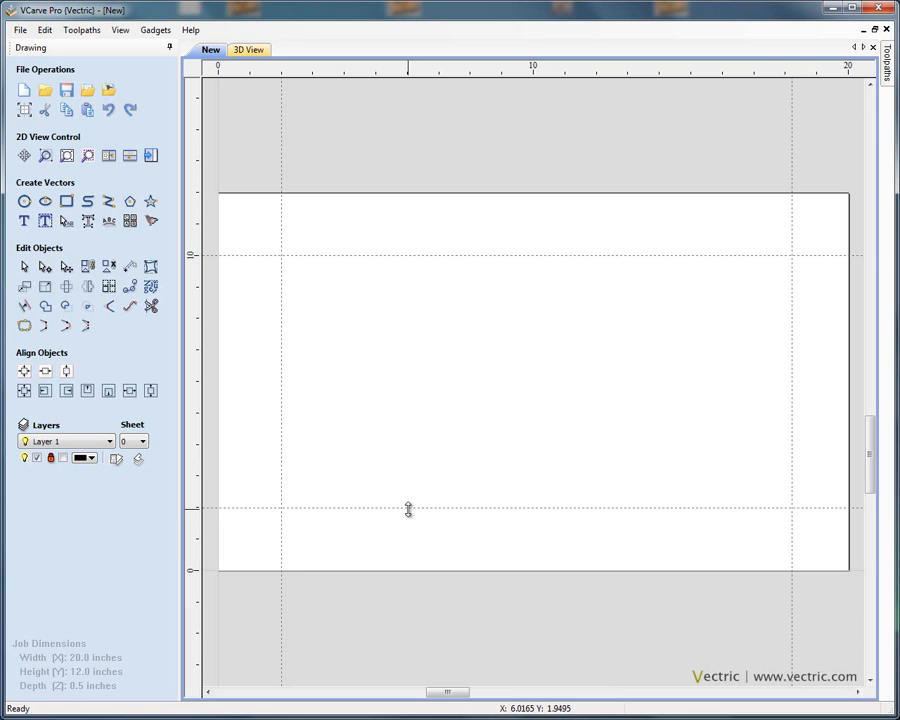
# Create two new guides parallel to the lower horizontal guide, relative to it with a 1.5-inch offset
pyautogui.doubleClick(408, 509)
pyautogui.moveTo(435, 248); pyautogui.dragTo(545, 226)
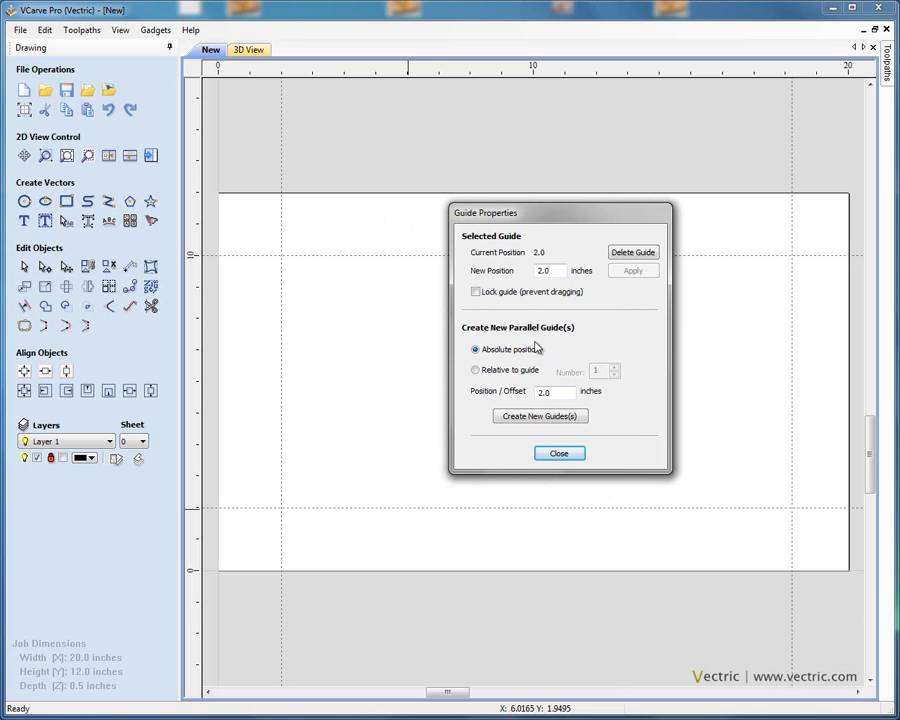
pyautogui.click(556, 271)
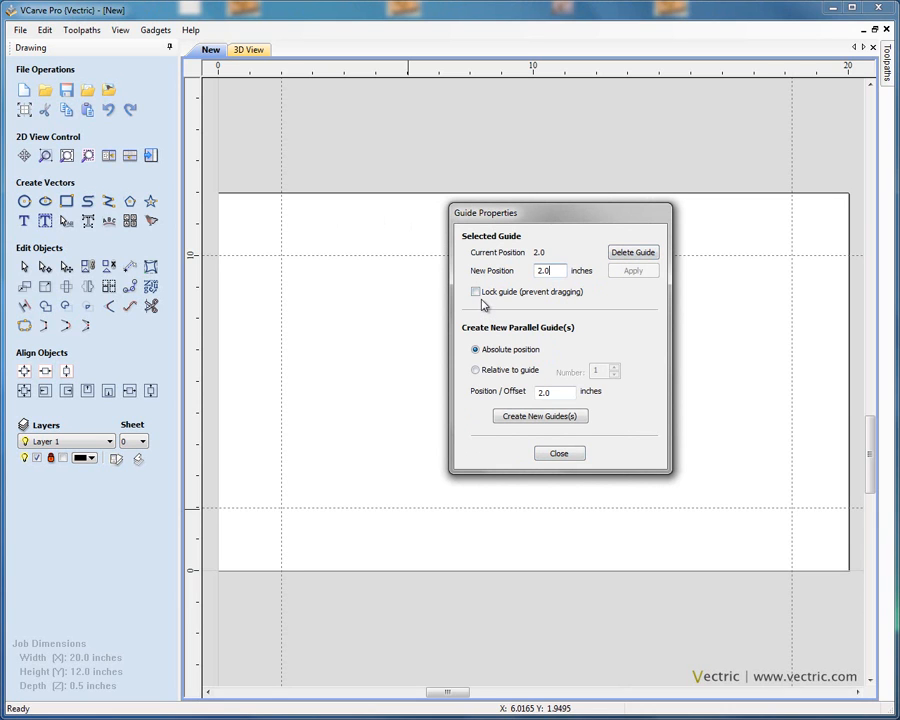
pyautogui.click(476, 371)
pyautogui.click(613, 368)
pyautogui.click(547, 420)
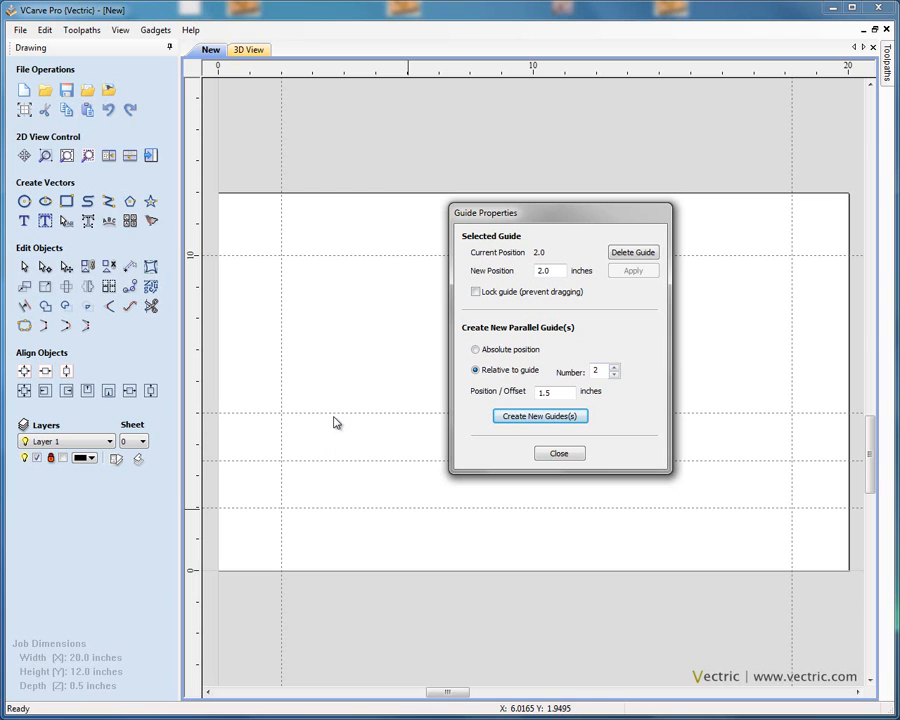
pyautogui.click(558, 455)
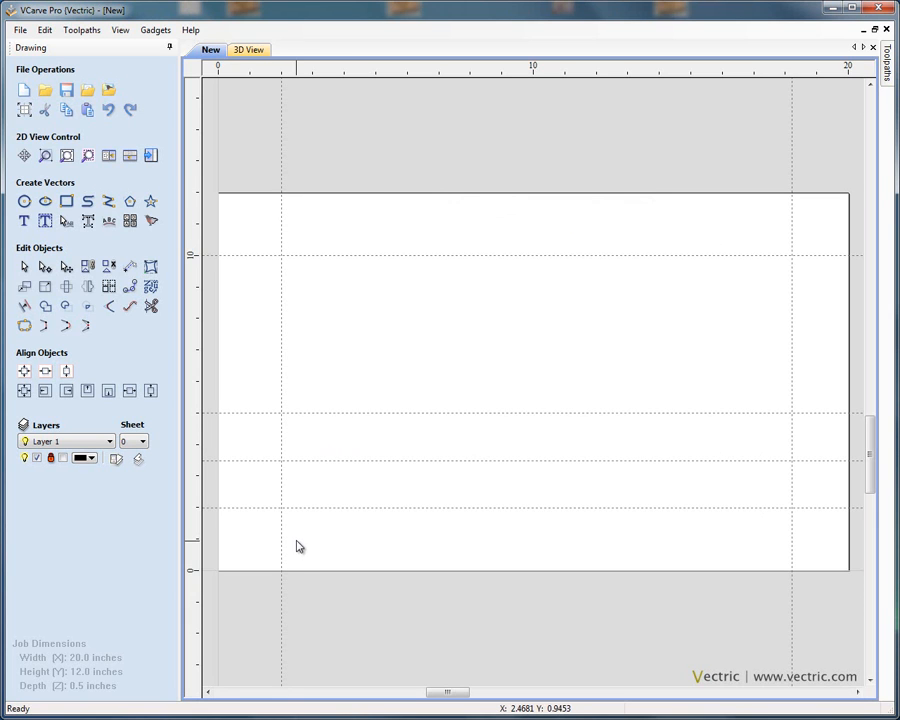
# Draw a closed 16.2 by 8 inch polyline outline snapped to the guides, with a 4.5 by 1.5 inch notch in its right side
pyautogui.click(109, 206)
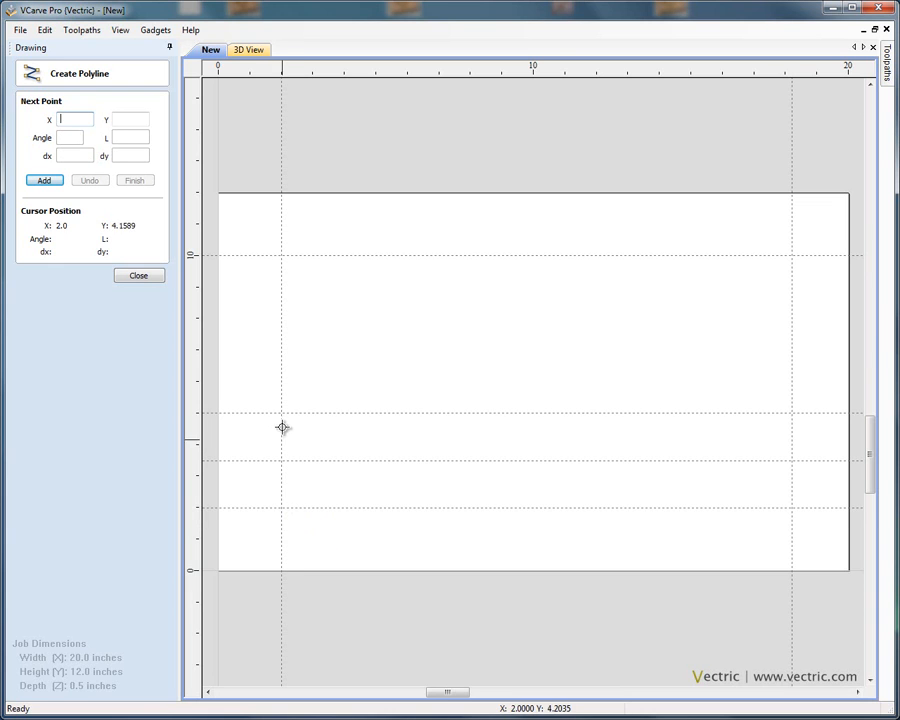
pyautogui.click(282, 507)
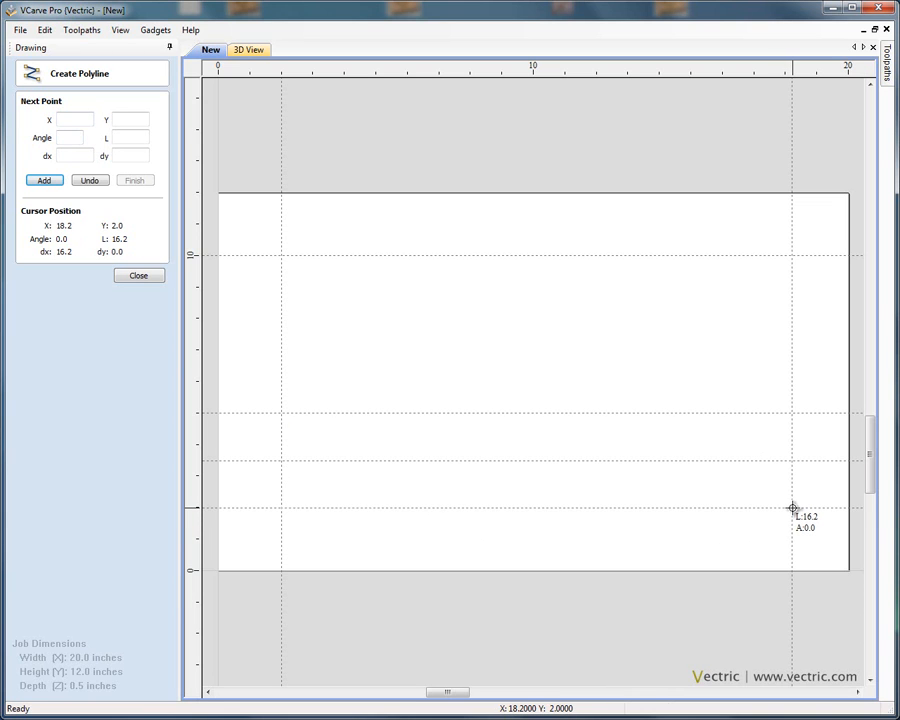
pyautogui.click(792, 507)
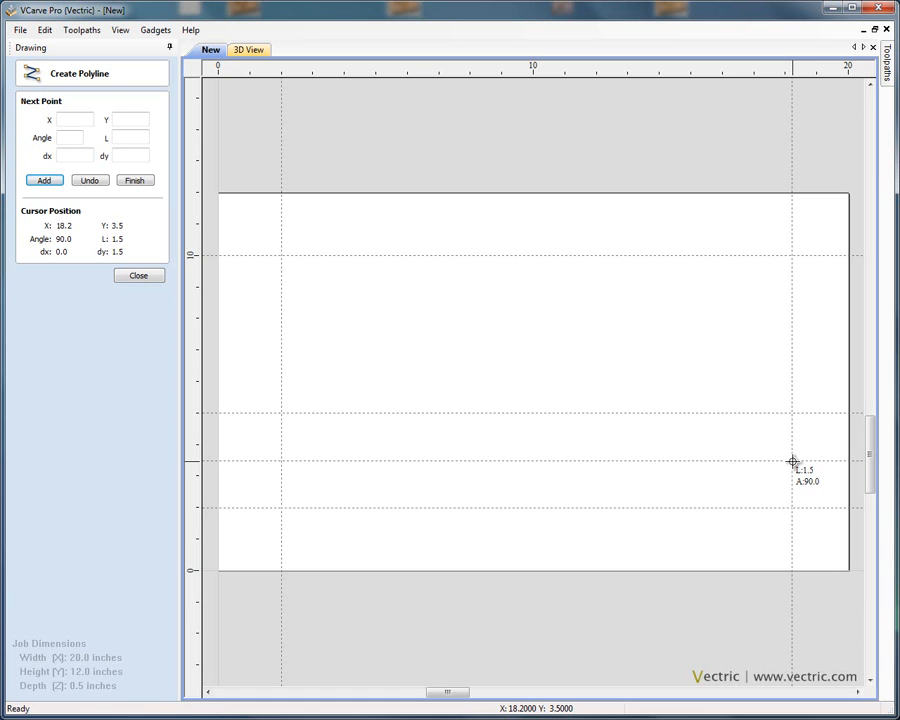
pyautogui.click(792, 461)
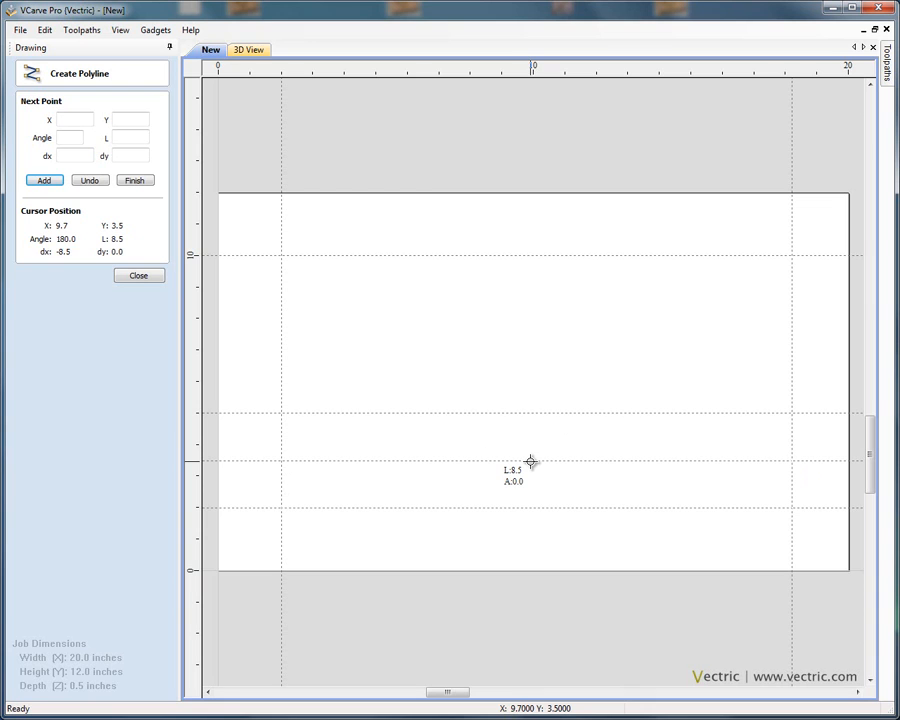
pyautogui.click(650, 460)
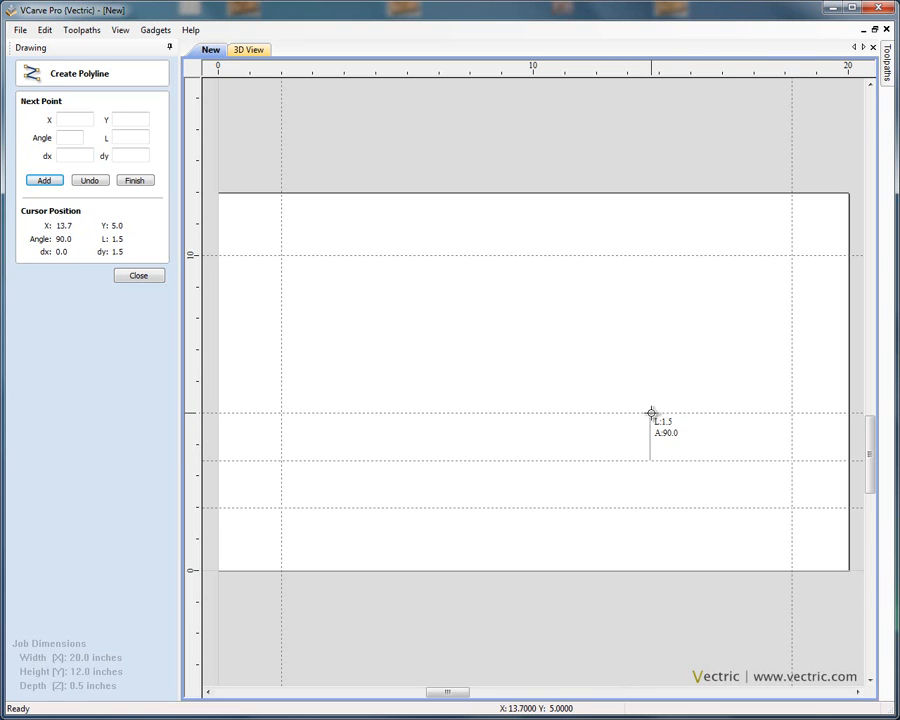
pyautogui.click(651, 413)
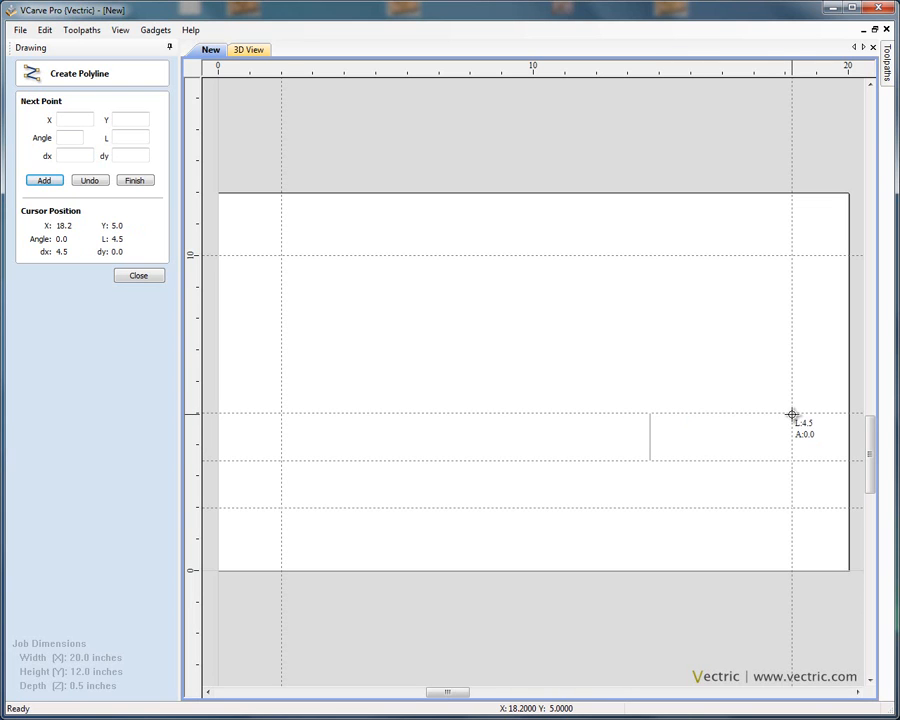
pyautogui.click(792, 413)
pyautogui.click(792, 255)
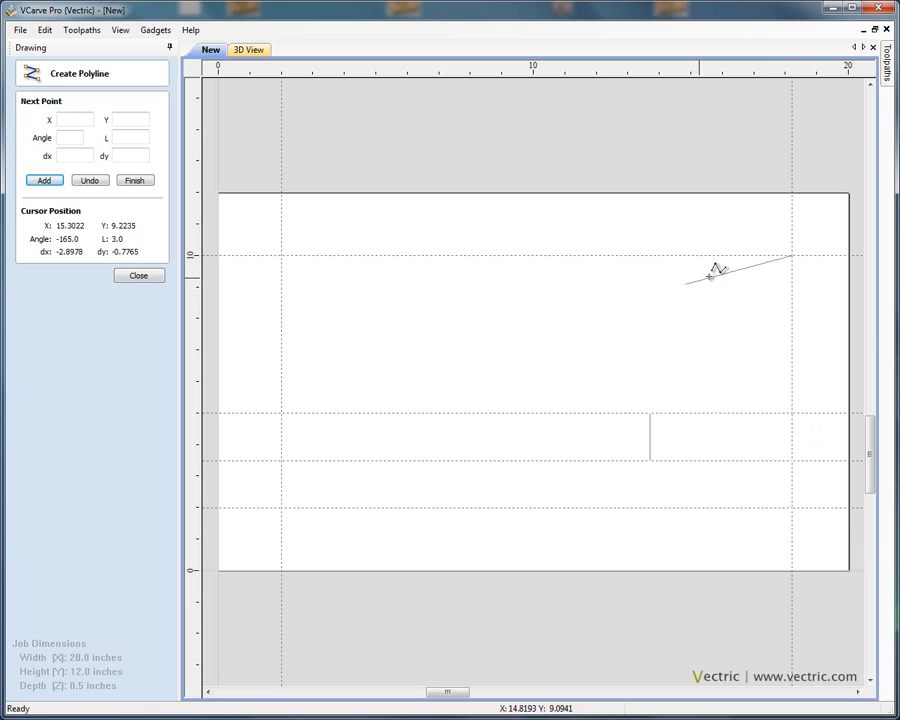
pyautogui.click(282, 256)
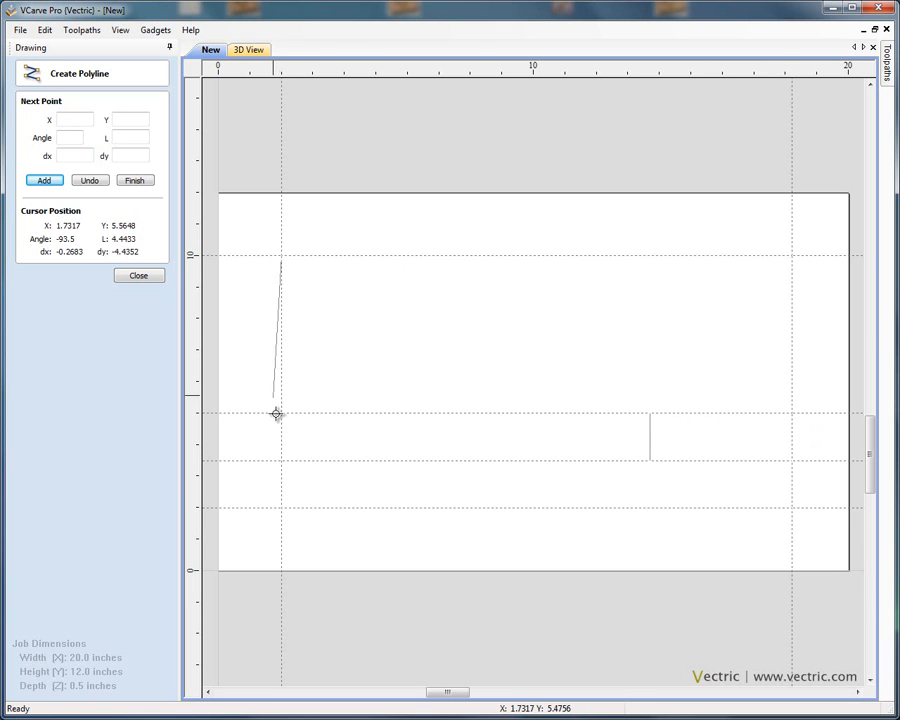
pyautogui.click(282, 508)
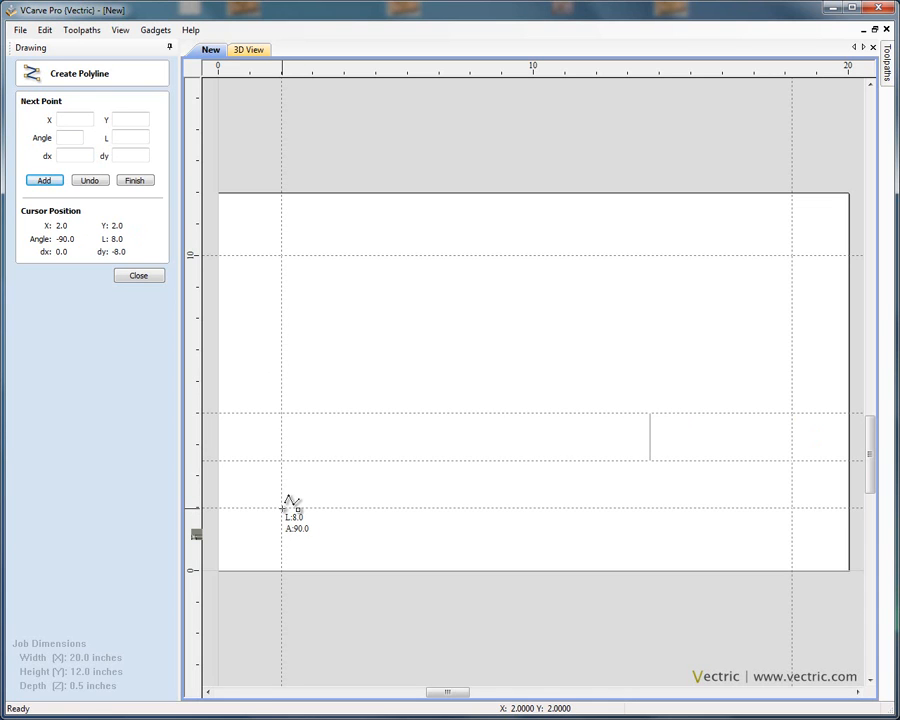
pyautogui.press('Escape')
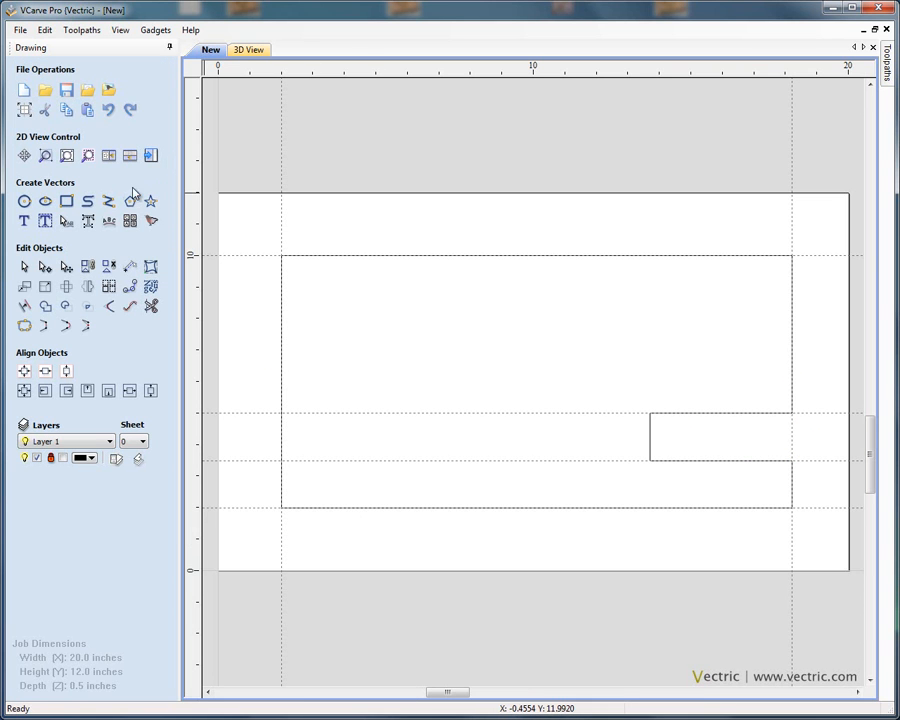
# Select the notched outline to check its extents, and clear the selection
pyautogui.click(379, 257)
pyautogui.click(513, 378)
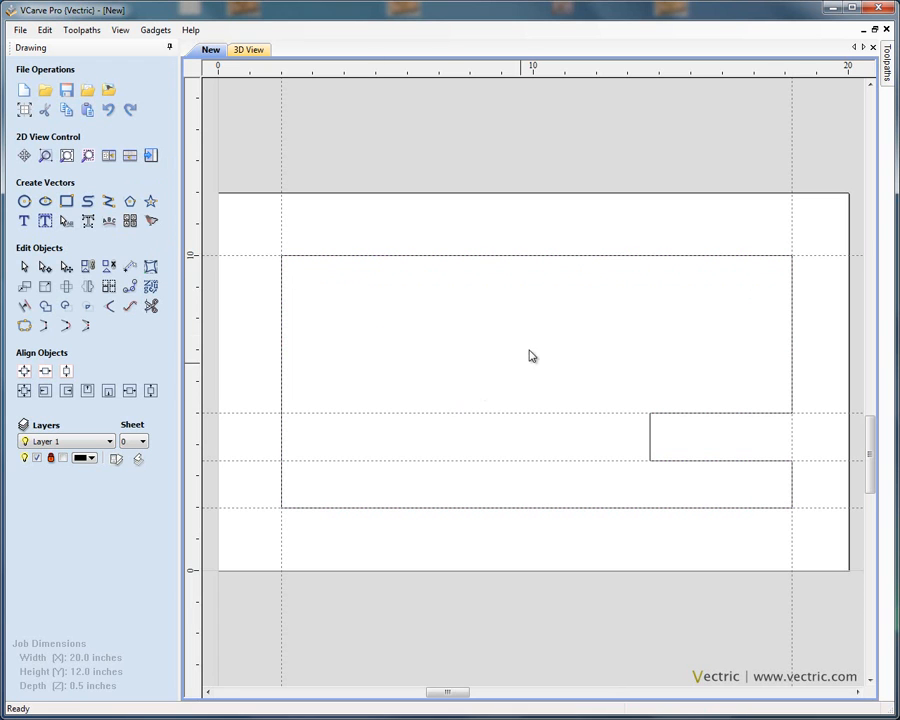
pyautogui.click(651, 447)
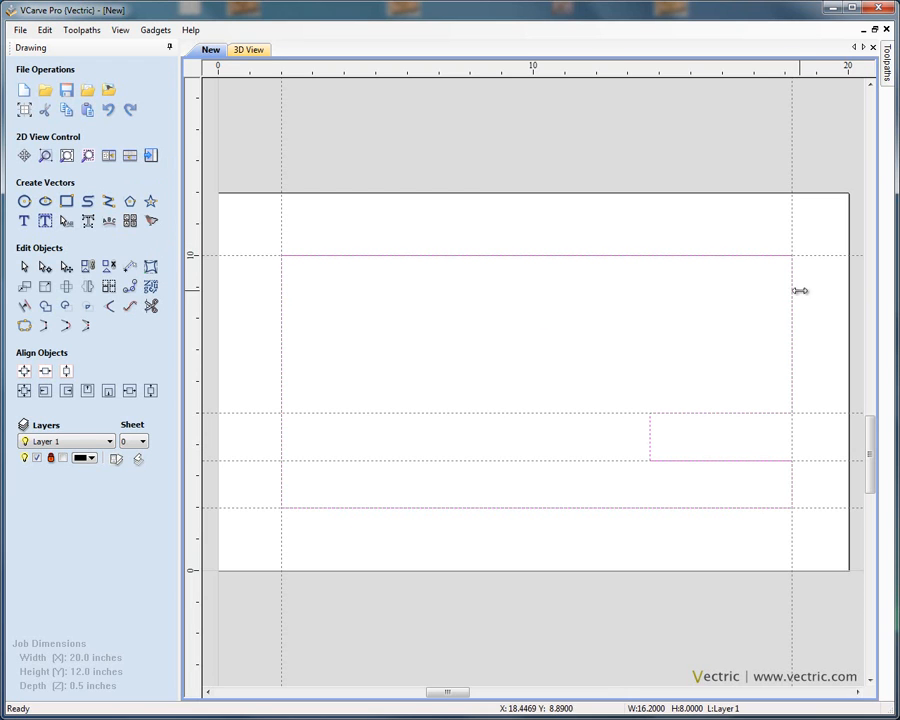
pyautogui.click(400, 336)
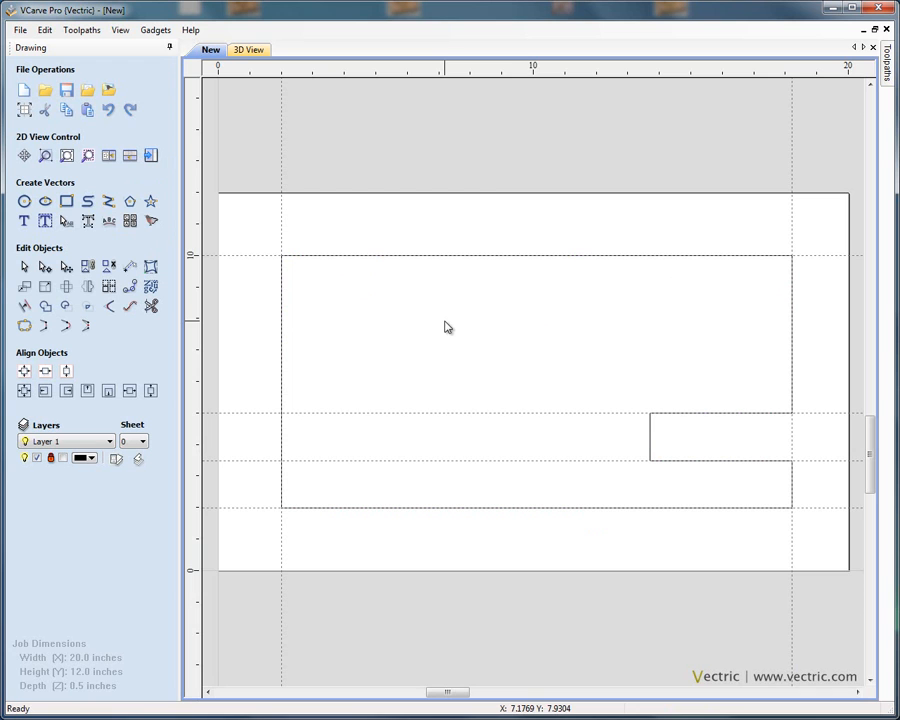
# Turn on snapping to the grid in the snap options, with a grid spacing of 0.5 inches
pyautogui.click(47, 31)
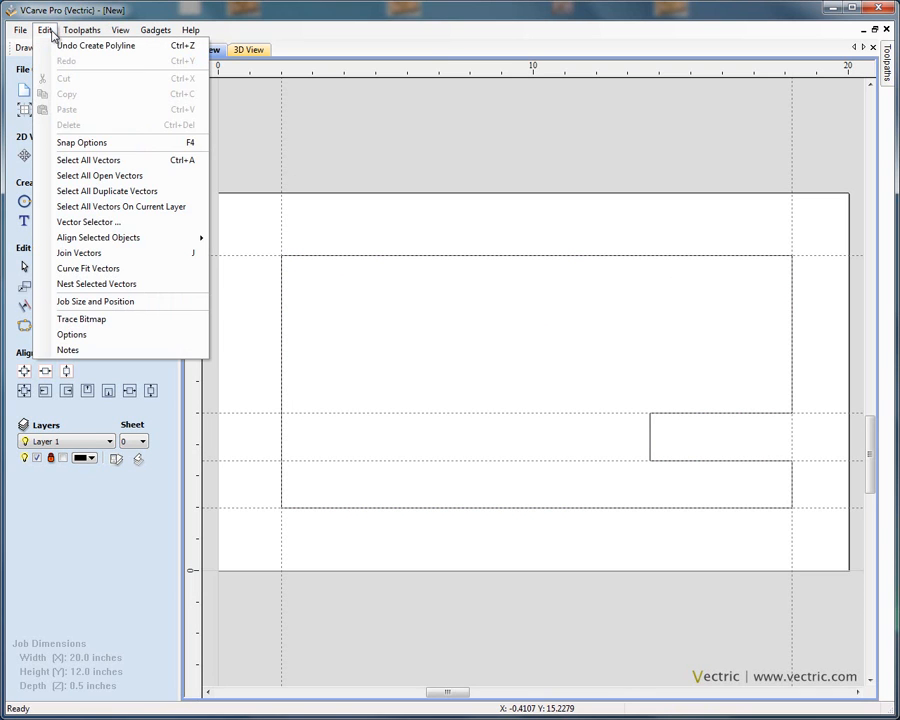
pyautogui.click(190, 151)
pyautogui.moveTo(418, 231); pyautogui.dragTo(137, 250)
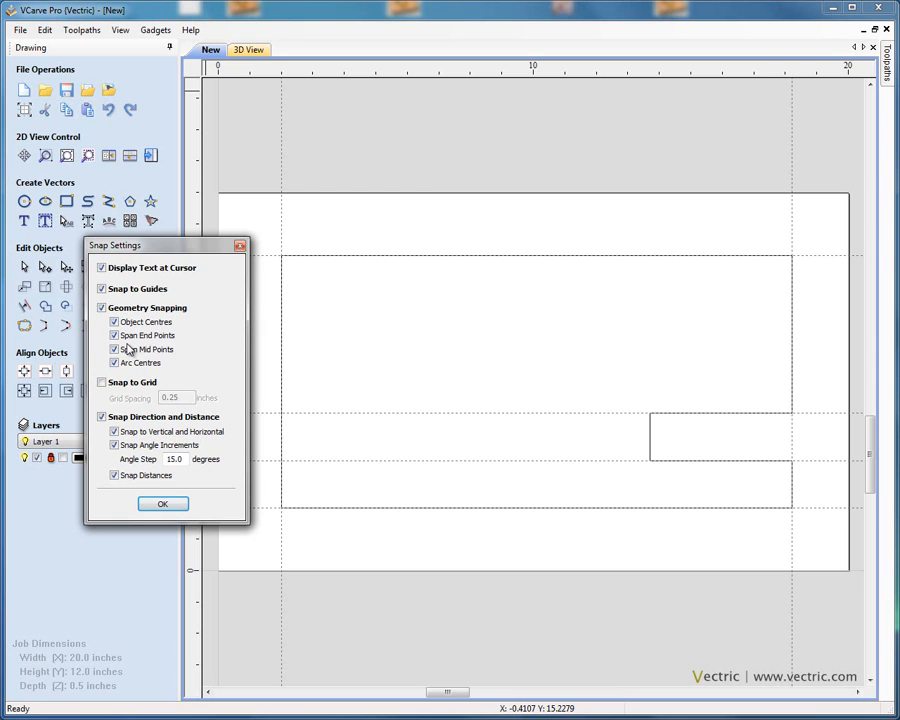
pyautogui.click(102, 383)
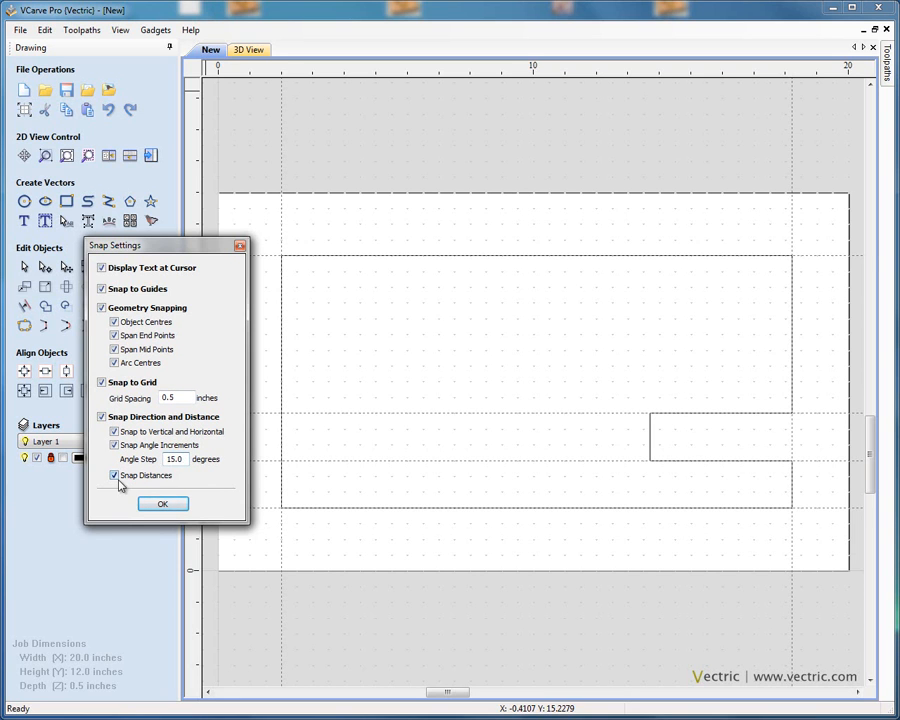
pyautogui.click(163, 504)
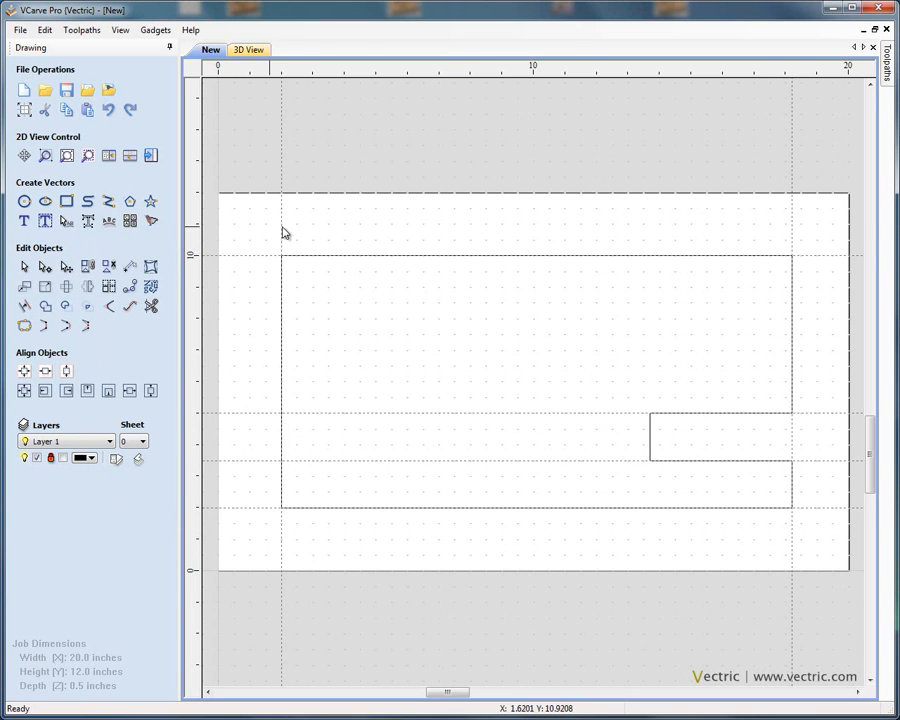
# Draw a circle about 0.82 inches in diameter centred on the grid point X 3.5, Y 8.5 inside the outline
pyautogui.scroll(1, 250, 294)
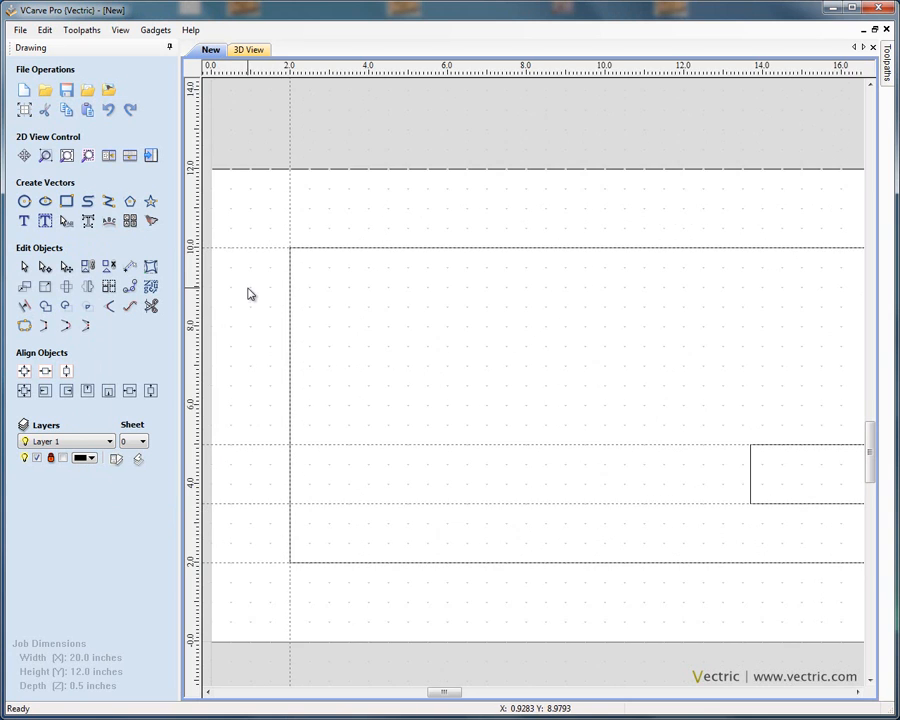
pyautogui.scroll(3, 325, 293)
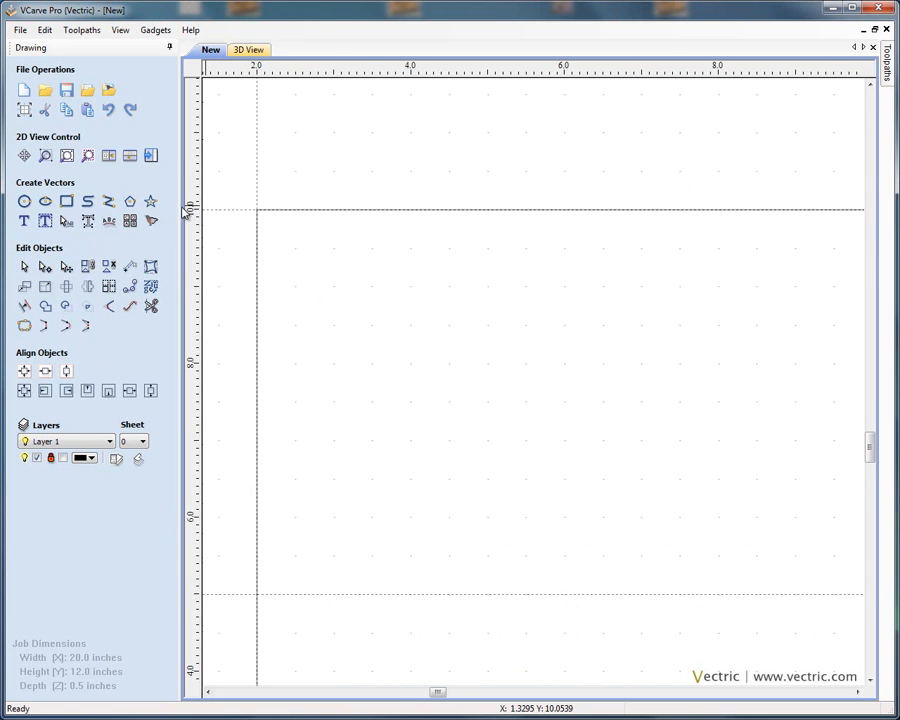
pyautogui.click(25, 203)
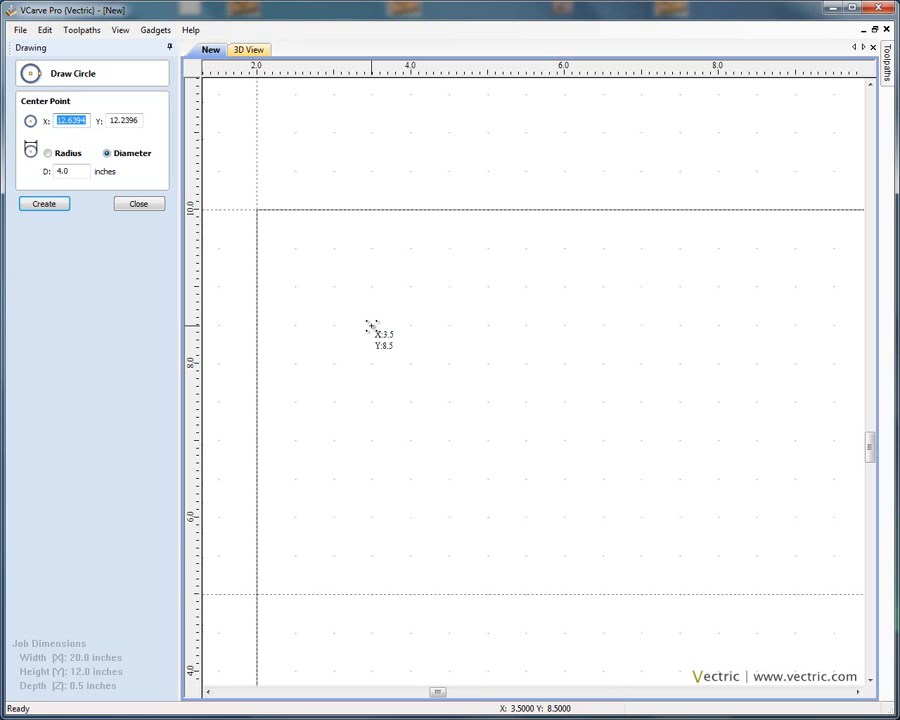
pyautogui.moveTo(370, 327); pyautogui.dragTo(396, 346)
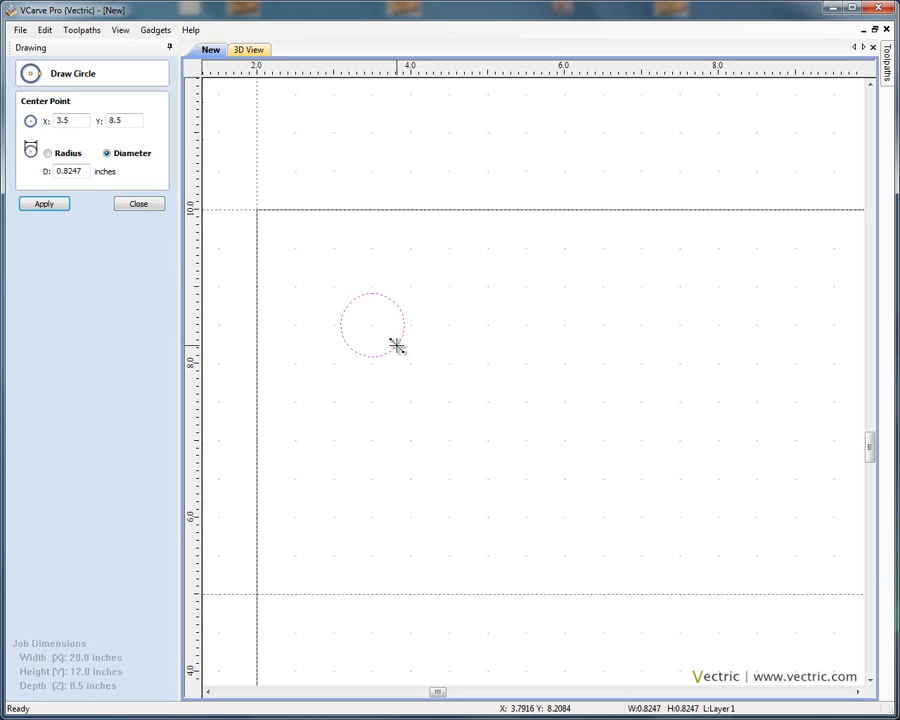
# Set the diameter of the circle at X 3.5, Y 8.5 to 0.75 inches and apply it
pyautogui.moveTo(86, 170); pyautogui.dragTo(46, 171)
pyautogui.write('0.7')
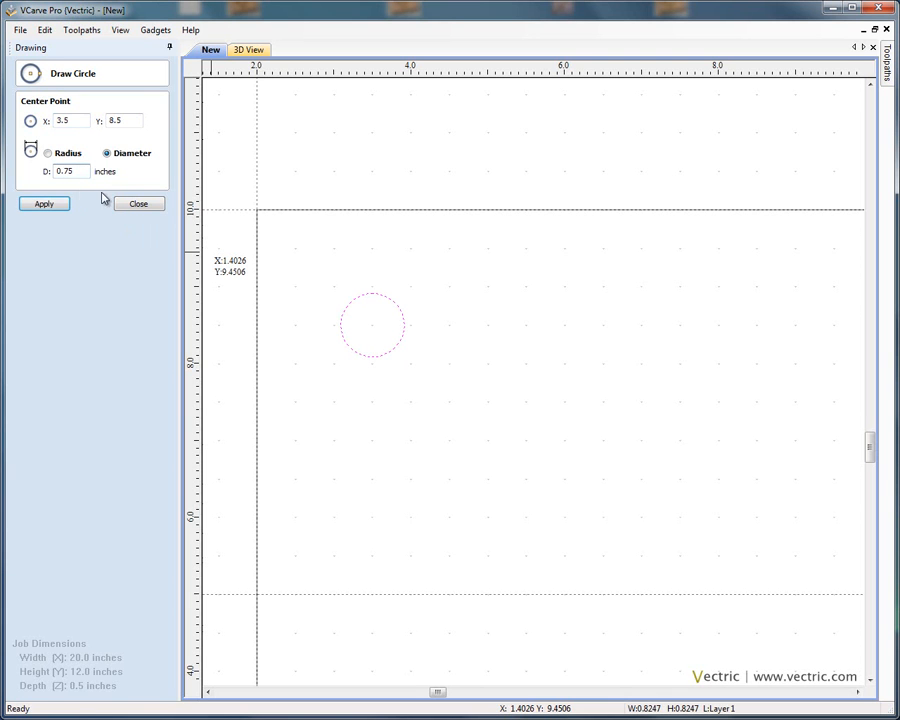
pyautogui.click(60, 206)
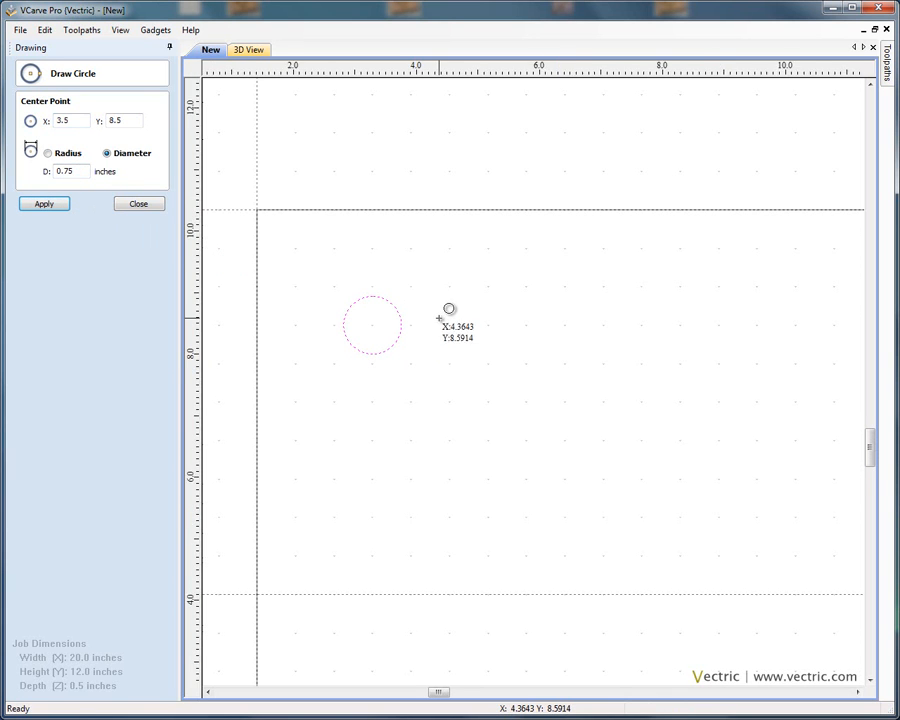
# Draw a second 0.75 inch diameter circle centred on the grid point X 16.5, Y 8.5 inside the outline
pyautogui.scroll(-3, 438, 316)
pyautogui.moveTo(458, 321); pyautogui.dragTo(311, 313, button='middle')
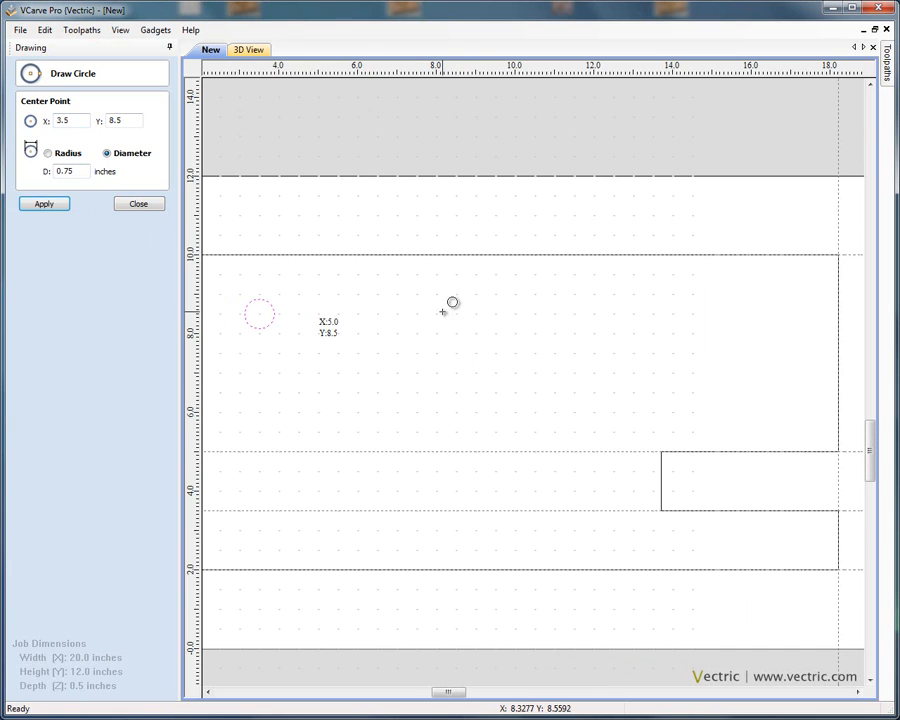
pyautogui.scroll(1, 400, 310)
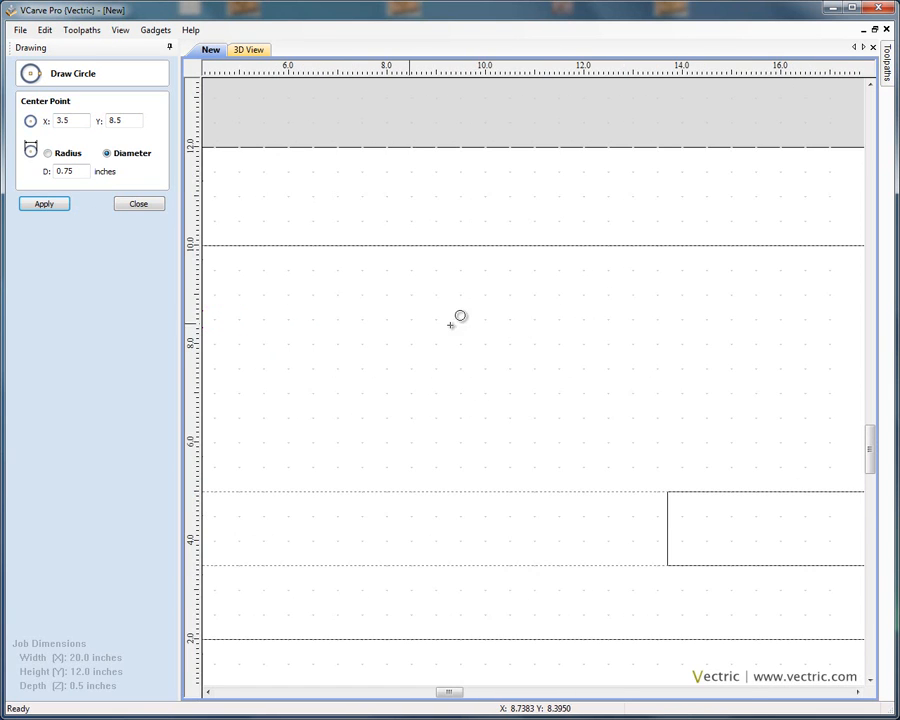
pyautogui.scroll(-2, 540, 328)
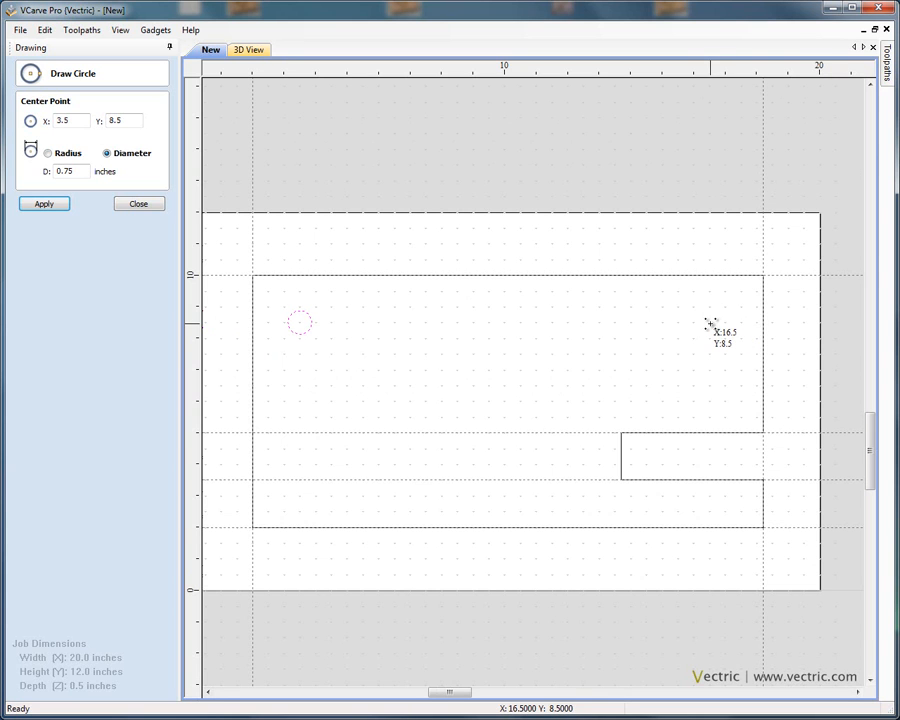
pyautogui.scroll(2, 712, 322)
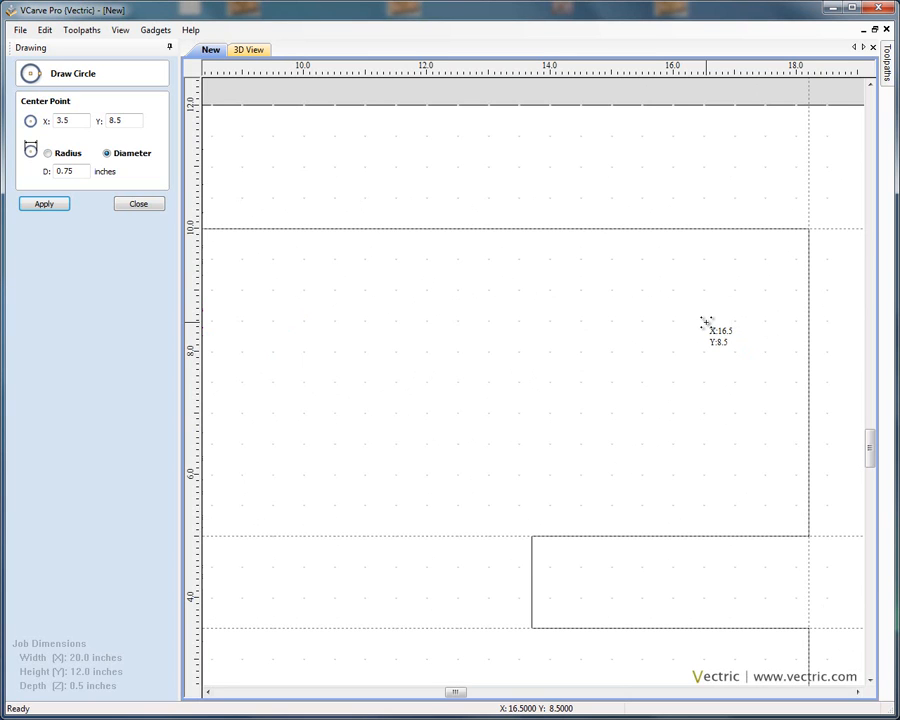
pyautogui.click(705, 322)
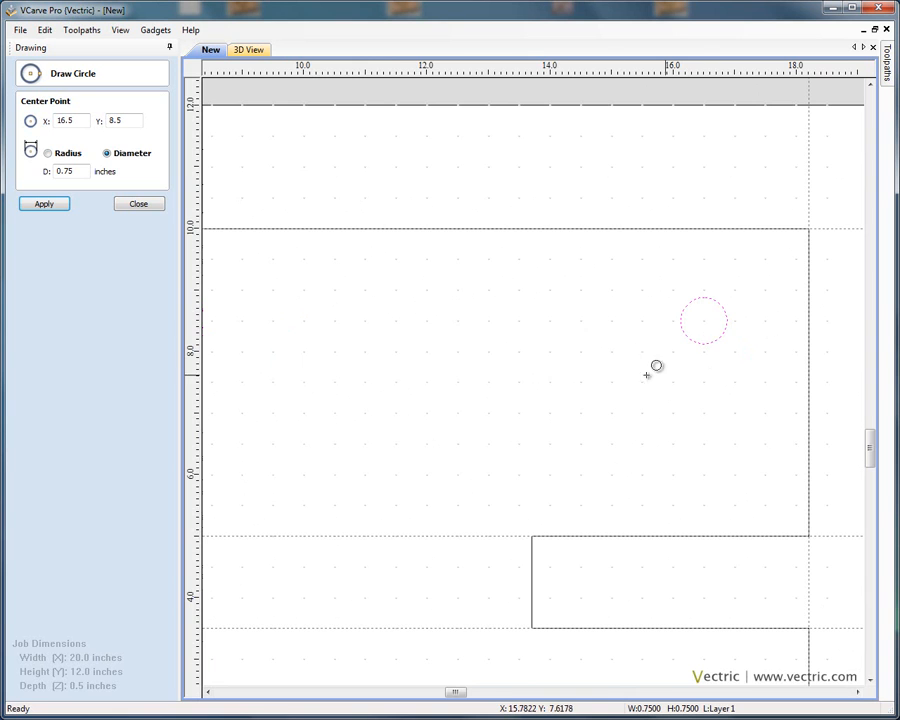
# Draw a third 0.75 inch diameter circle centred on the grid point X 3.5, Y 3.0, and finish drawing circles
pyautogui.scroll(-3, 494, 352)
pyautogui.moveTo(478, 356); pyautogui.dragTo(578, 318, button='middle')
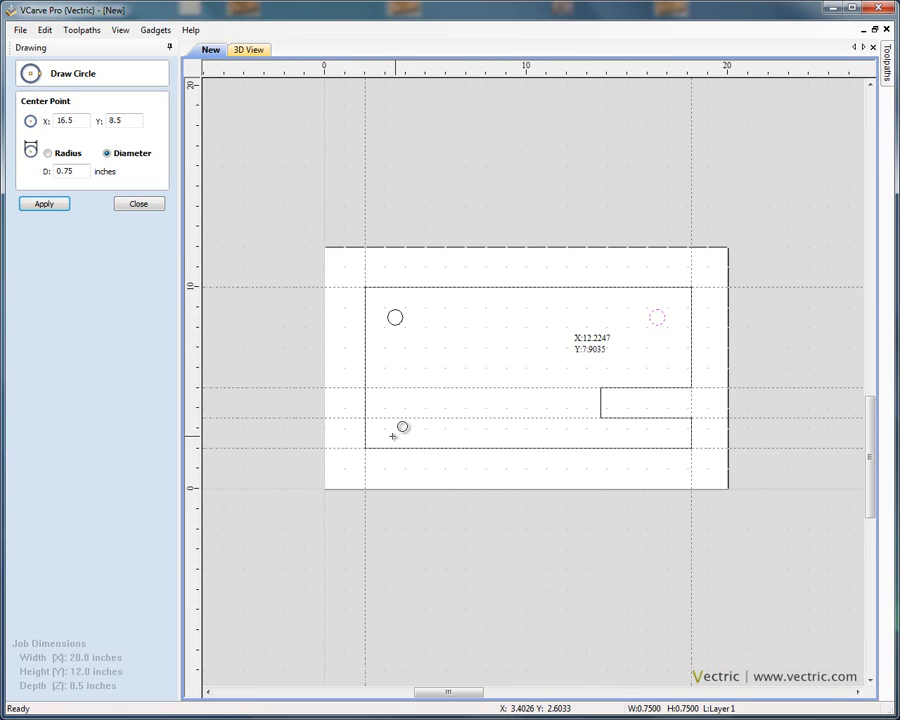
pyautogui.scroll(3, 399, 418)
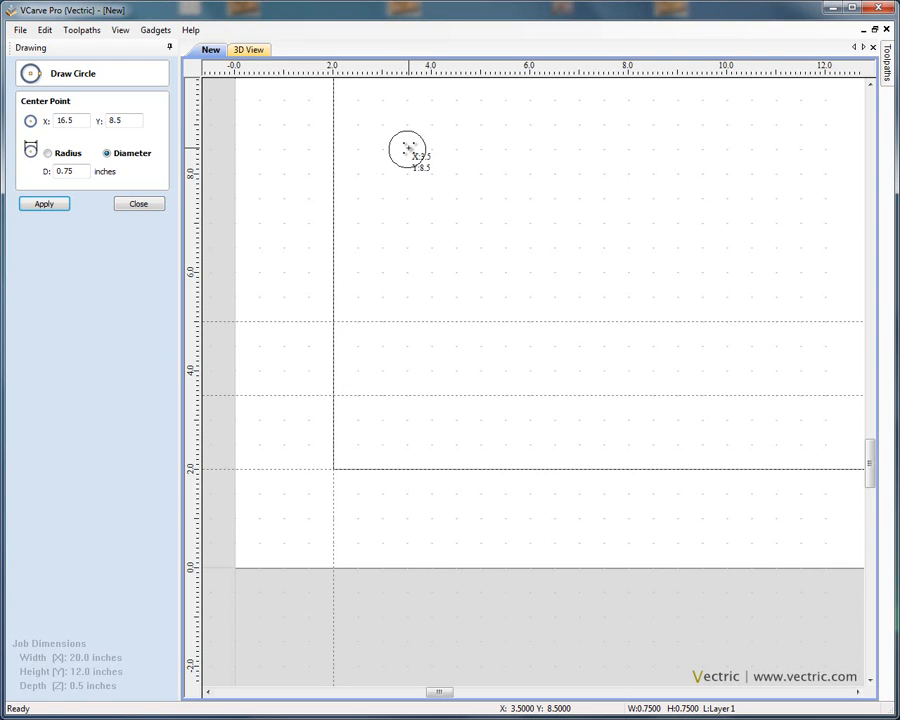
pyautogui.click(405, 421)
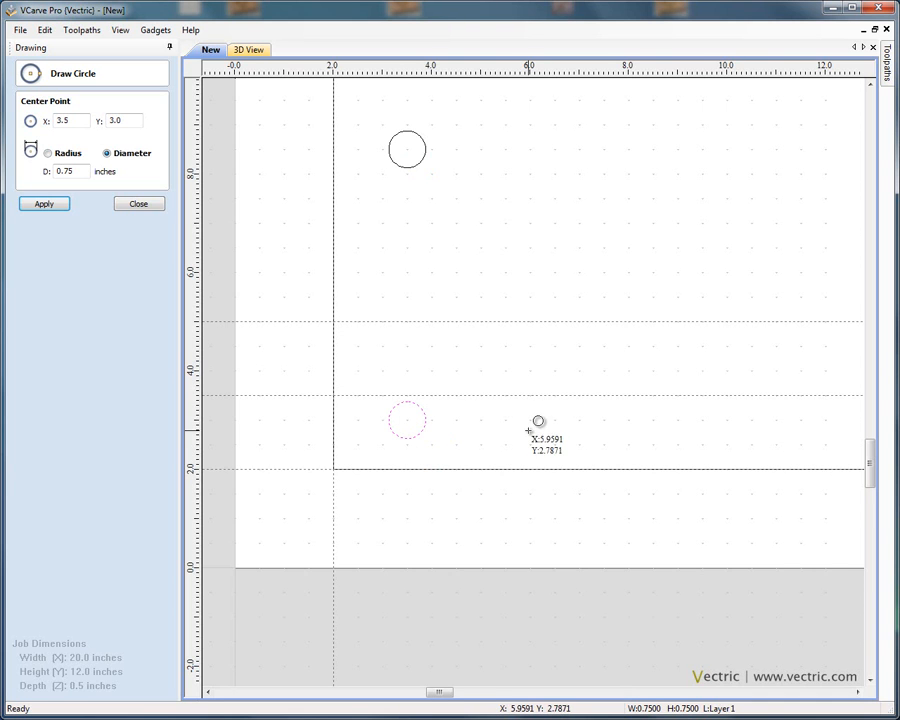
pyautogui.scroll(-3, 536, 400)
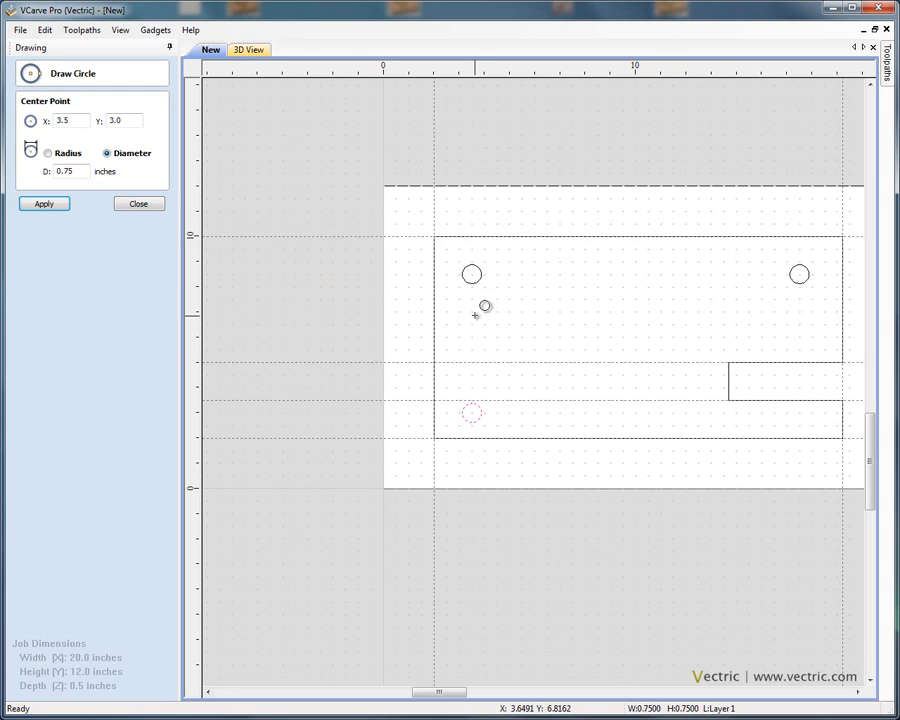
pyautogui.click(139, 204)
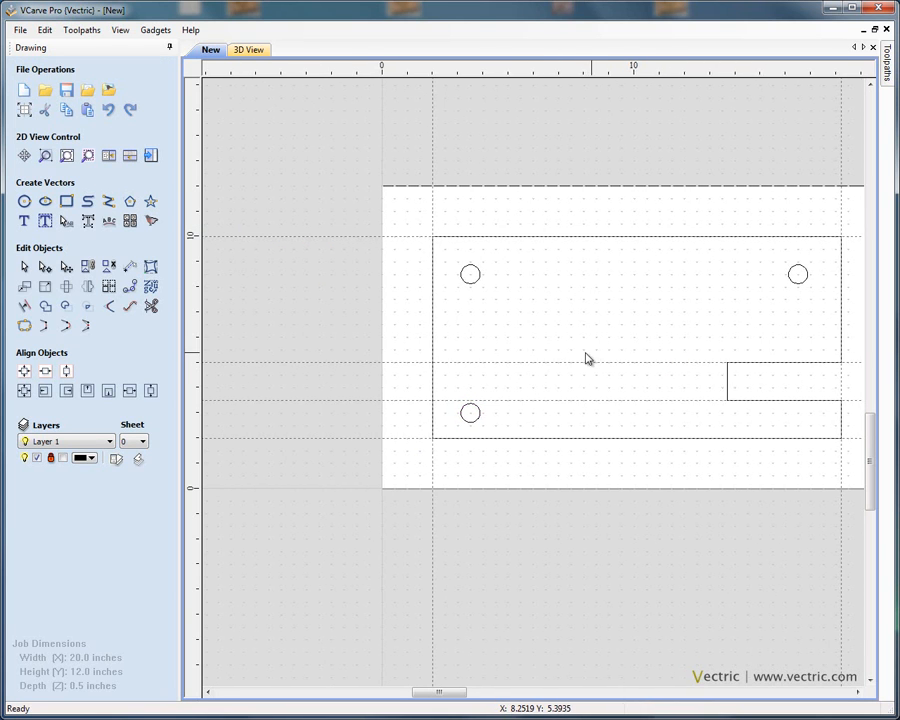
# Review the snap settings for guides, geometry, grid, and direction and distance
pyautogui.moveTo(591, 358); pyautogui.dragTo(488, 364, button='middle')
pyautogui.scroll(1, 488, 364)
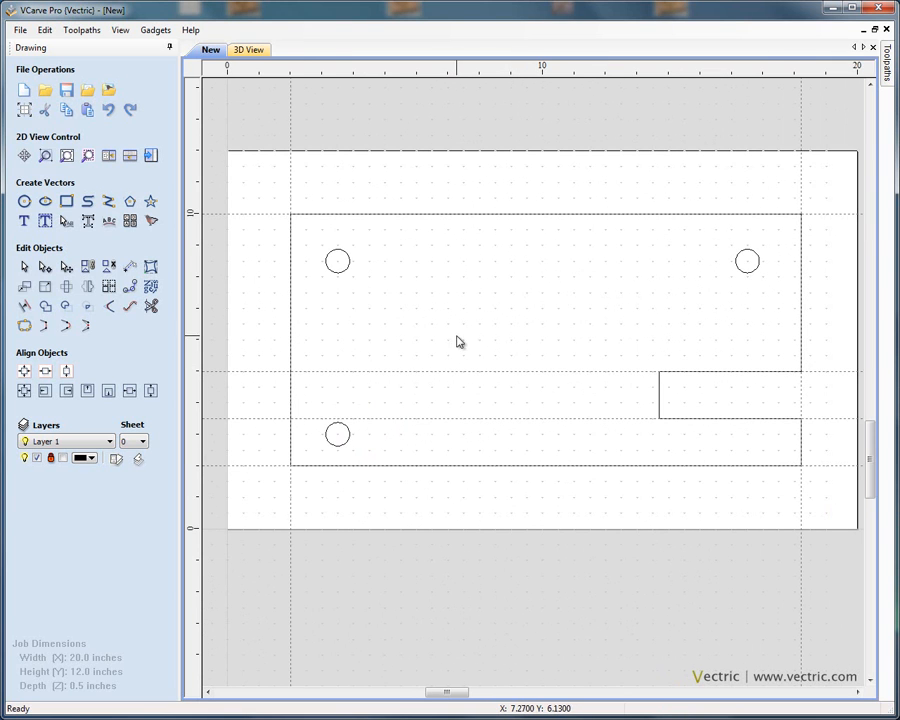
pyautogui.click(44, 32)
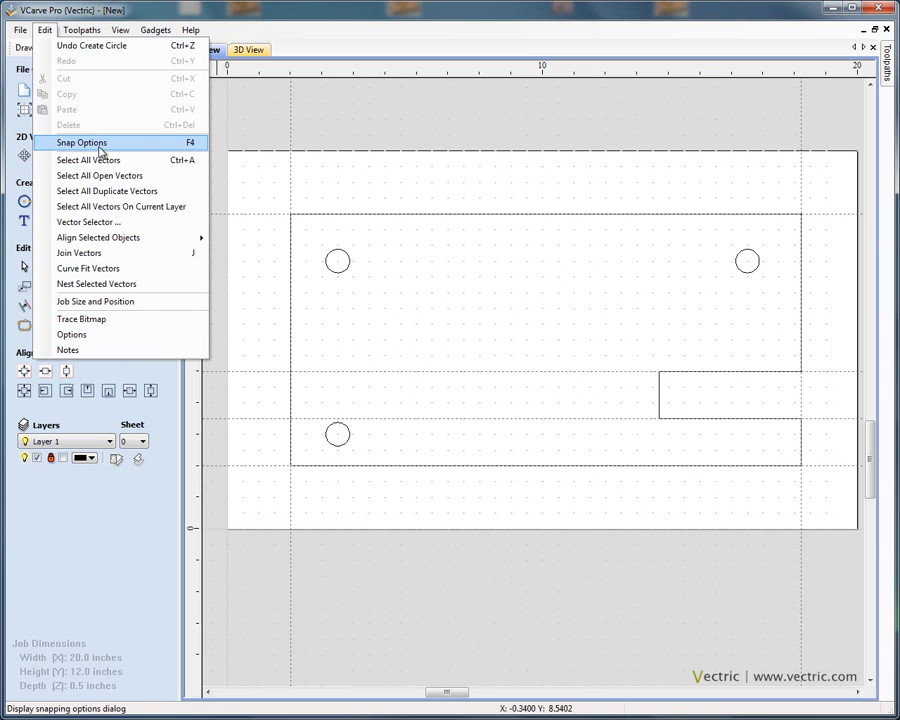
pyautogui.click(194, 151)
pyautogui.moveTo(447, 229); pyautogui.dragTo(145, 274)
pyautogui.click(83, 407)
pyautogui.click(83, 407)
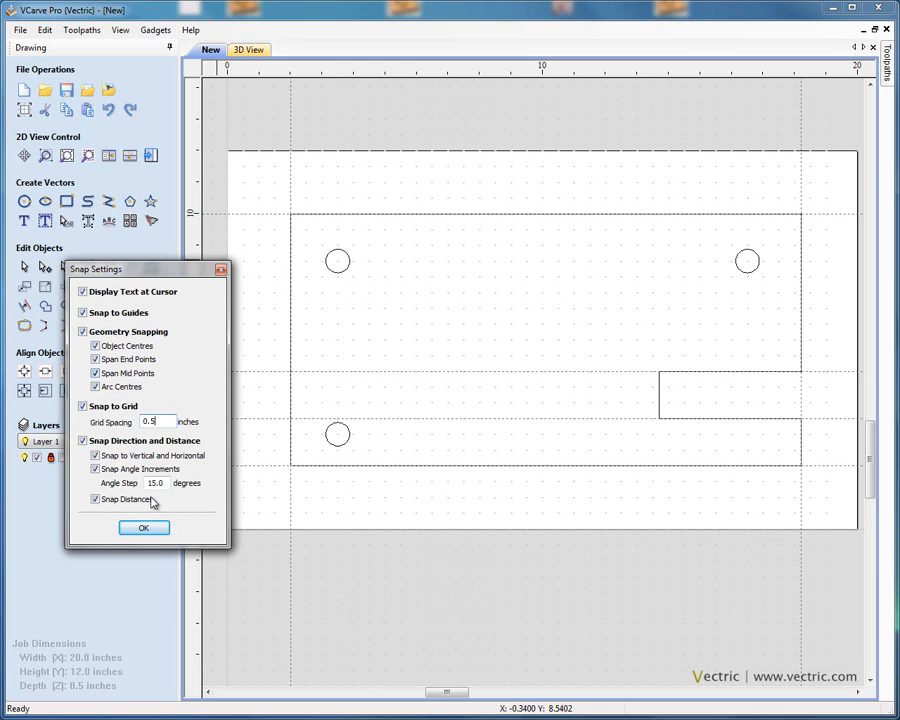
pyautogui.click(143, 527)
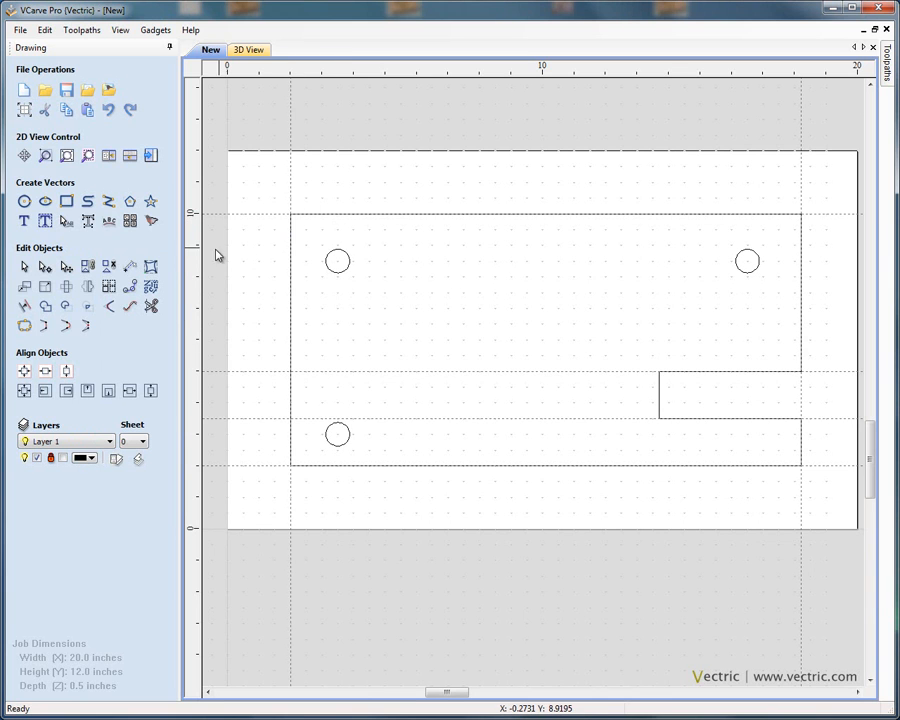
# Round the outline's upper-left, lower-left and upper-right corners with normal fillets of 2 inch radius
pyautogui.click(108, 307)
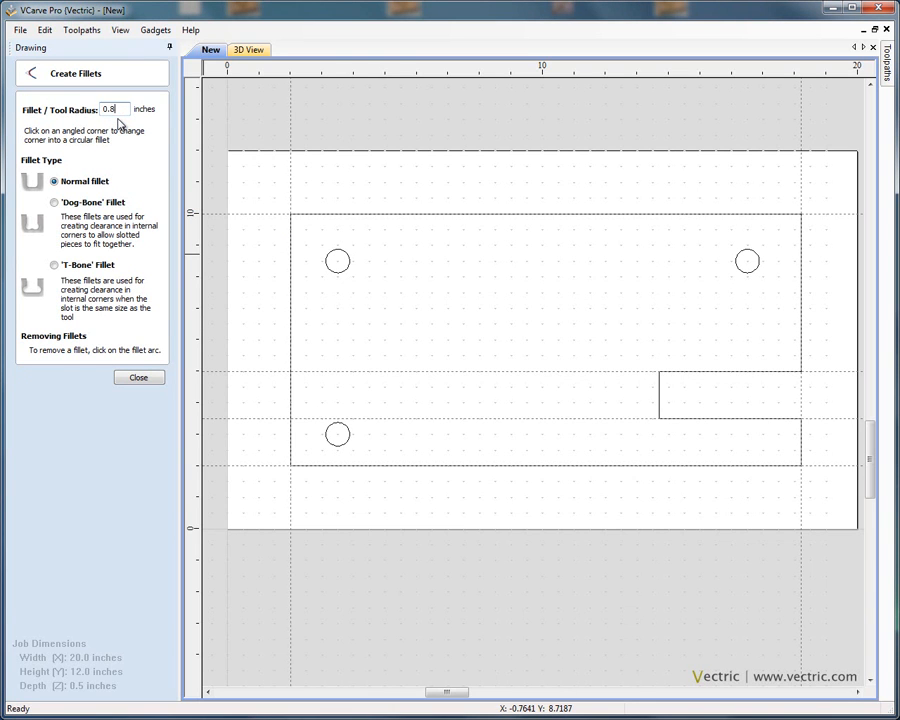
pyautogui.click(299, 213)
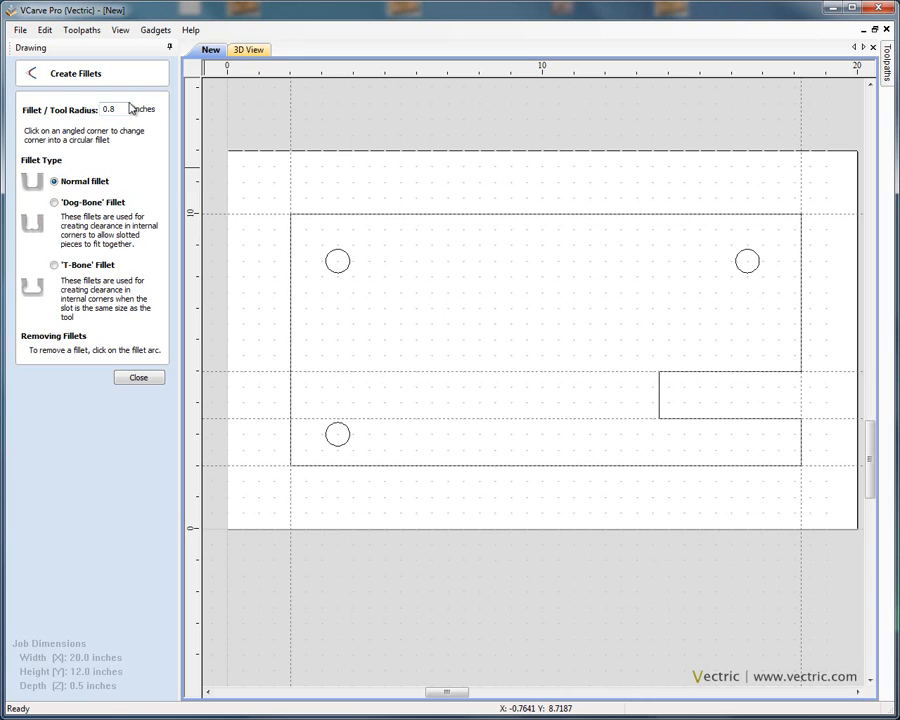
pyautogui.moveTo(129, 106); pyautogui.dragTo(97, 105)
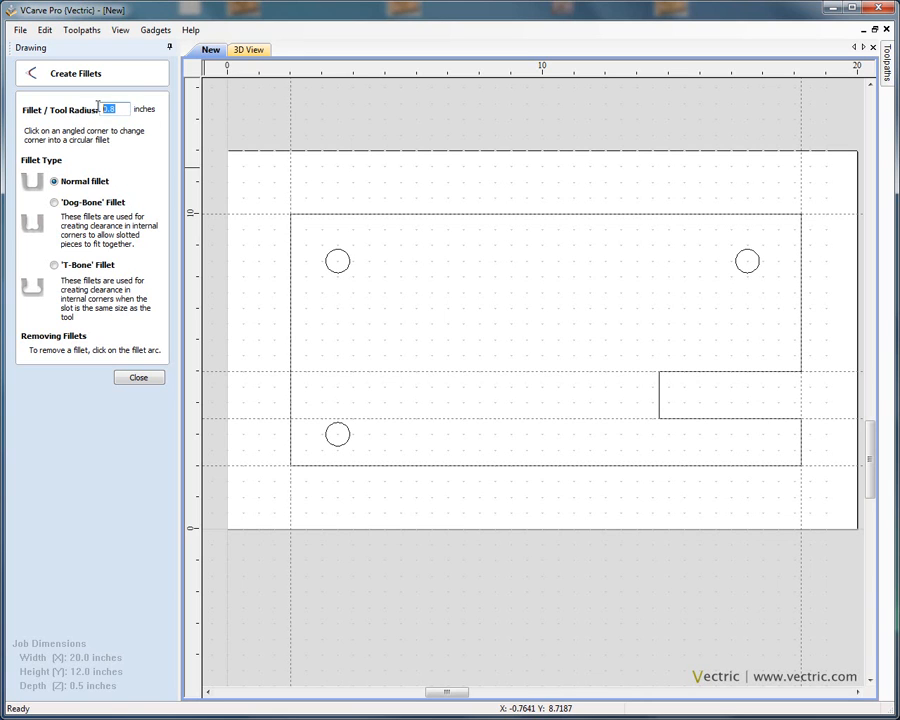
pyautogui.click(292, 213)
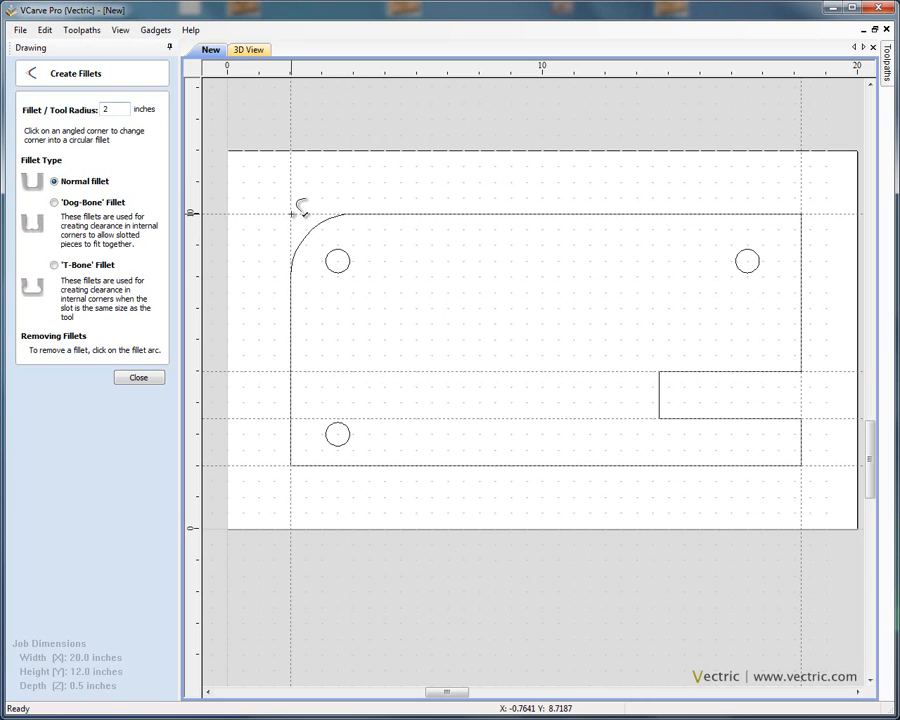
pyautogui.click(291, 465)
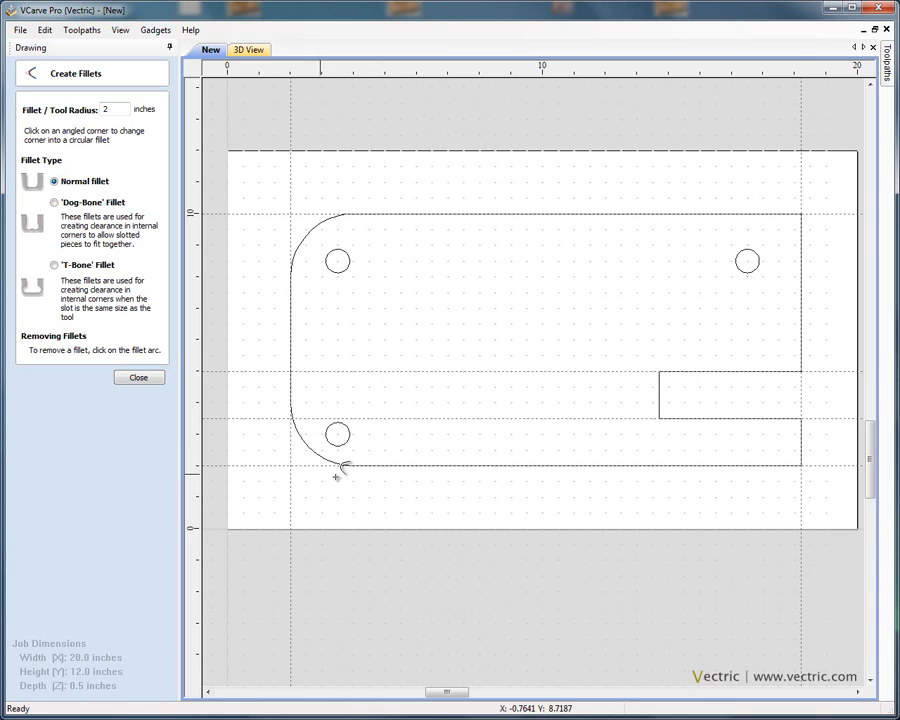
pyautogui.click(803, 213)
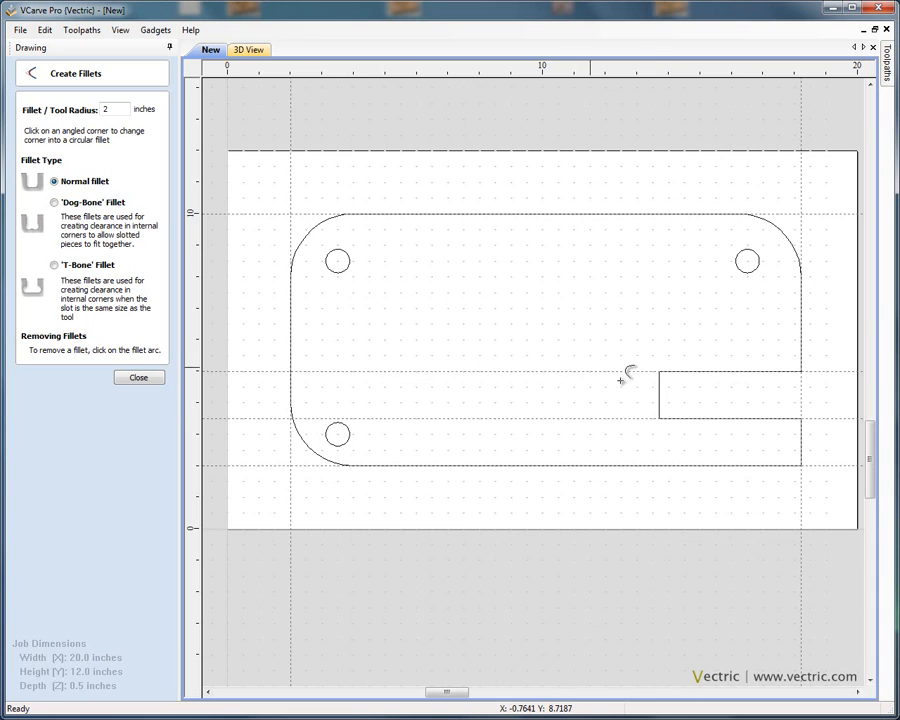
# Add T-Bone fillets with a 0.26 inch tool radius to both inner corners of the notch, and finish filleting
pyautogui.scroll(4, 662, 365)
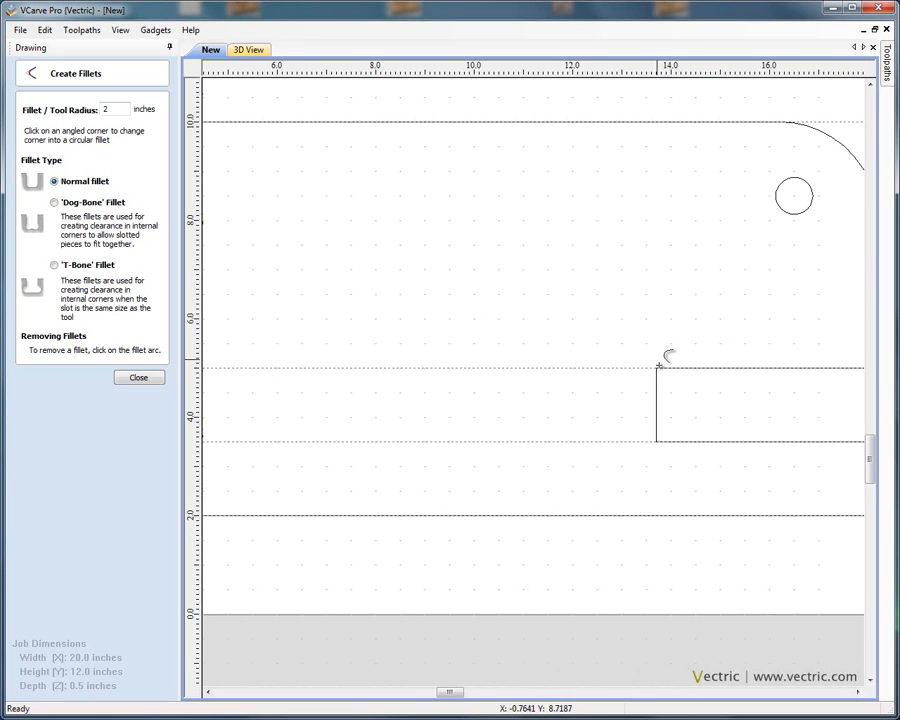
pyautogui.moveTo(674, 364); pyautogui.dragTo(576, 326, button='middle')
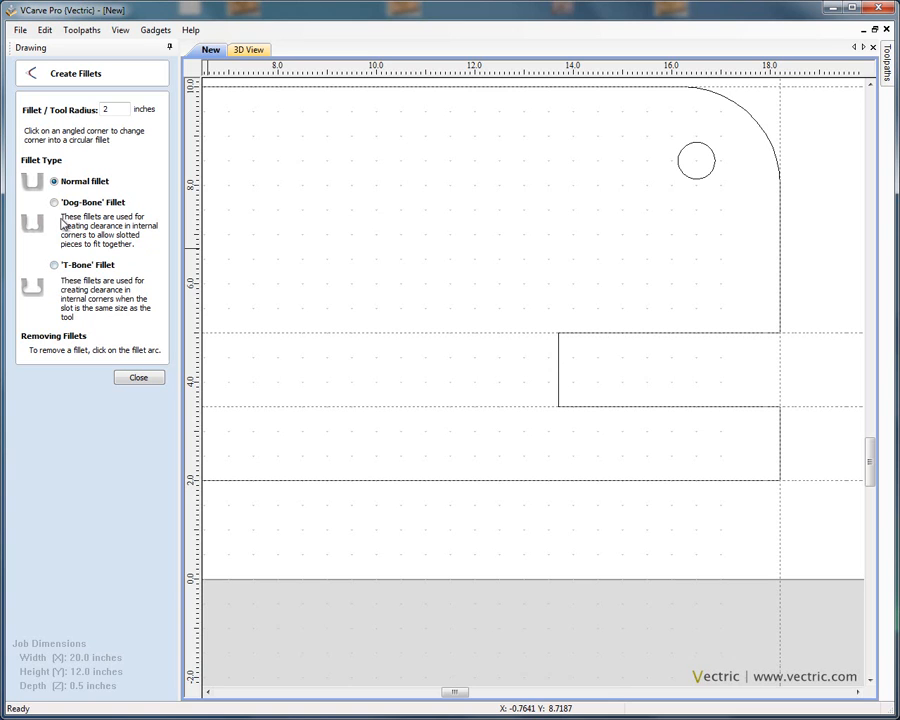
pyautogui.click(55, 266)
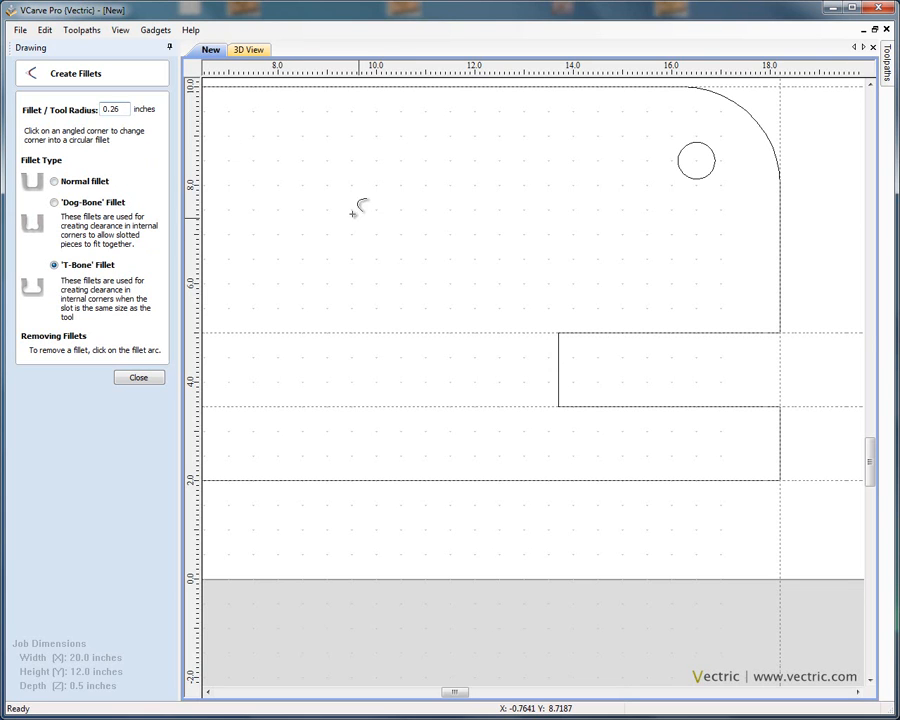
pyautogui.click(568, 333)
pyautogui.click(571, 408)
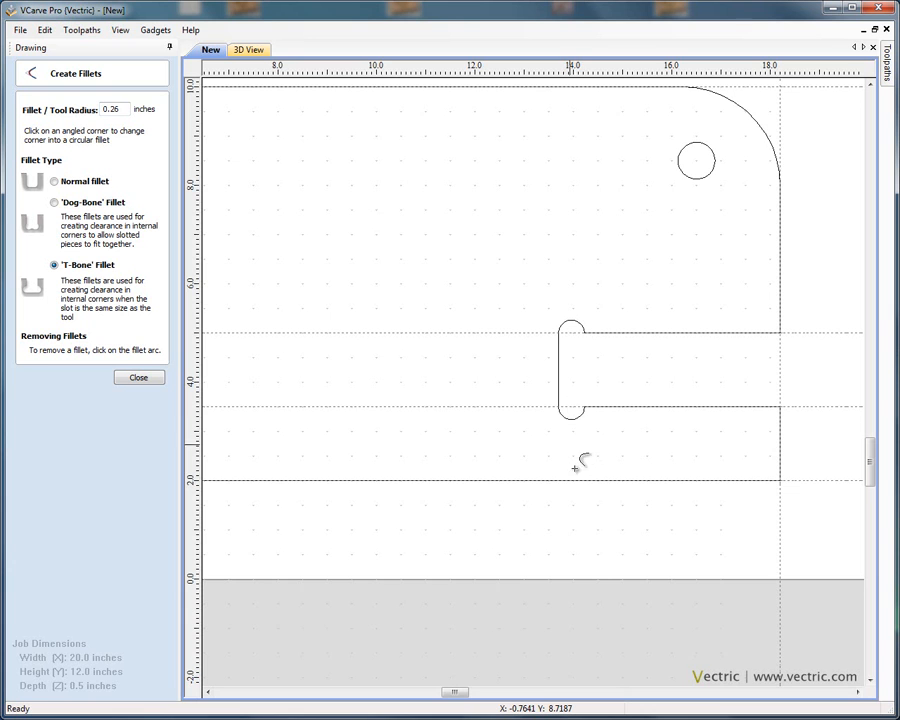
pyautogui.scroll(-4, 742, 350)
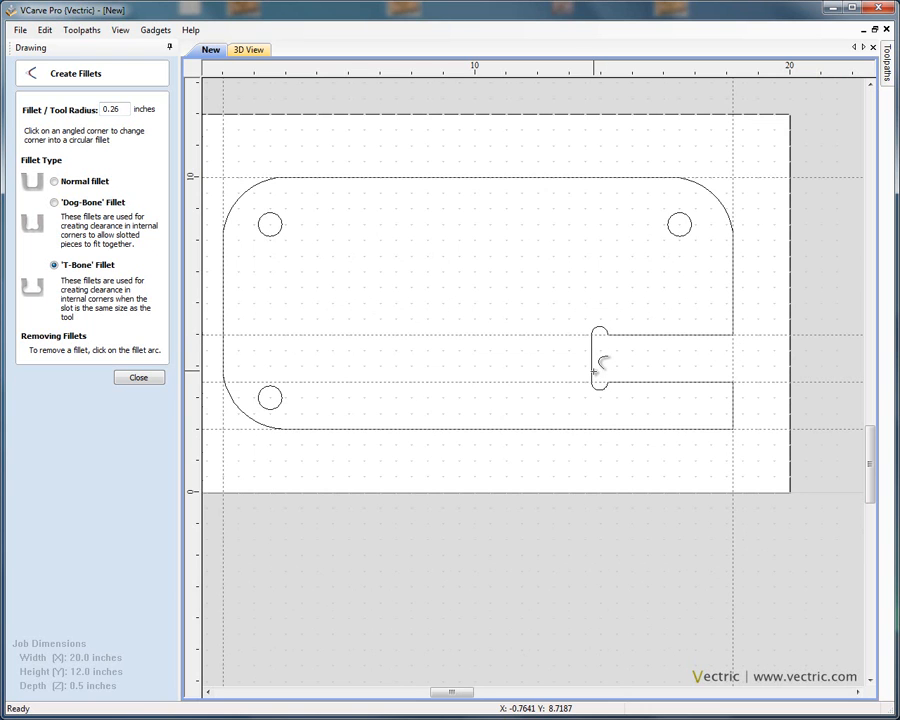
pyautogui.scroll(3, 624, 346)
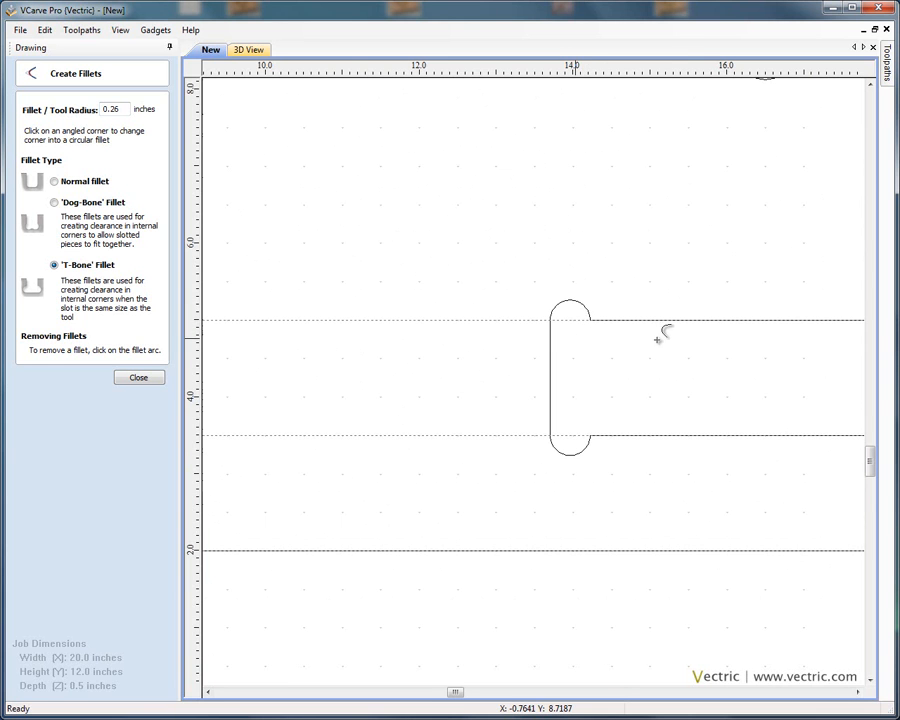
pyautogui.scroll(-4, 600, 328)
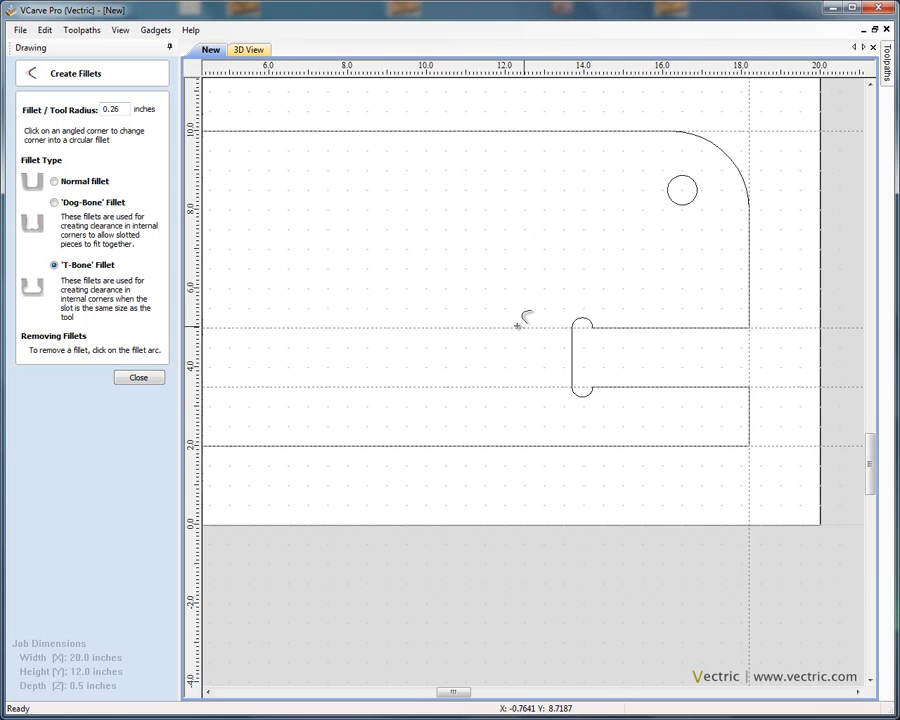
pyautogui.click(139, 377)
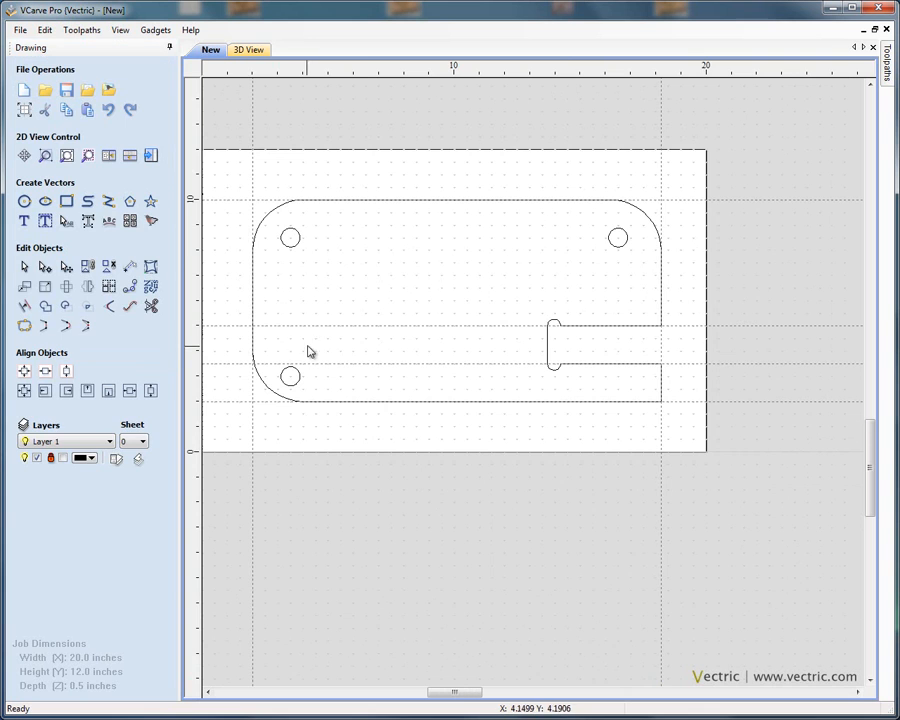
# Draw a closed L-shaped polyline inside the plate through (5.5, 5.5), (5.5, 8), (12, 8), (12, 4), (9, 4) and (9, 5.5)
pyautogui.press('F6')
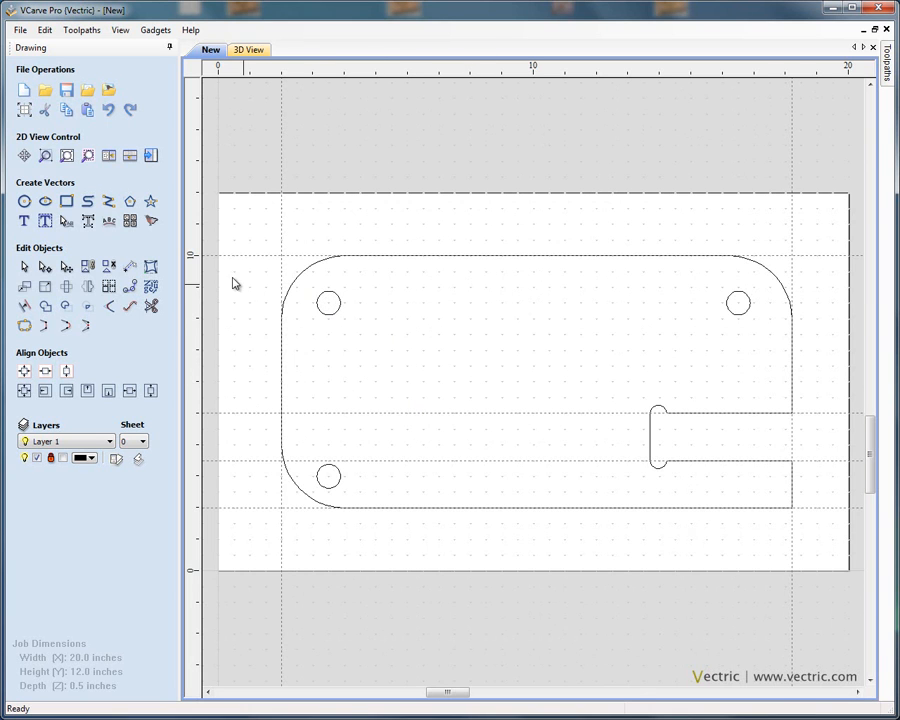
pyautogui.click(108, 203)
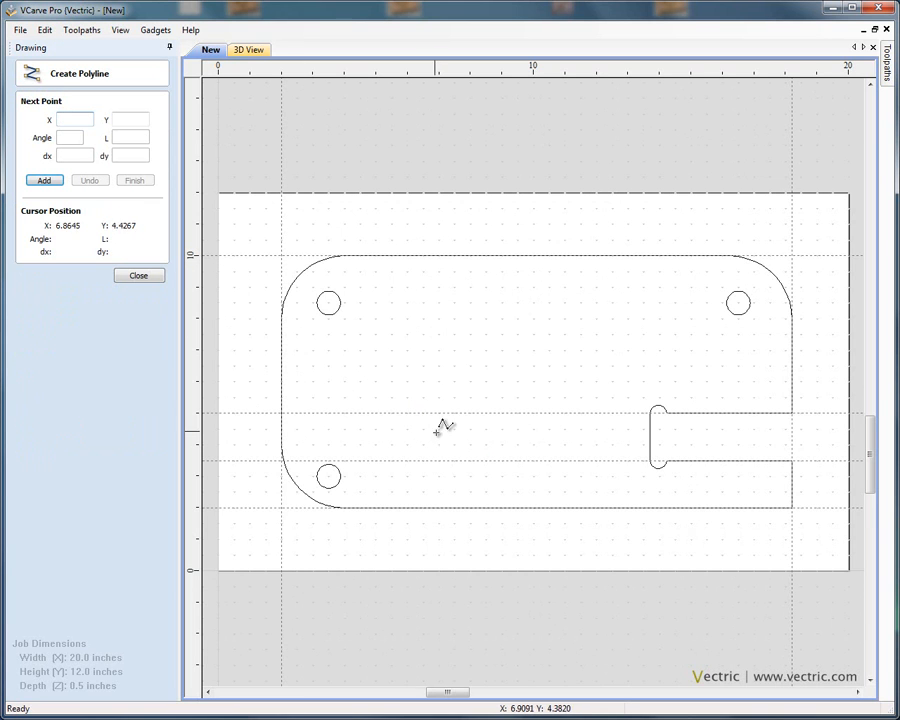
pyautogui.click(392, 398)
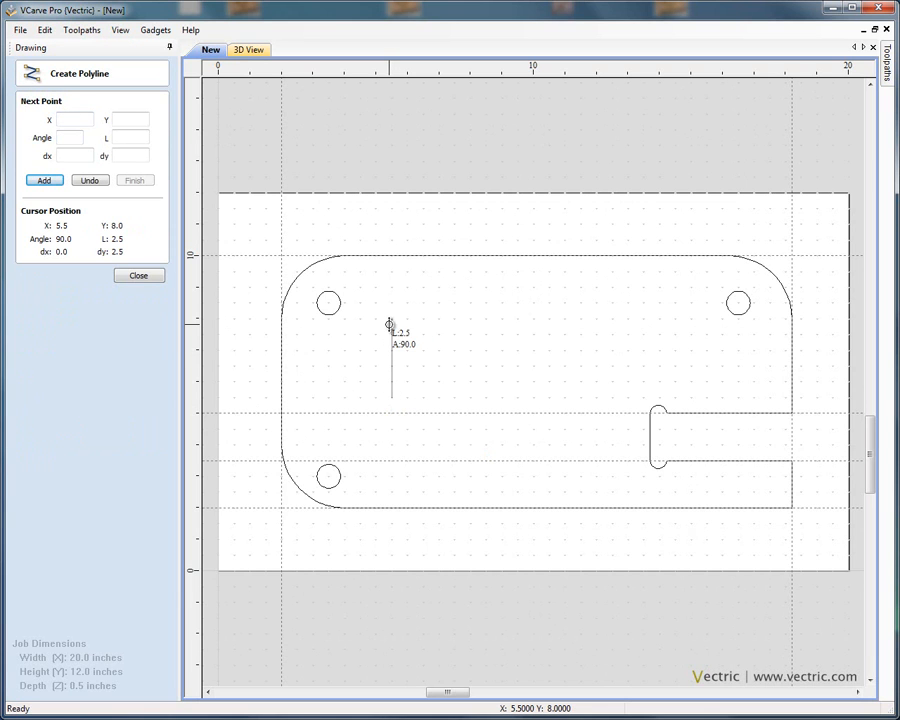
pyautogui.click(391, 318)
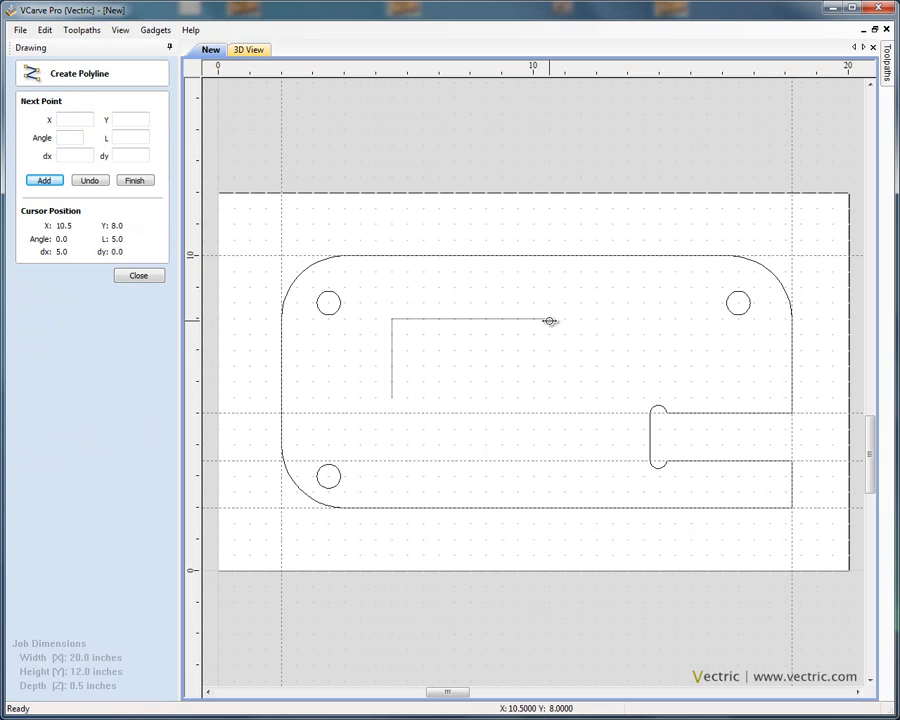
pyautogui.click(600, 318)
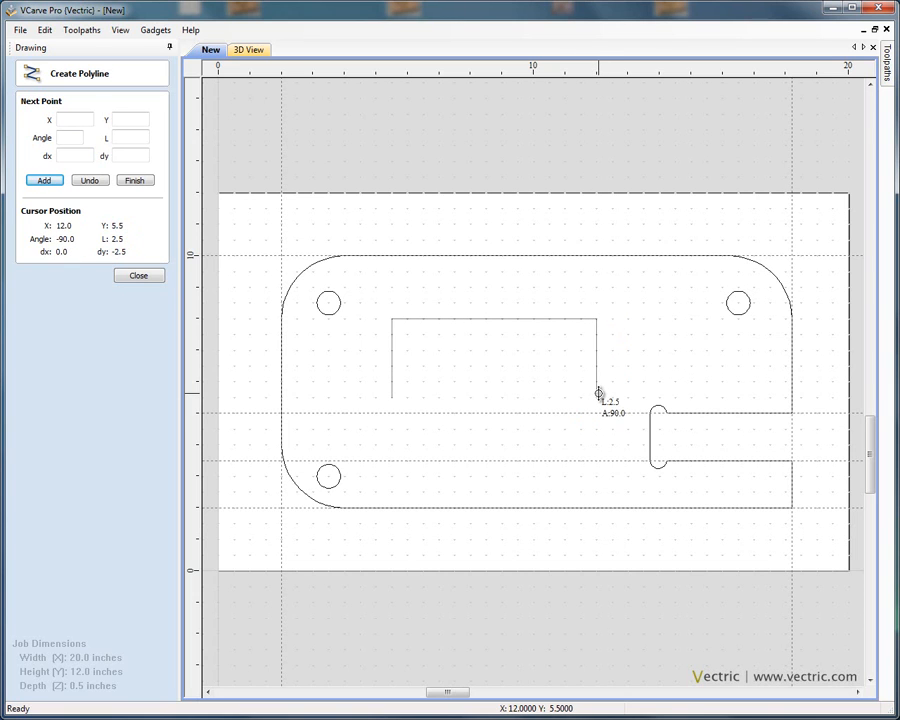
pyautogui.click(597, 449)
pyautogui.click(502, 444)
pyautogui.click(502, 398)
pyautogui.click(392, 398)
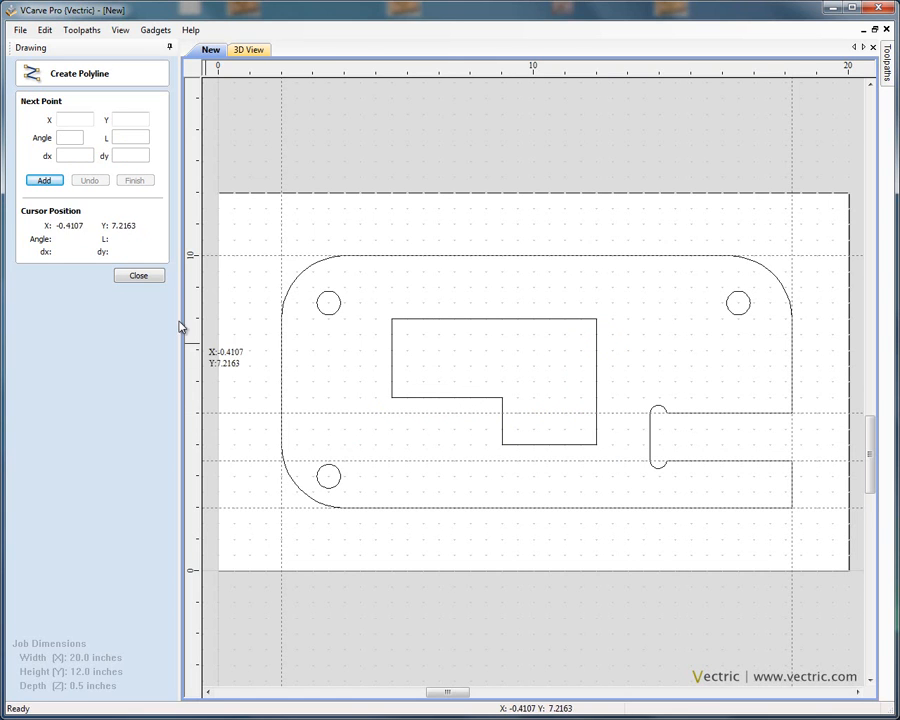
pyautogui.click(140, 278)
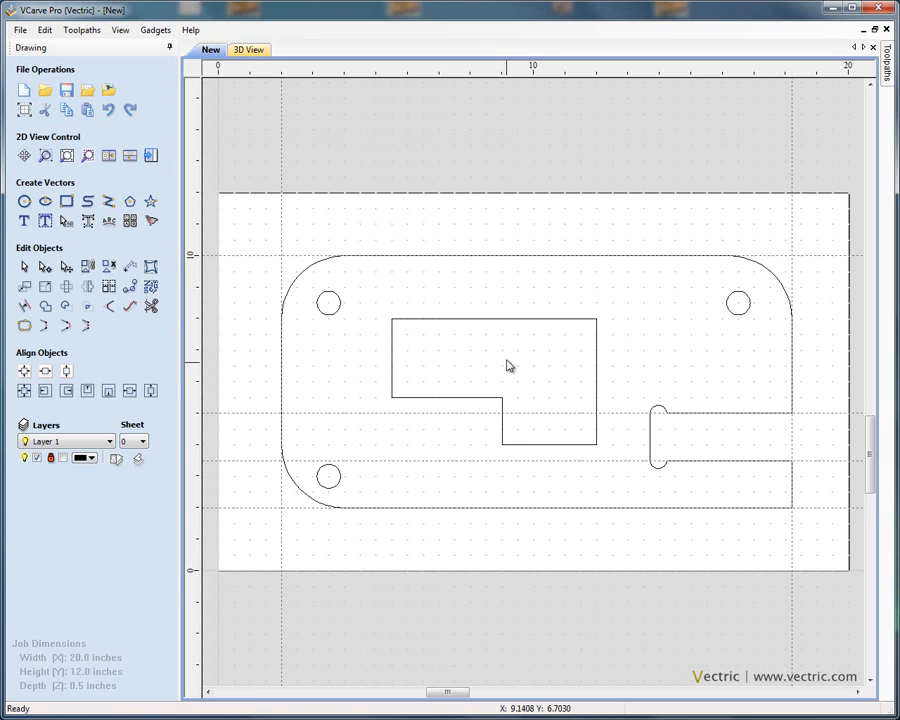
pyautogui.click(480, 321)
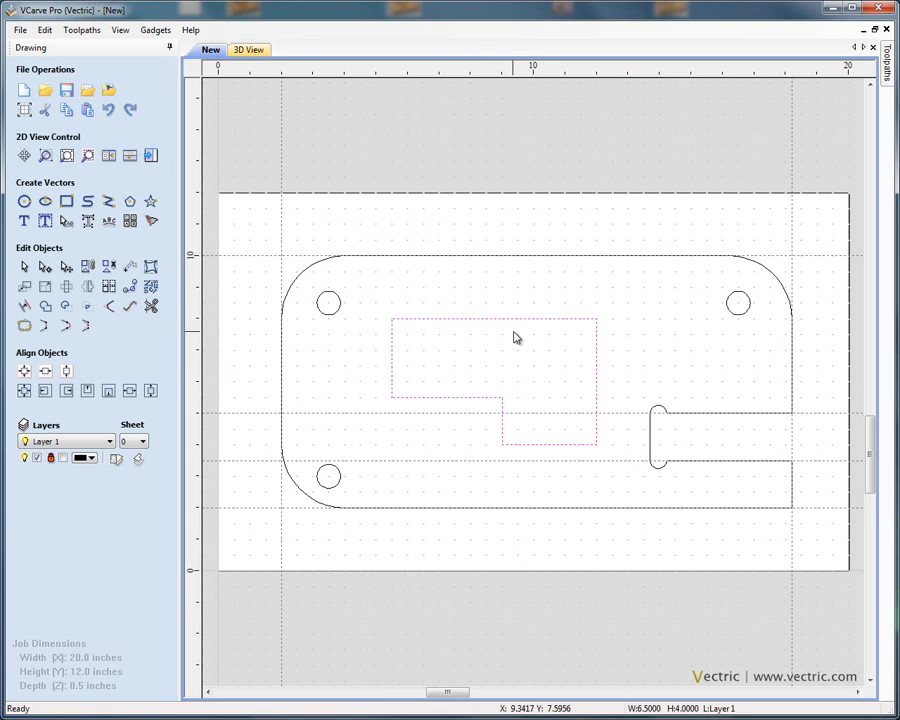
pyautogui.click(649, 331)
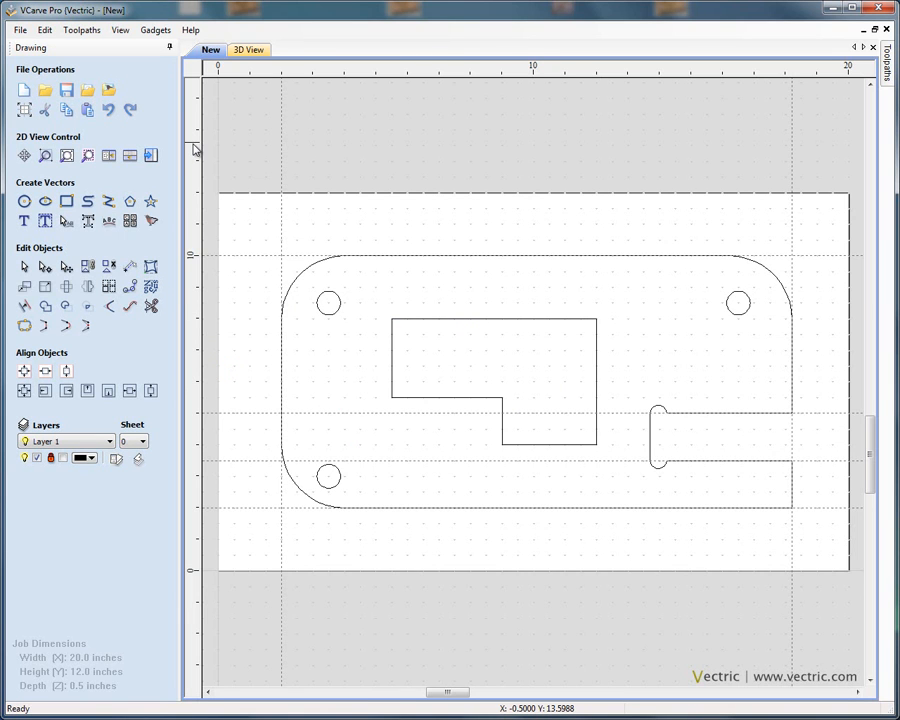
# Add vertical guides along the inner shape's outer edges at X 5.5 and X 12, and review the snap settings
pyautogui.moveTo(195, 148); pyautogui.dragTo(392, 190)
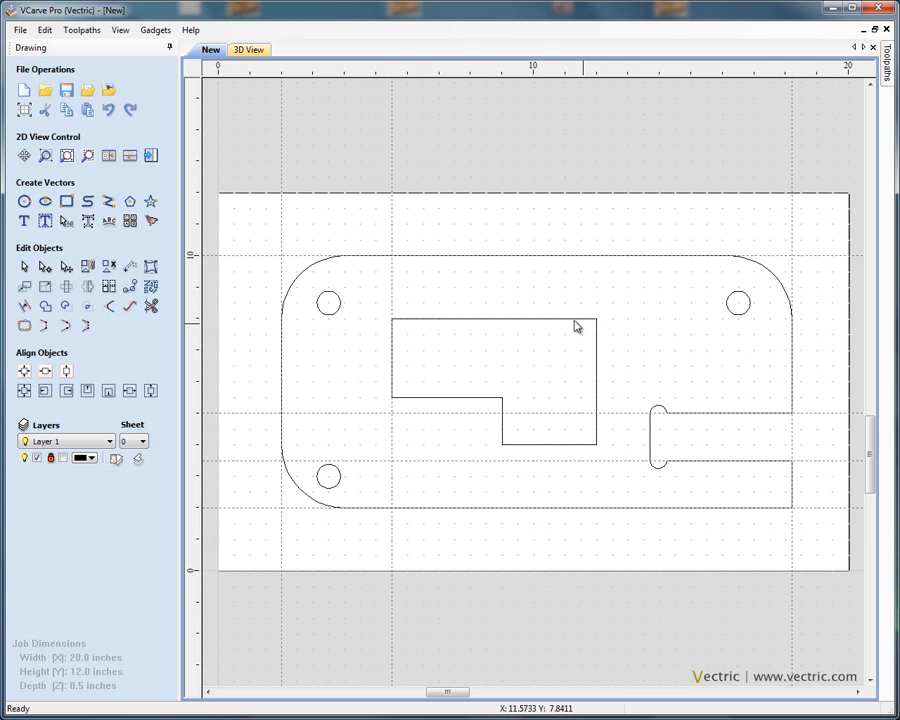
pyautogui.moveTo(198, 215); pyautogui.dragTo(597, 294)
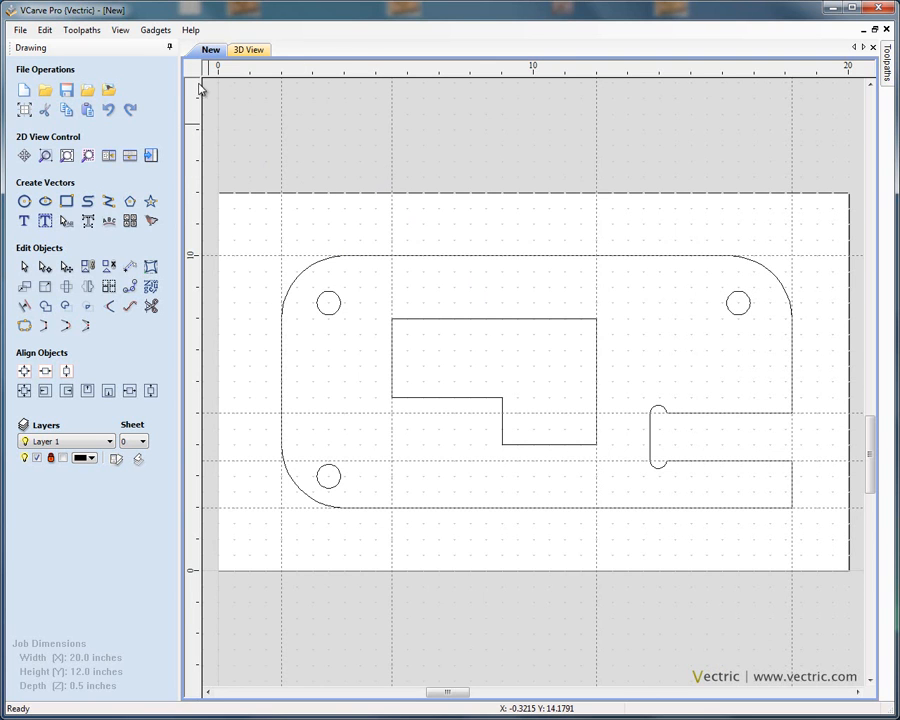
pyautogui.click(48, 34)
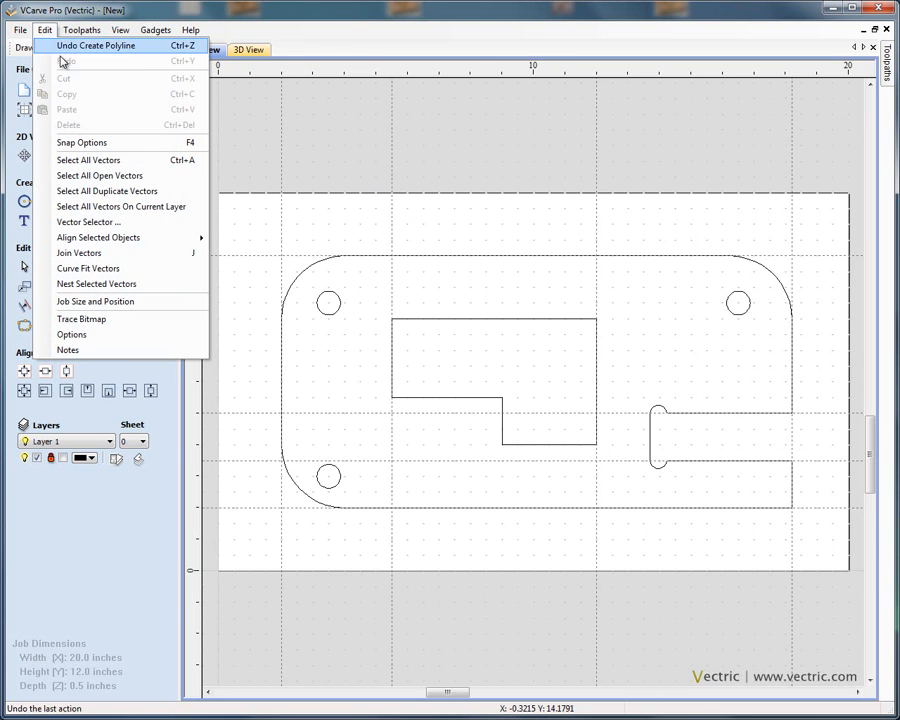
pyautogui.click(100, 141)
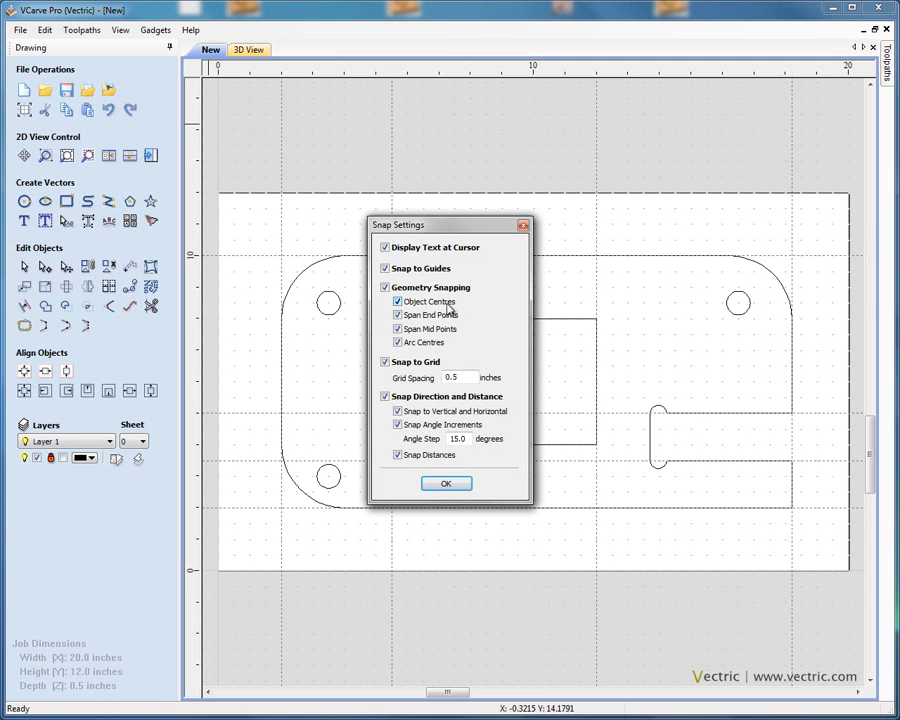
pyautogui.click(452, 484)
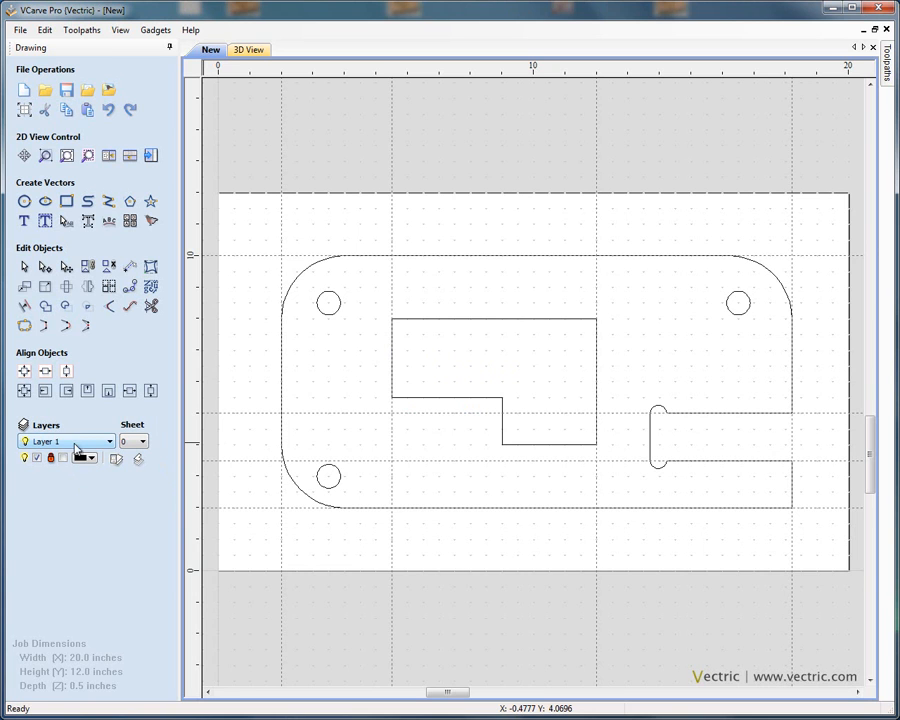
# Create a new visible, active layer named Drill Holes with a red drawing color
pyautogui.click(110, 441)
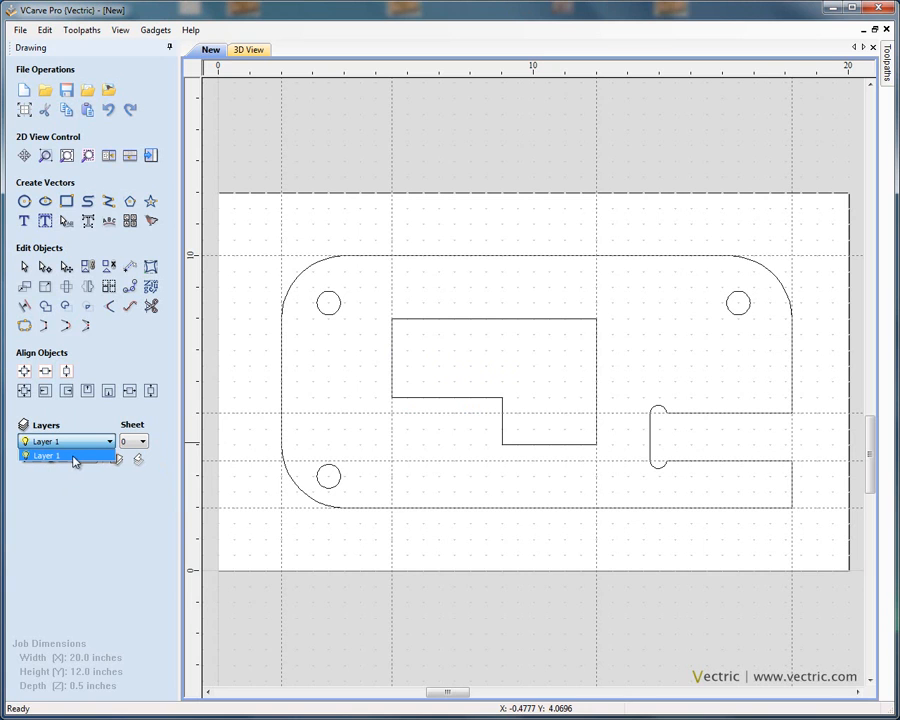
pyautogui.click(74, 457)
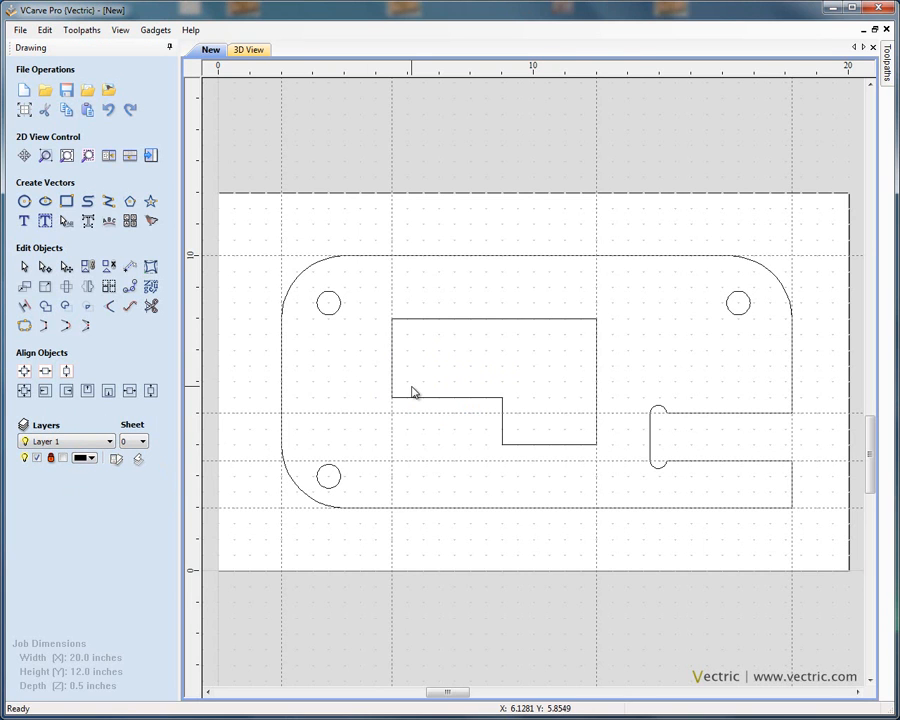
pyautogui.click(116, 460)
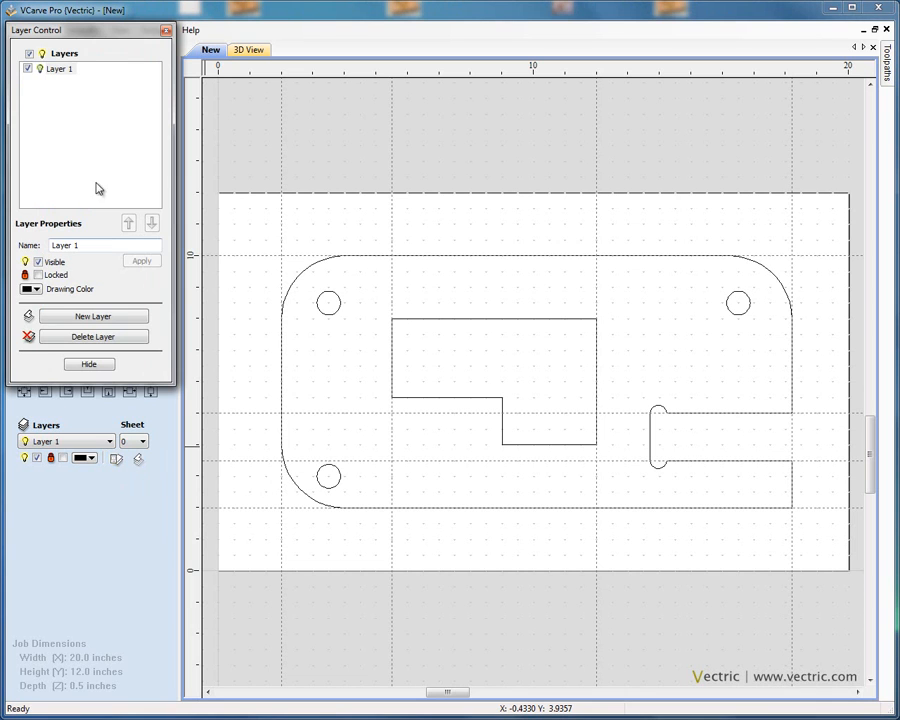
pyautogui.moveTo(88, 38); pyautogui.dragTo(125, 202)
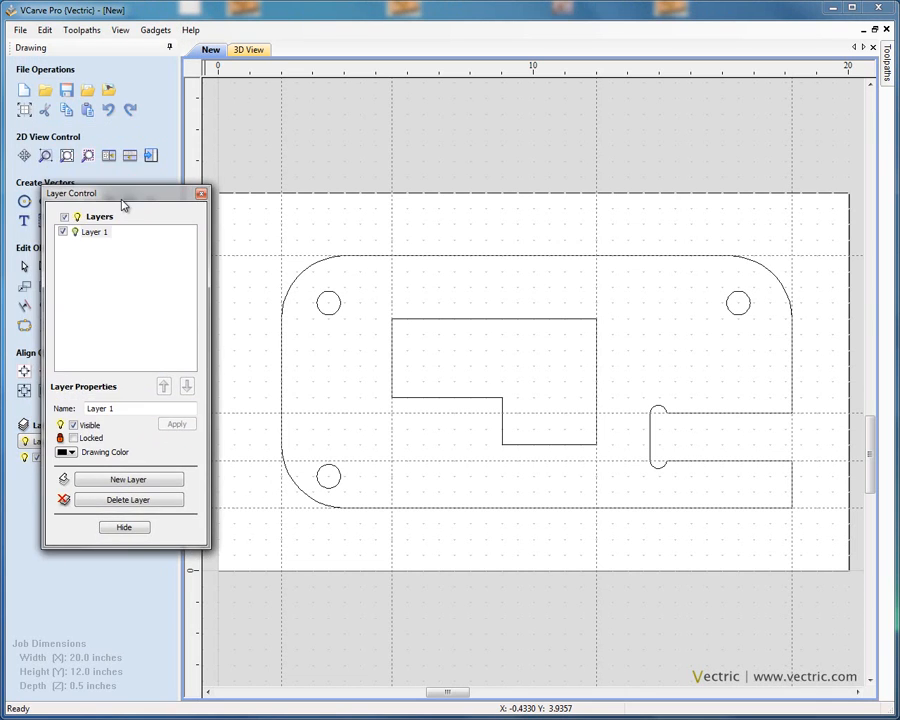
pyautogui.click(141, 481)
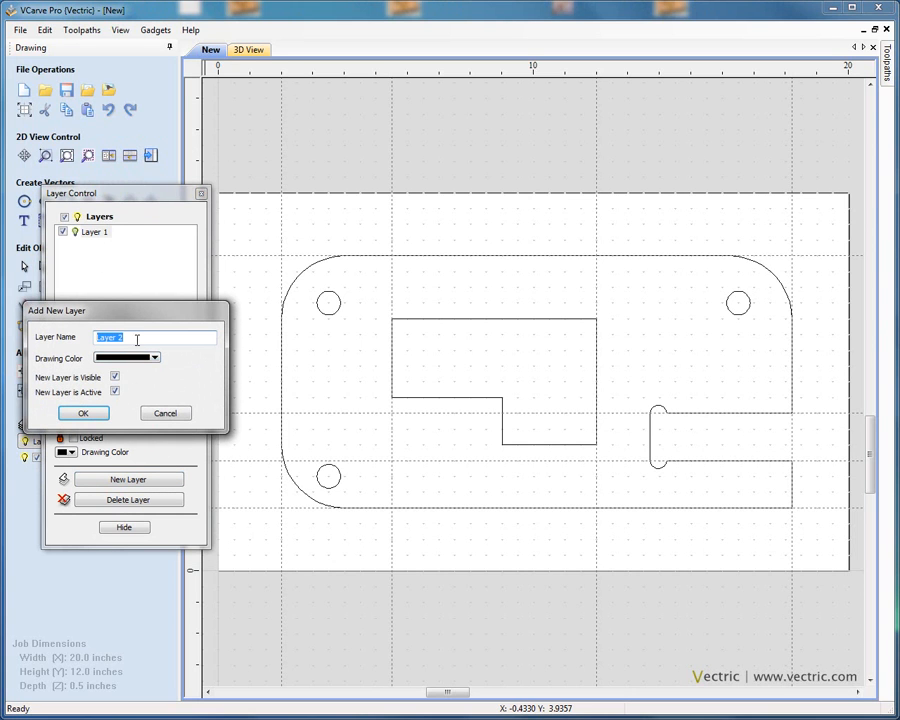
pyautogui.press('BackSpace')
pyautogui.click(155, 358)
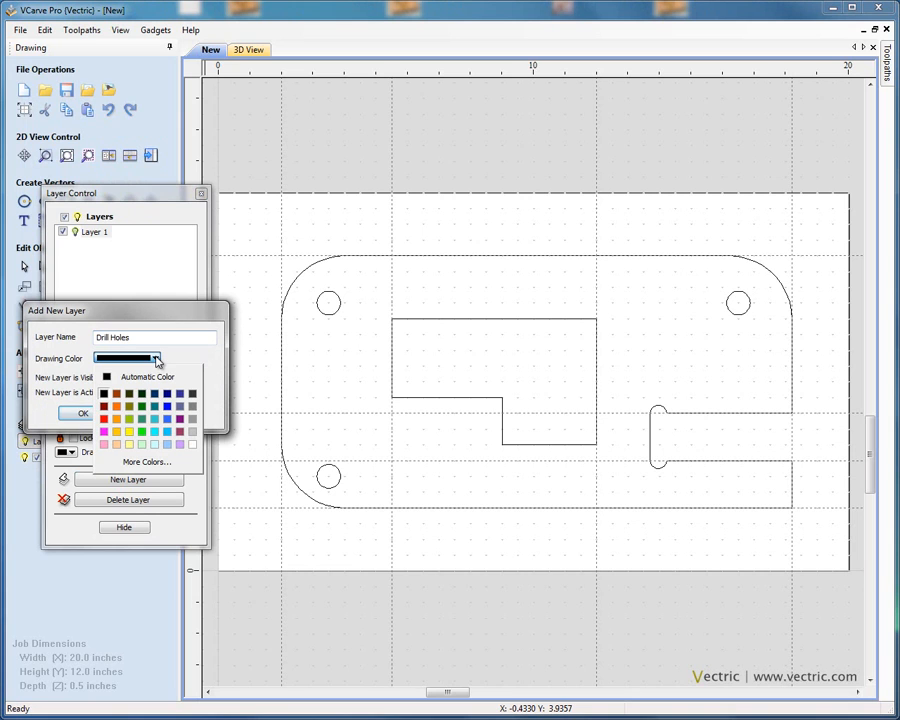
pyautogui.click(104, 420)
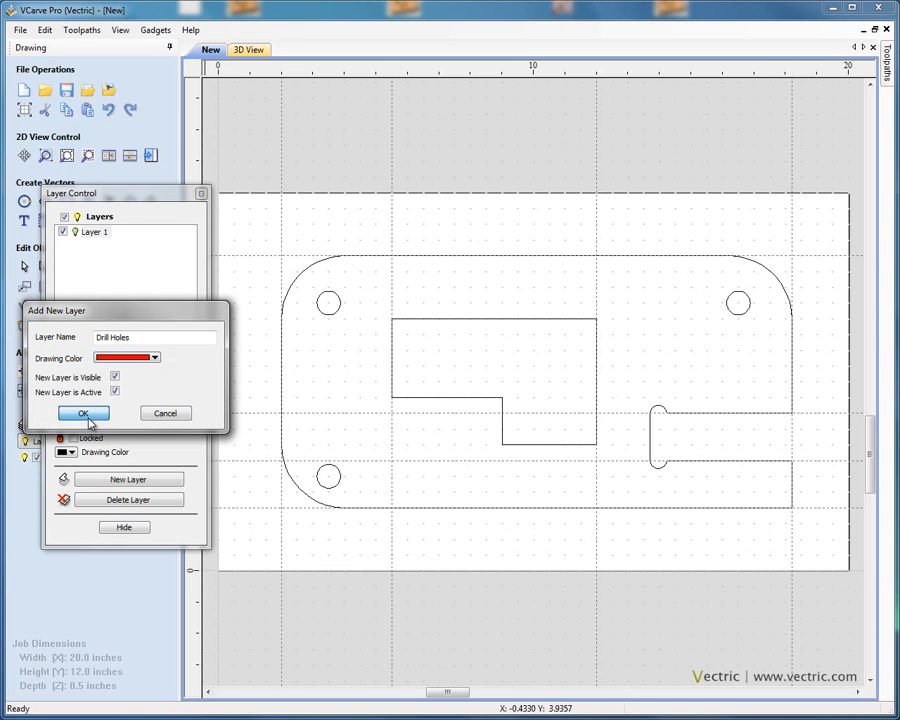
pyautogui.click(83, 413)
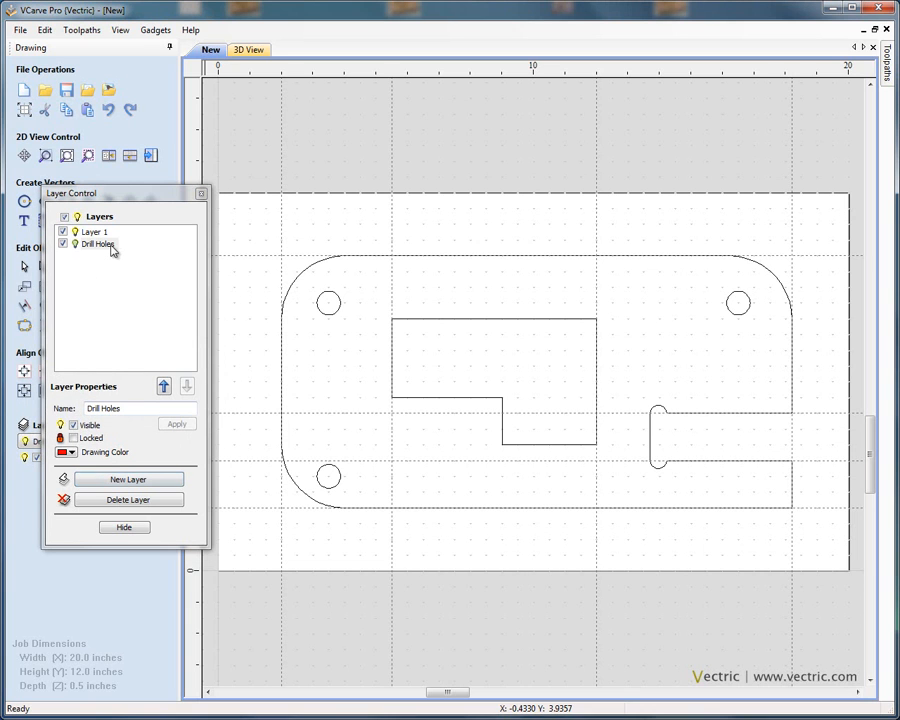
# Move the three hole circles from Layer 1 to the Drill Holes layer and deselect them
pyautogui.click(338, 310)
pyautogui.keyDown('shift'); pyautogui.click(338, 478); pyautogui.keyUp('shift')
pyautogui.keyDown('shift'); pyautogui.click(736, 316); pyautogui.keyUp('shift')
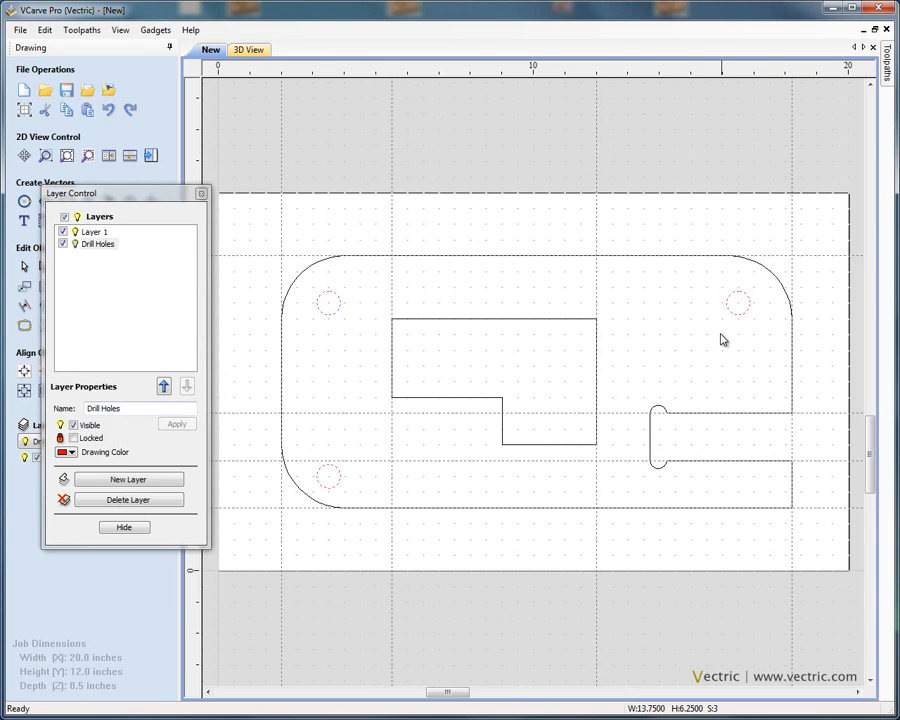
pyautogui.rightClick(340, 300)
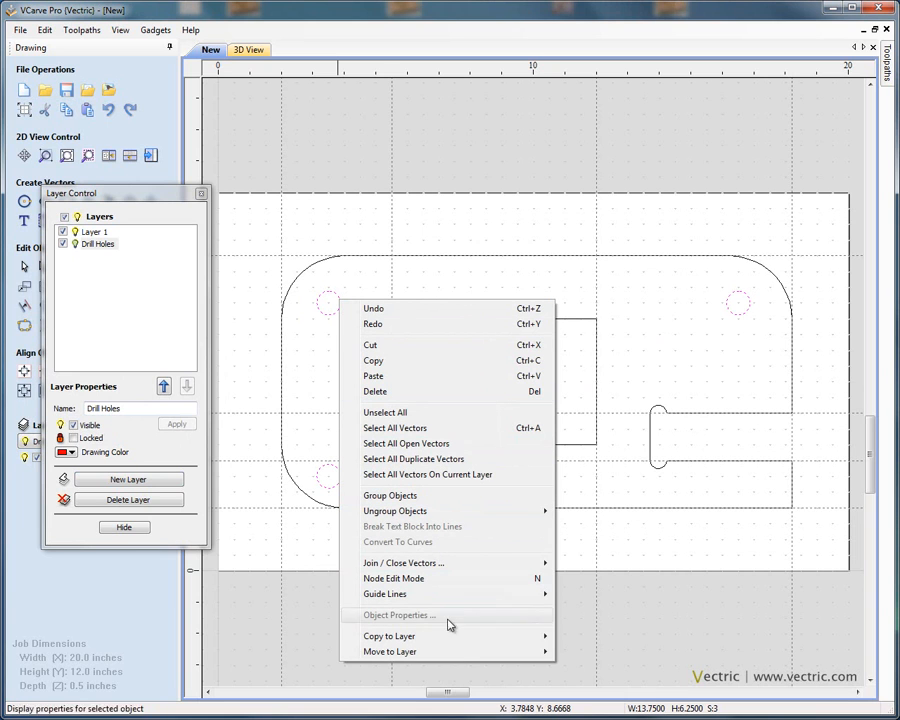
pyautogui.moveTo(466, 651)
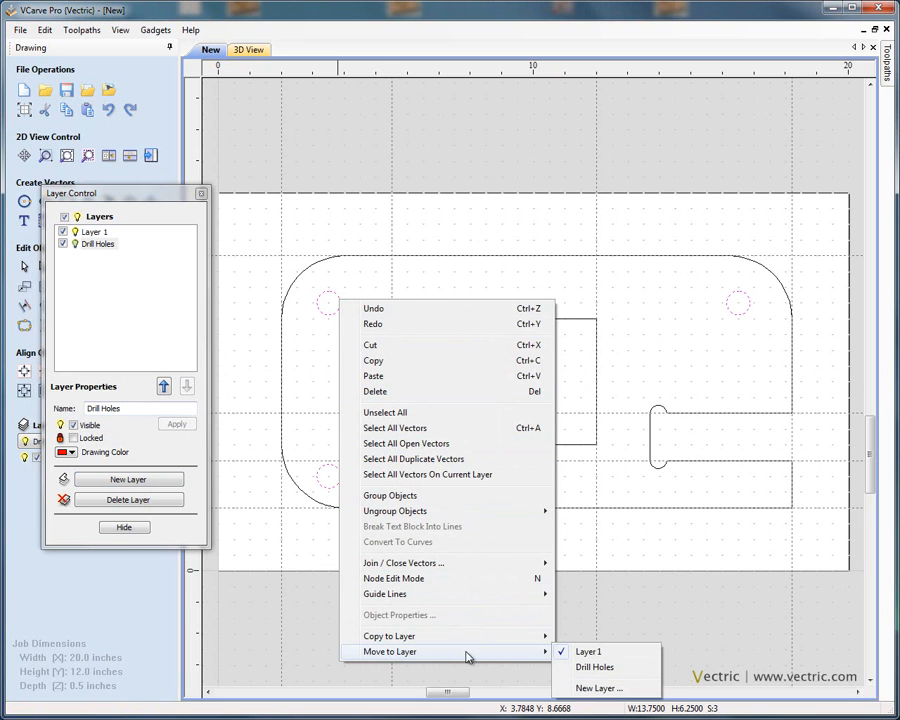
pyautogui.click(604, 668)
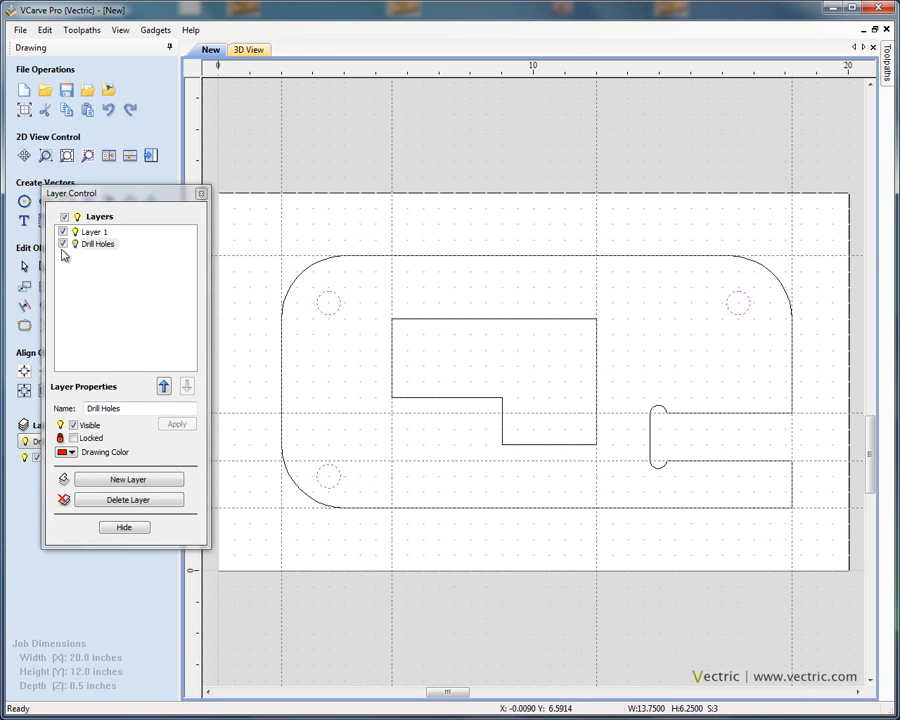
pyautogui.click(302, 226)
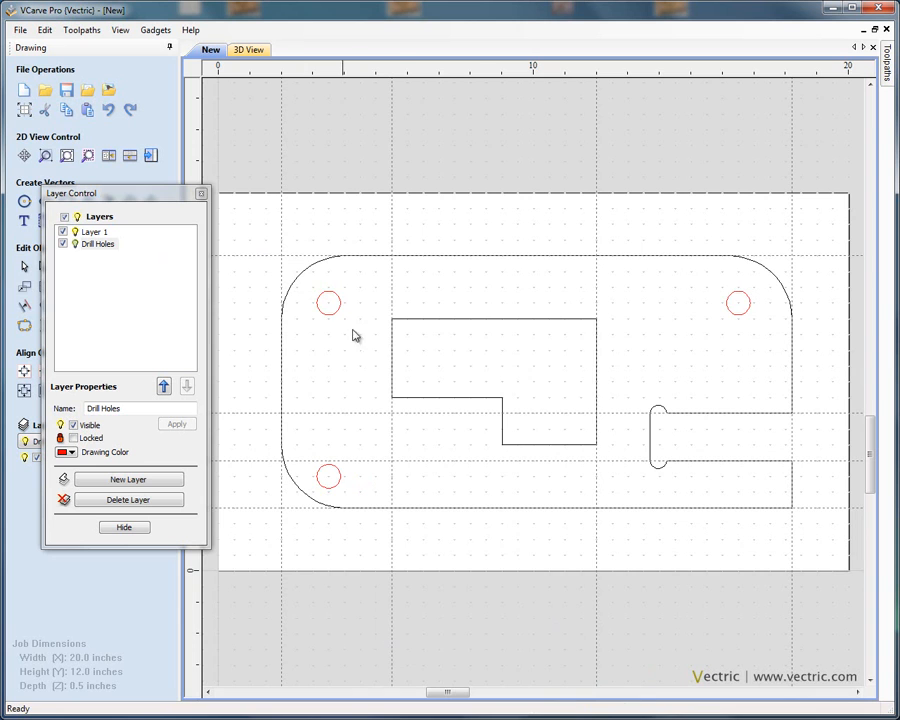
# Inspect the hole circles up close, and check each layer's contents by hiding and reshowing Drill Holes and Layer 1
pyautogui.scroll(3, 324, 313)
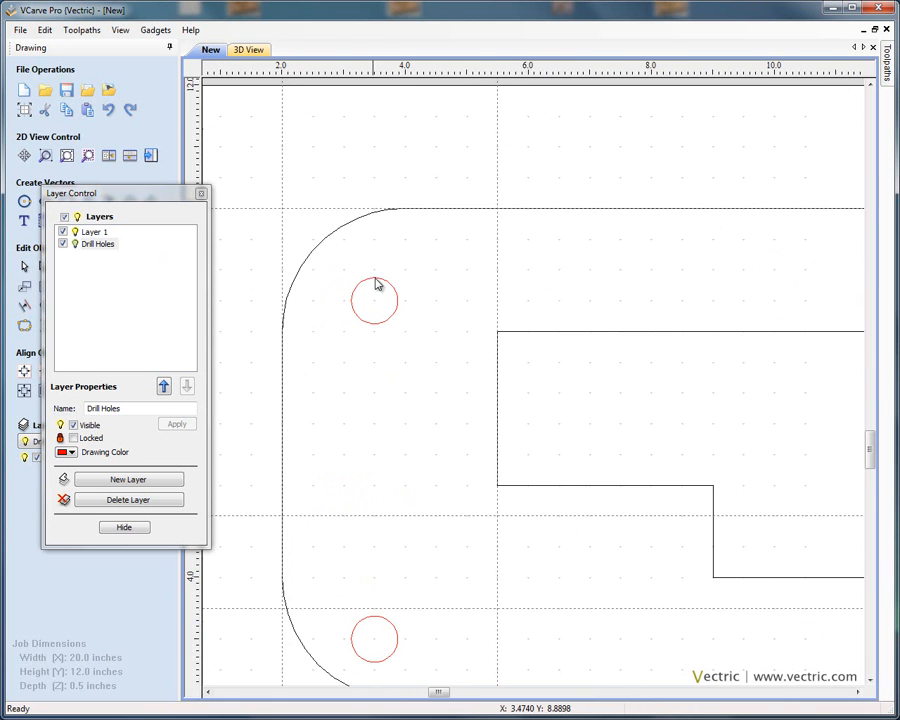
pyautogui.press('F3')
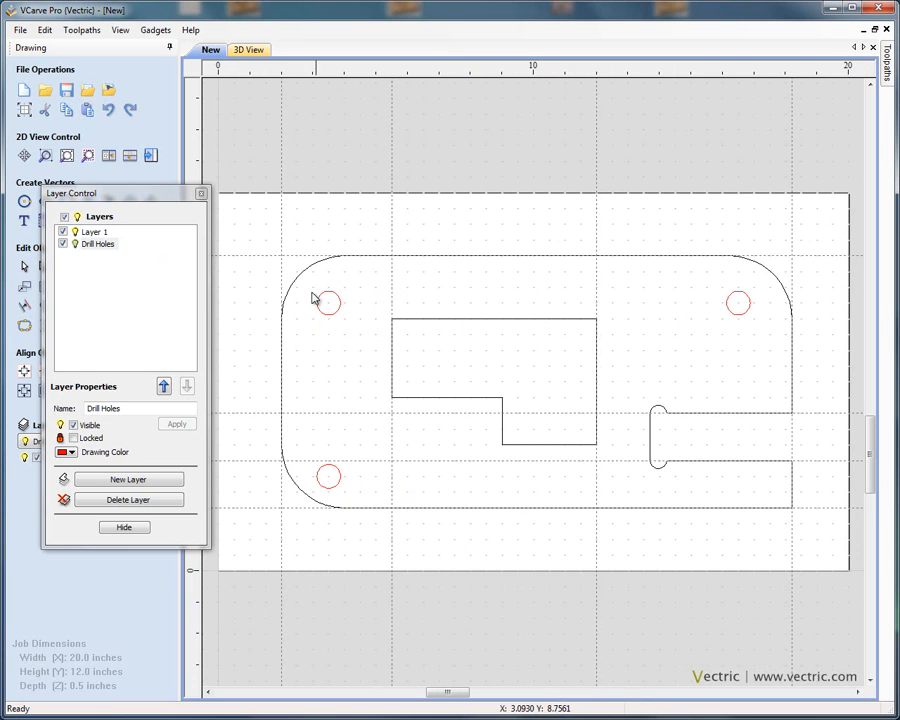
pyautogui.click(63, 244)
pyautogui.click(63, 244)
pyautogui.click(63, 244)
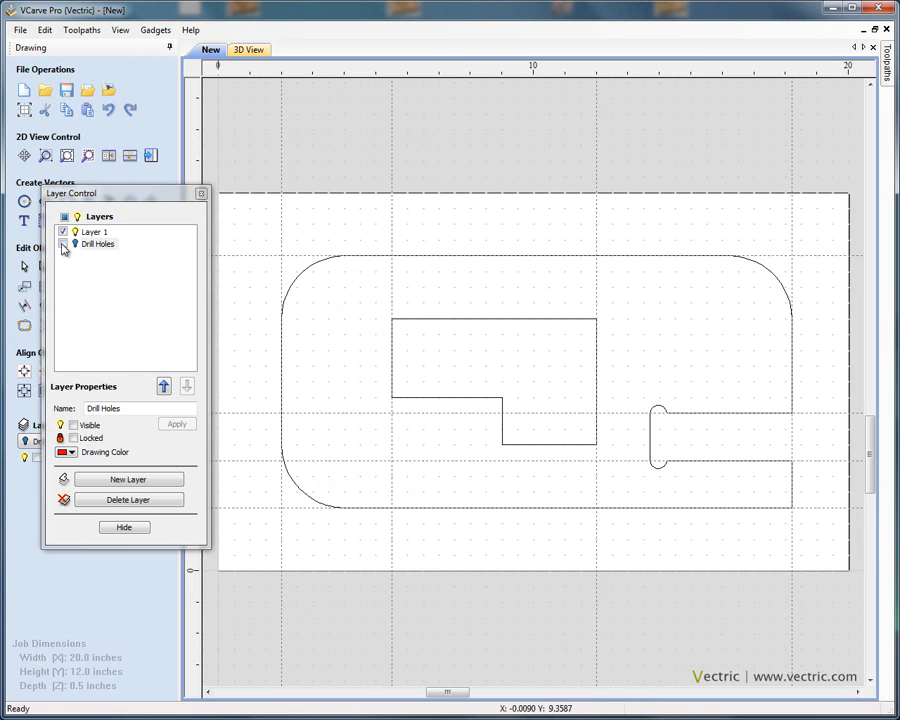
pyautogui.click(63, 244)
pyautogui.click(63, 244)
pyautogui.click(63, 244)
pyautogui.click(63, 232)
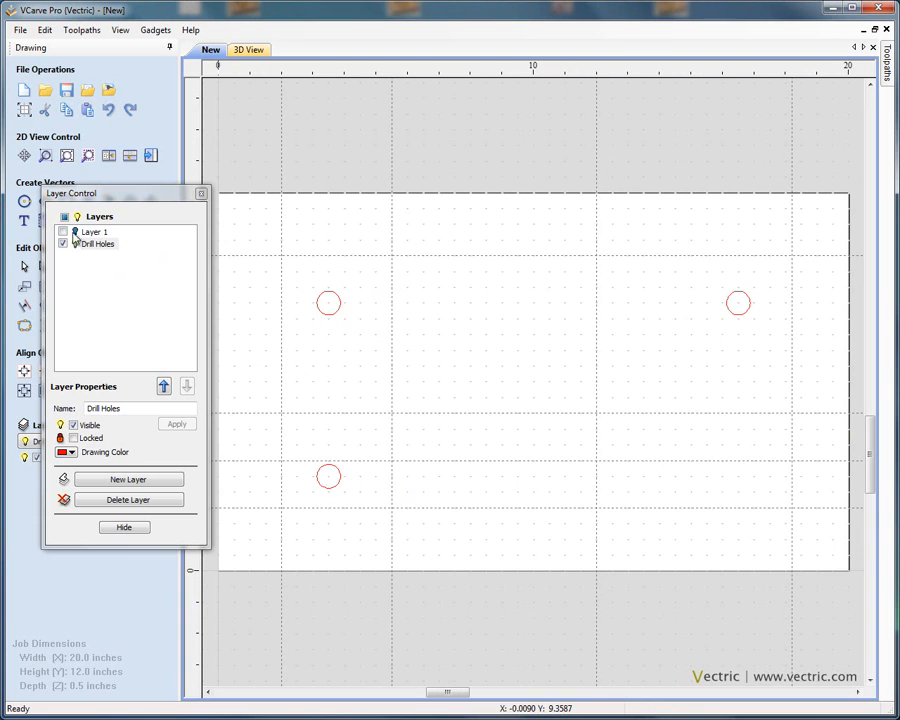
pyautogui.click(63, 232)
pyautogui.click(63, 232)
pyautogui.click(63, 232)
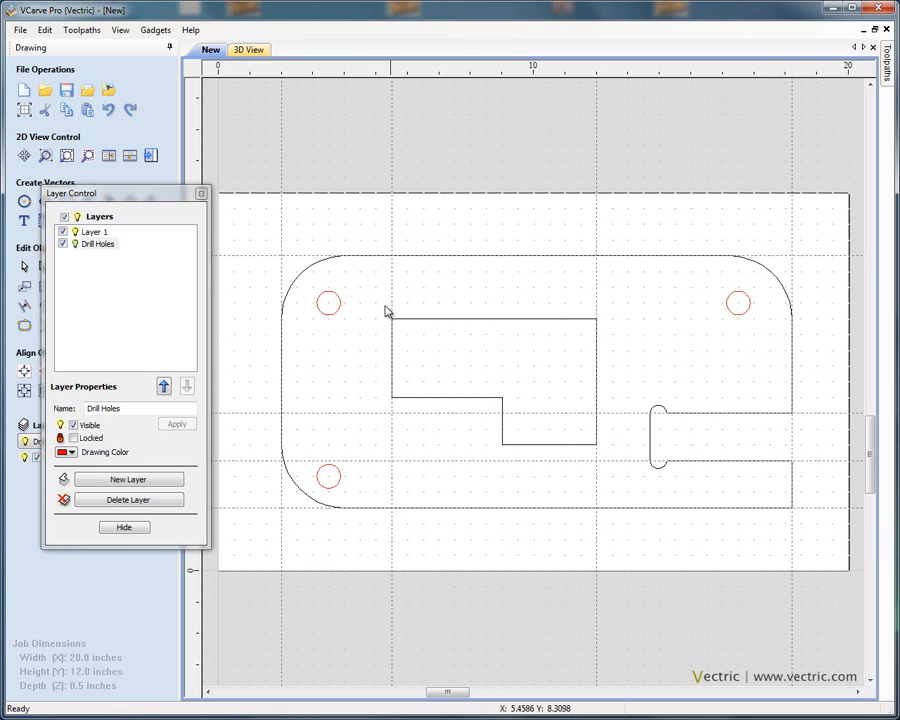
# Move the inner shape to a new visible, active layer named Inside Pocket with a blue drawing color, and deselect it
pyautogui.click(424, 323)
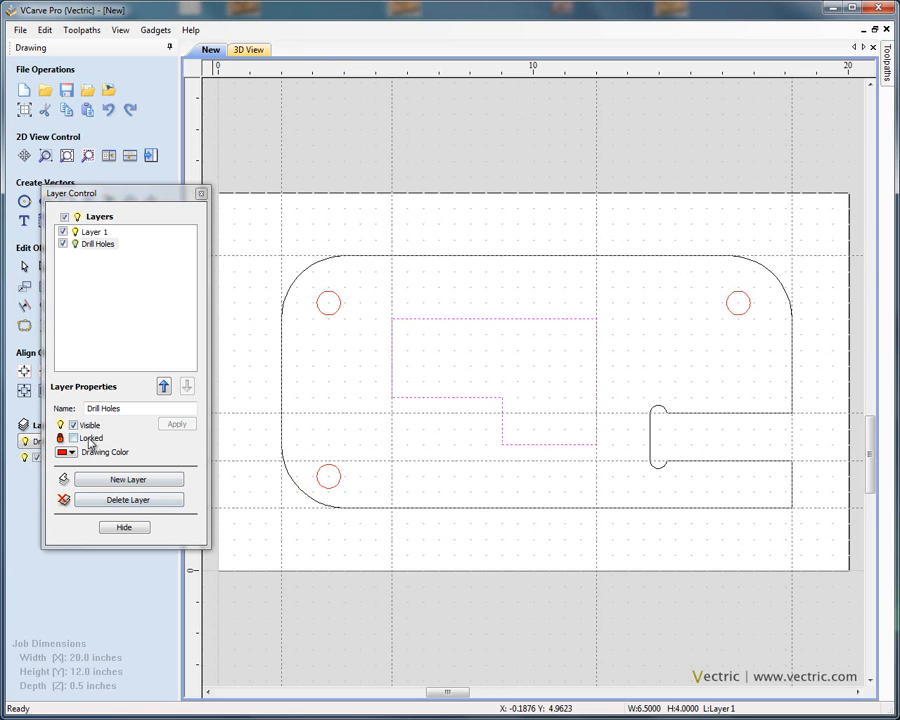
pyautogui.click(125, 527)
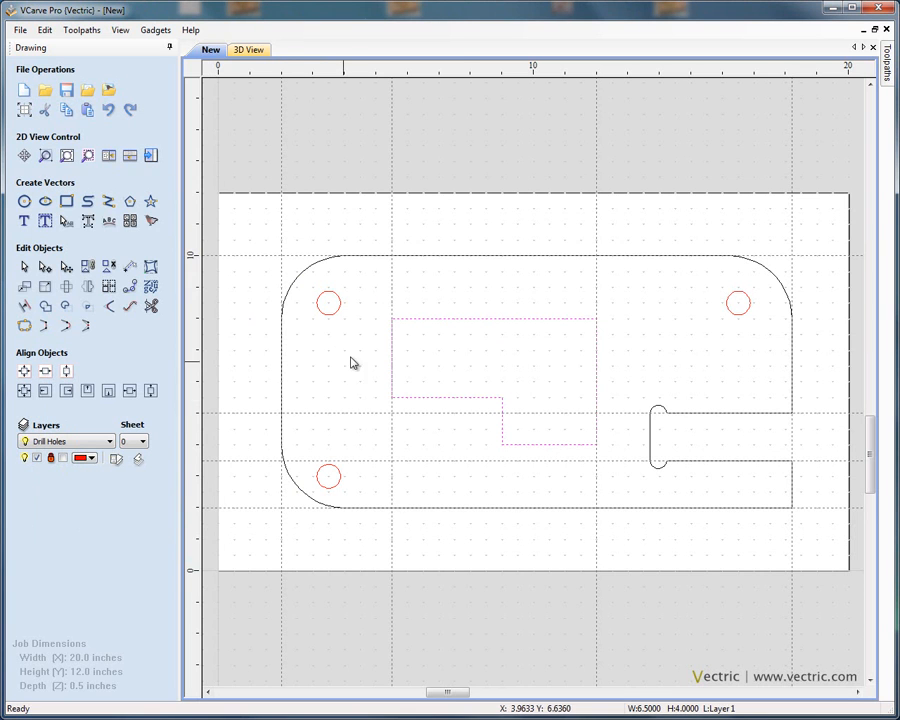
pyautogui.rightClick(432, 324)
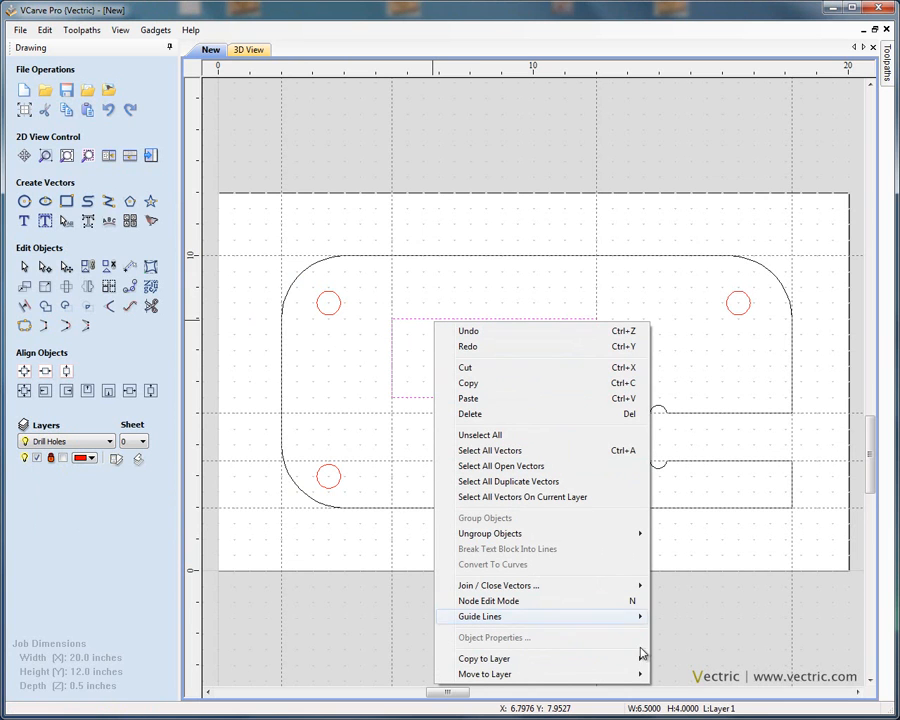
pyautogui.moveTo(645, 675)
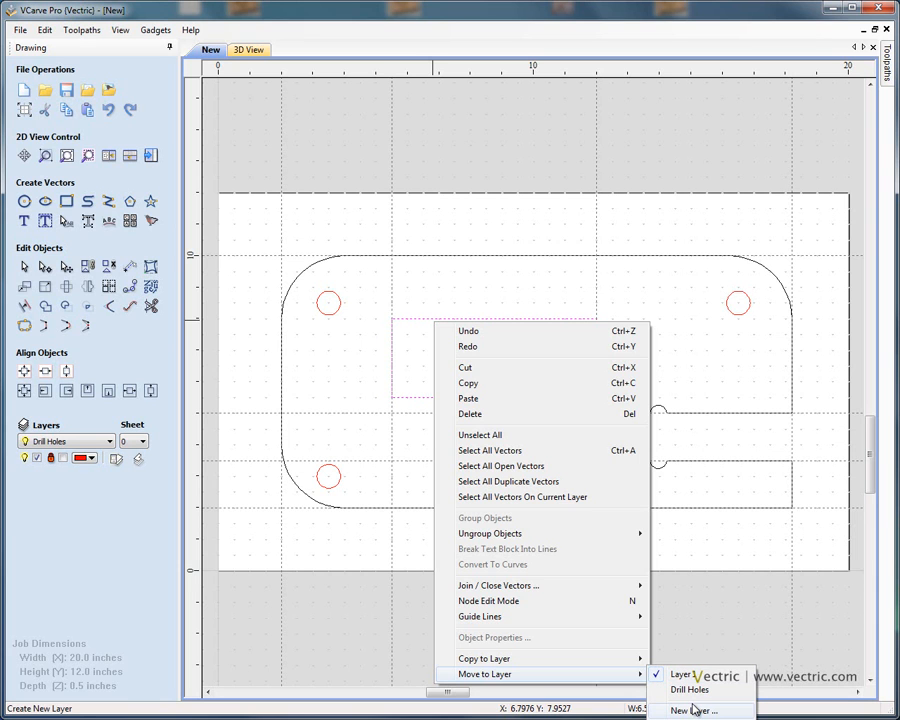
pyautogui.click(695, 710)
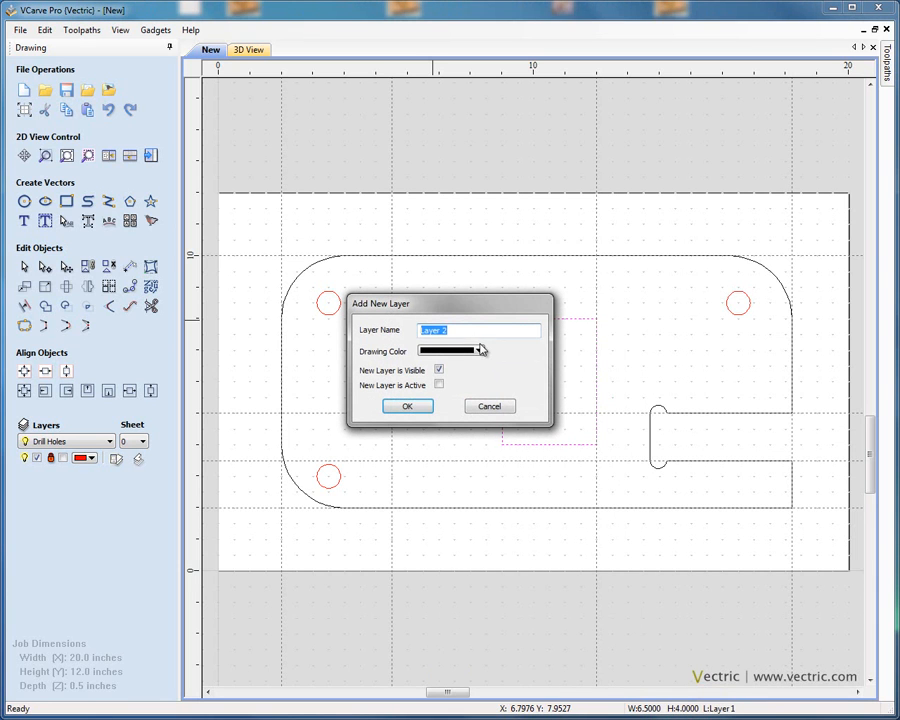
pyautogui.press('BackSpace')
pyautogui.click(477, 352)
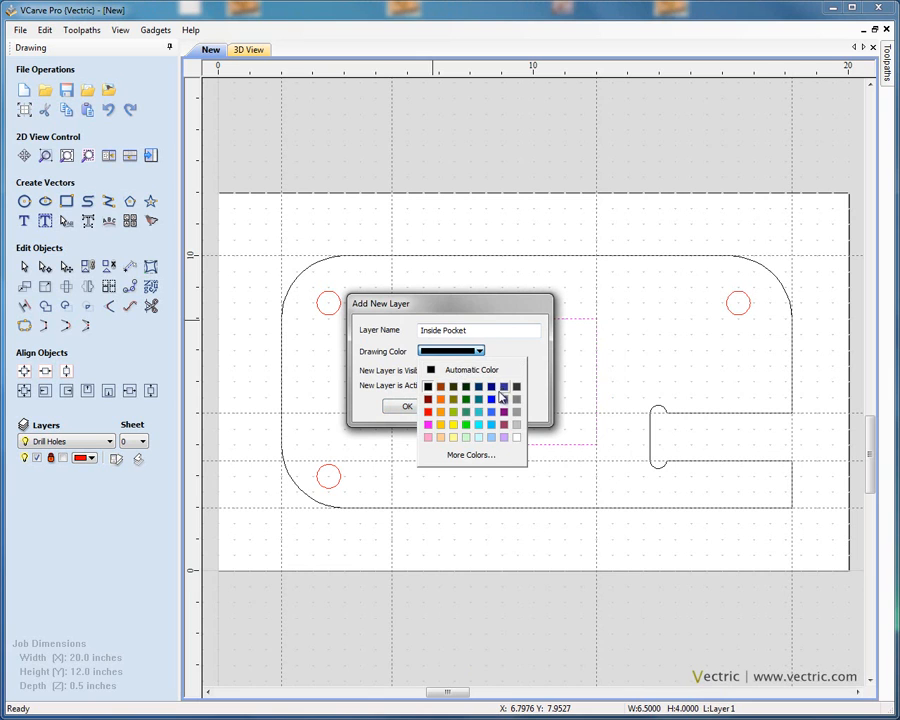
pyautogui.click(494, 400)
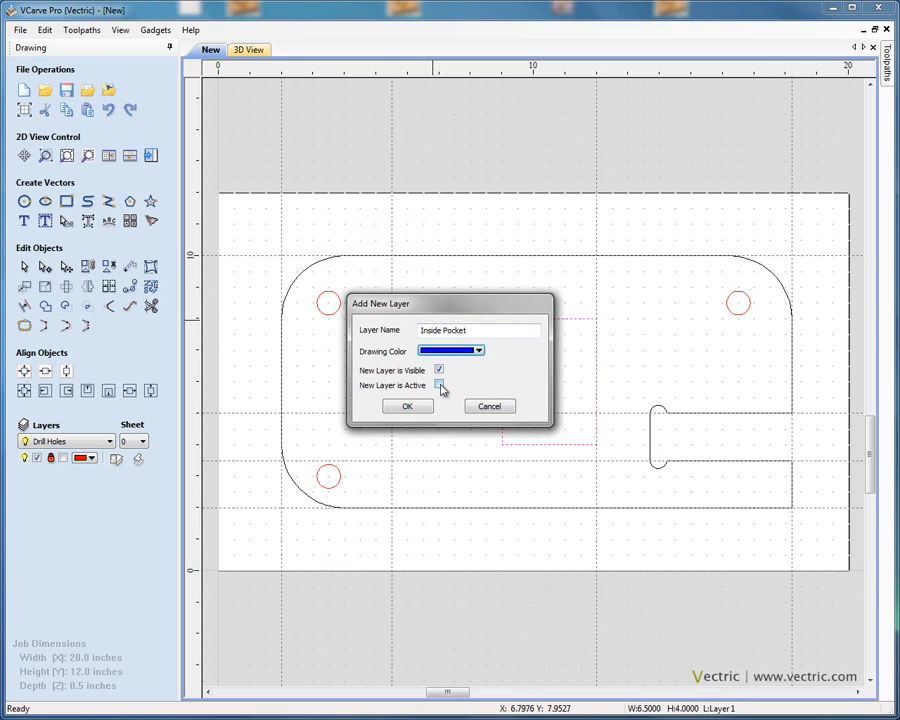
pyautogui.click(439, 385)
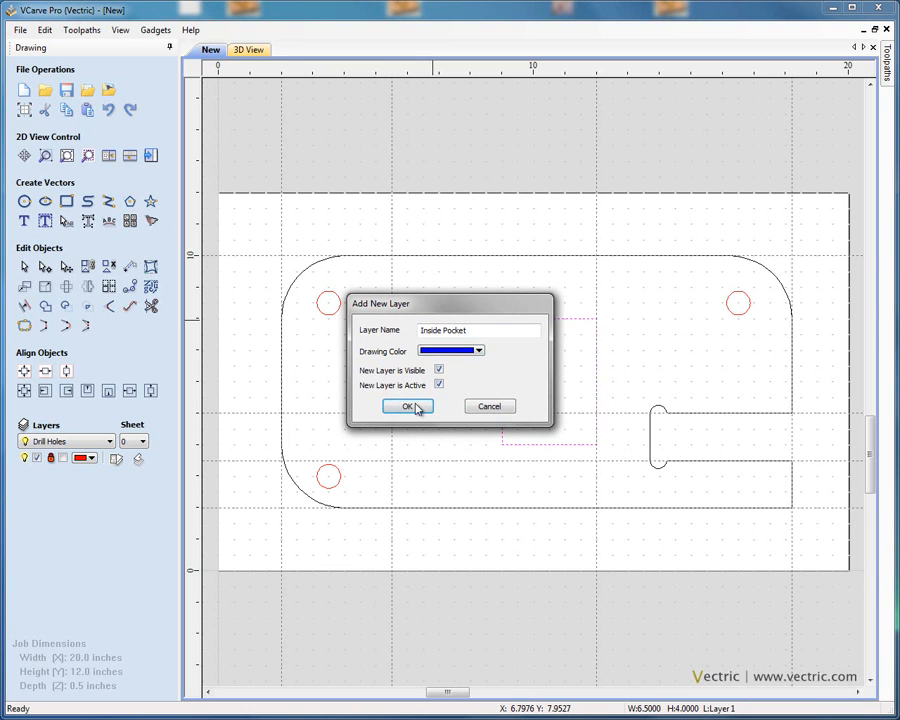
pyautogui.click(408, 406)
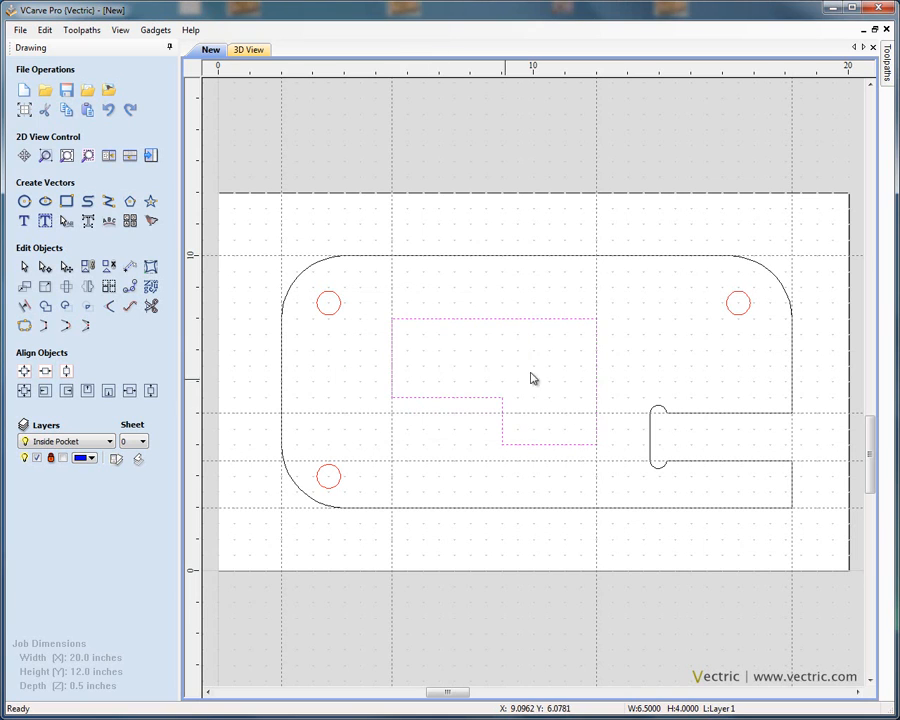
pyautogui.click(643, 350)
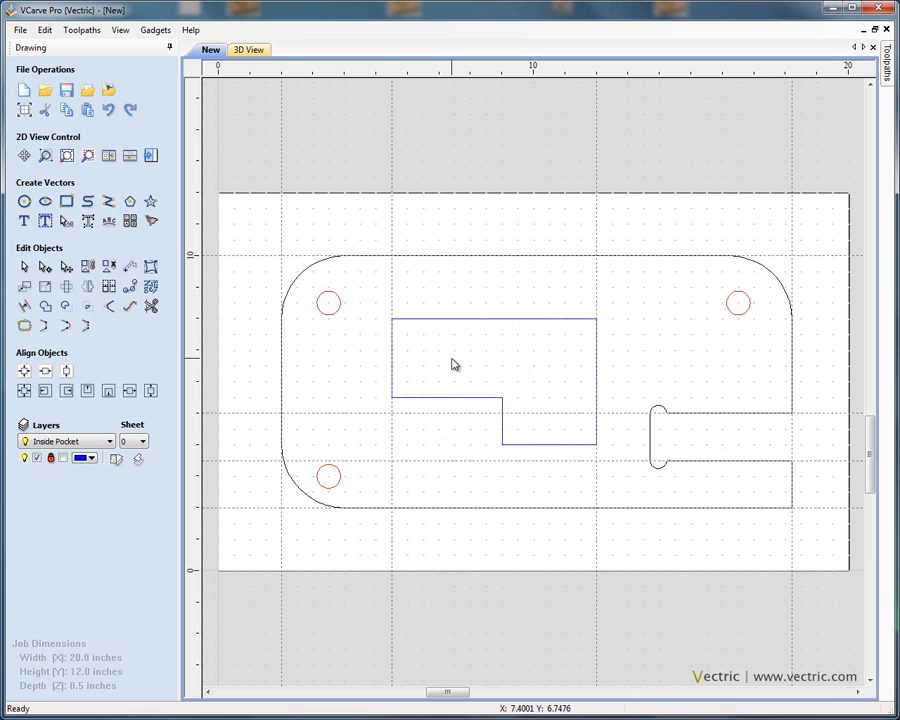
# Check the inner shape's layer assignment, and review the layer contents by toggling the visibility of Inside Pocket and Layer 1
pyautogui.click(478, 319)
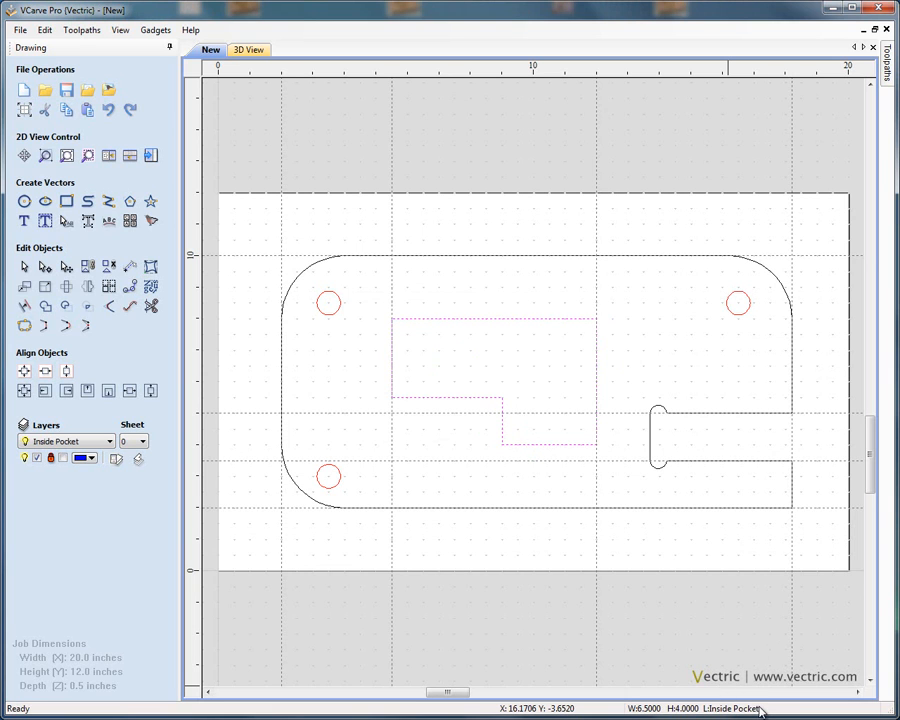
pyautogui.click(116, 459)
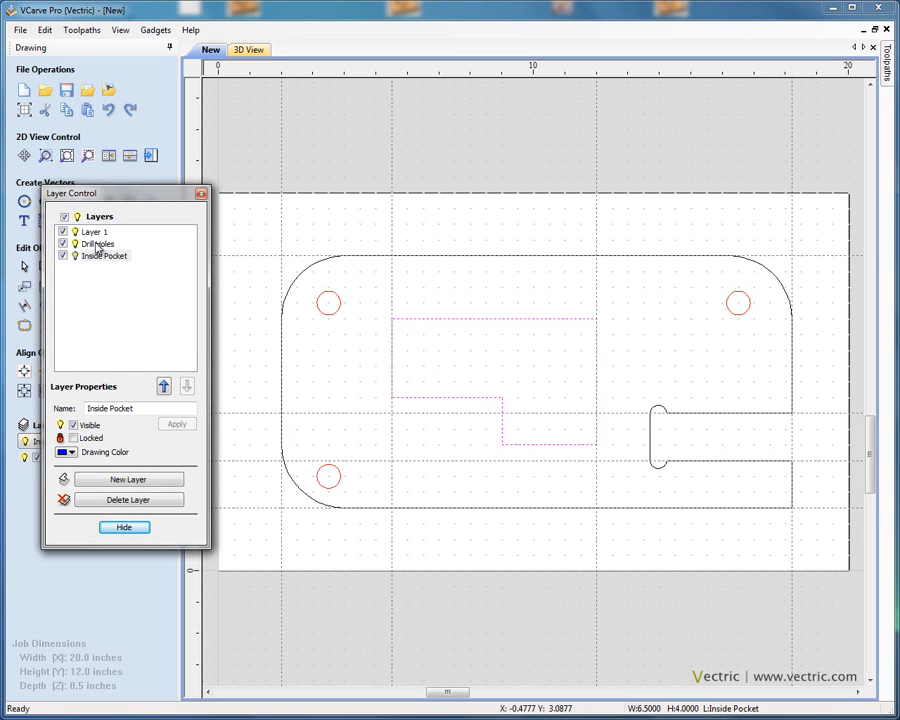
pyautogui.click(63, 256)
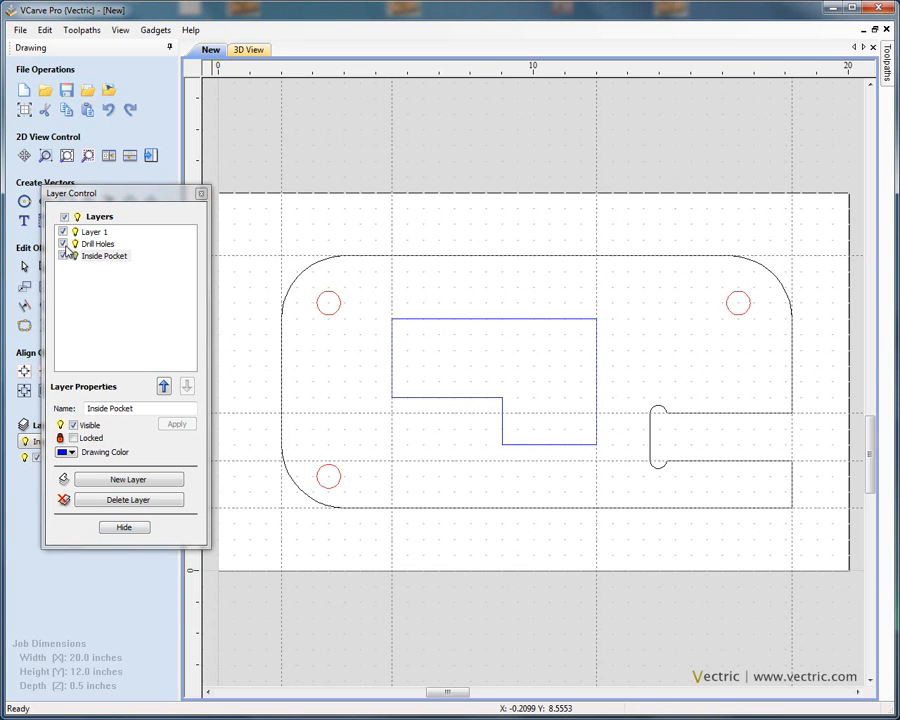
pyautogui.click(63, 232)
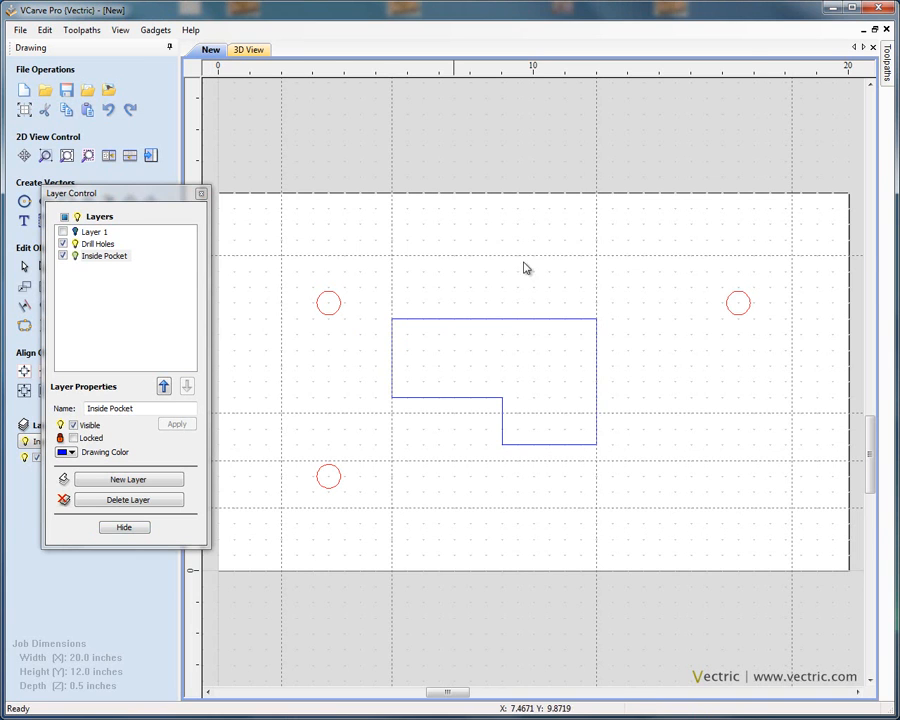
pyautogui.click(63, 232)
# Rename Layer 1 as Outer Profile and apply the new name
pyautogui.click(93, 232)
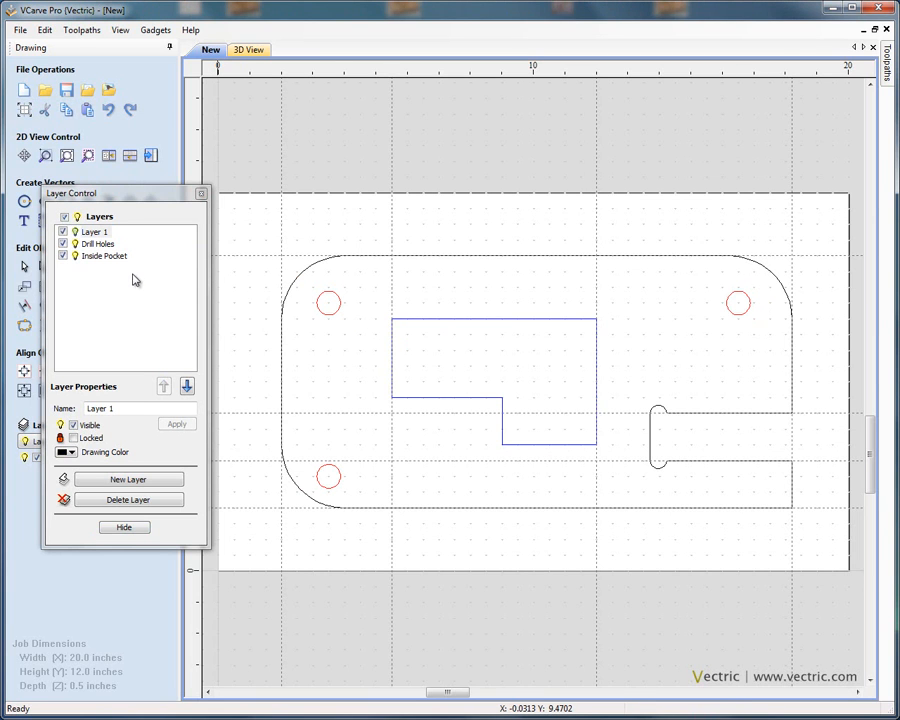
pyautogui.click(141, 408)
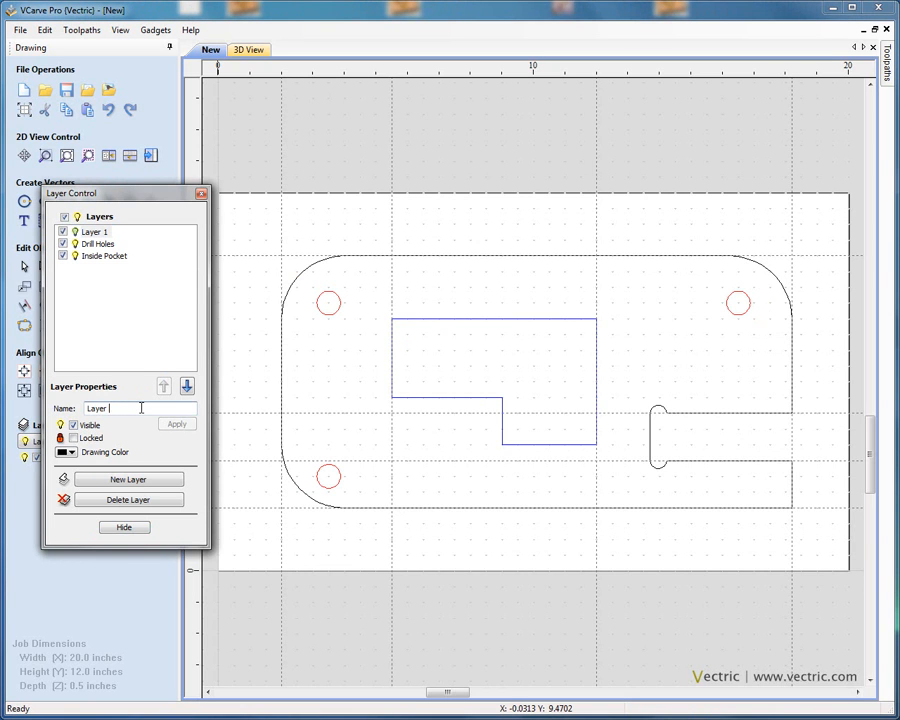
pyautogui.press('BackSpace')
pyautogui.press('BackSpace')
pyautogui.press('BackSpace')
pyautogui.press('BackSpace')
pyautogui.write('Outer Profile')
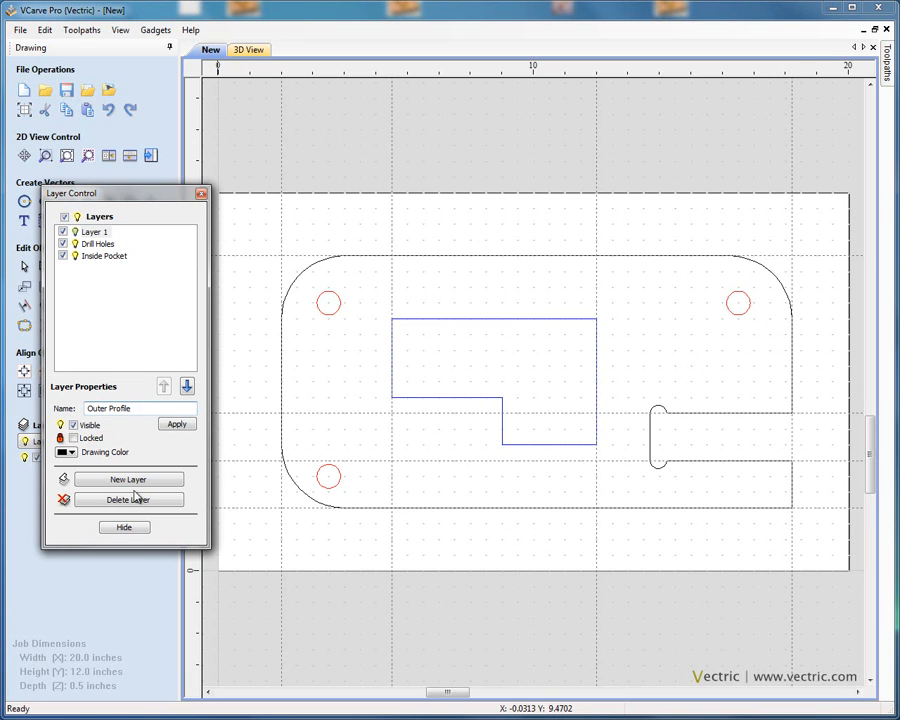
pyautogui.click(178, 425)
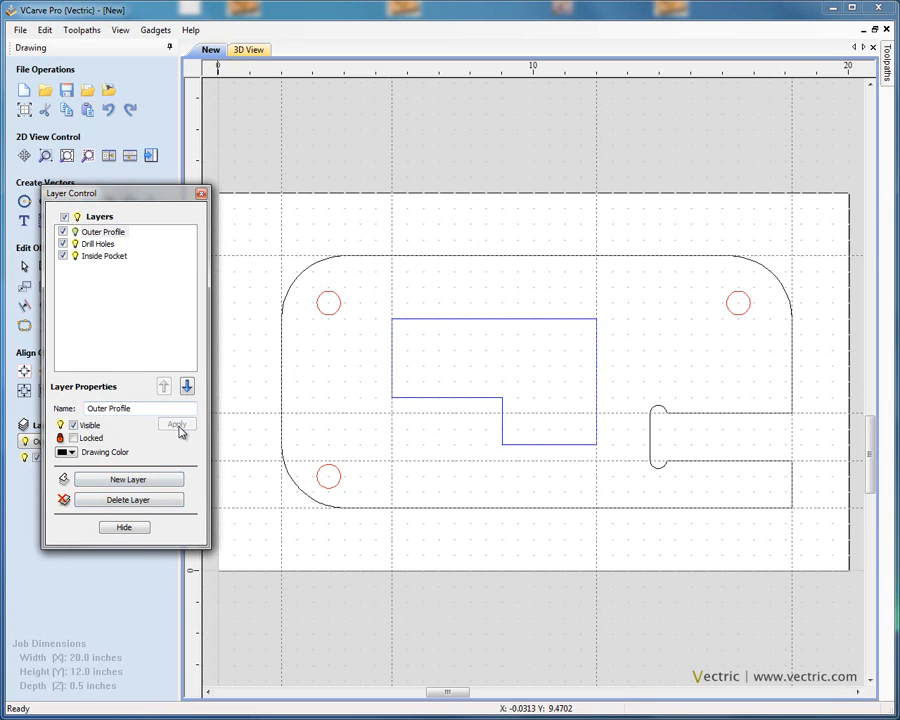
# Reorder the layers as Drill Holes, Inside Pocket, Outer Profile, and make Outer Profile the current layer
pyautogui.click(99, 244)
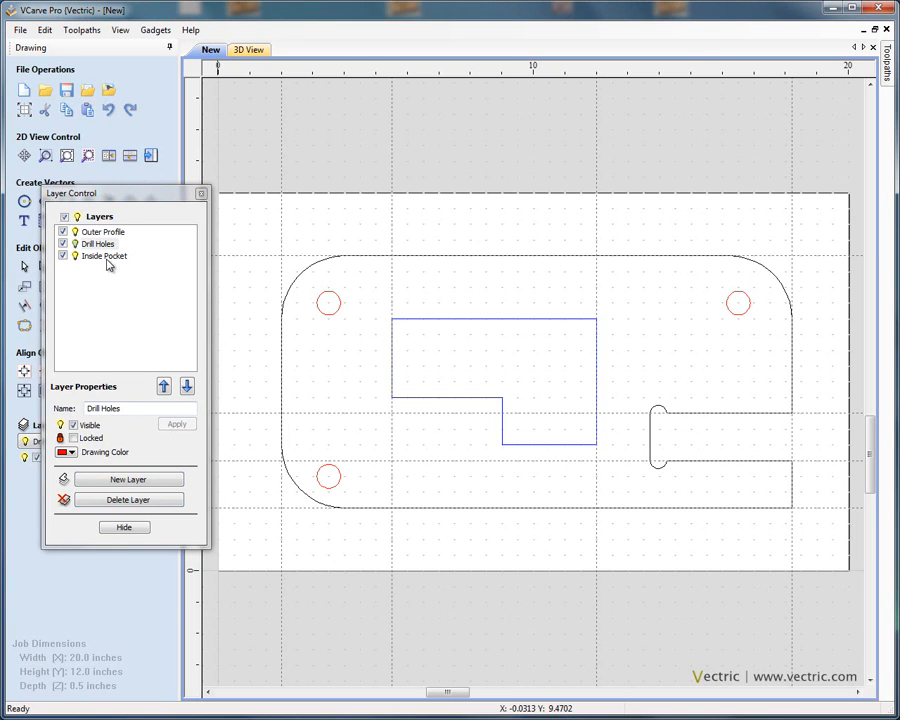
pyautogui.click(104, 256)
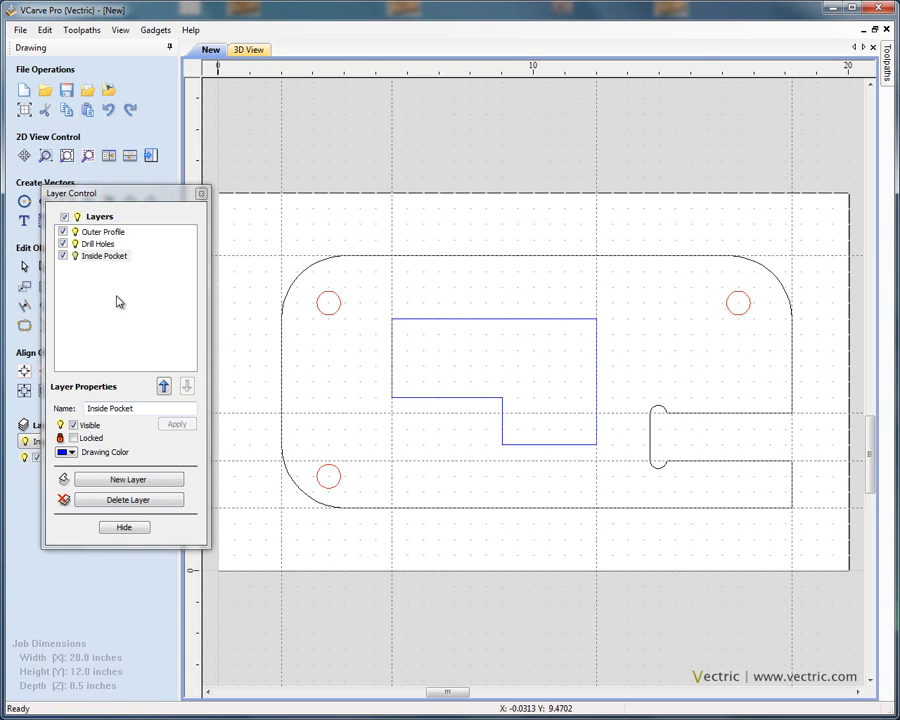
pyautogui.click(102, 248)
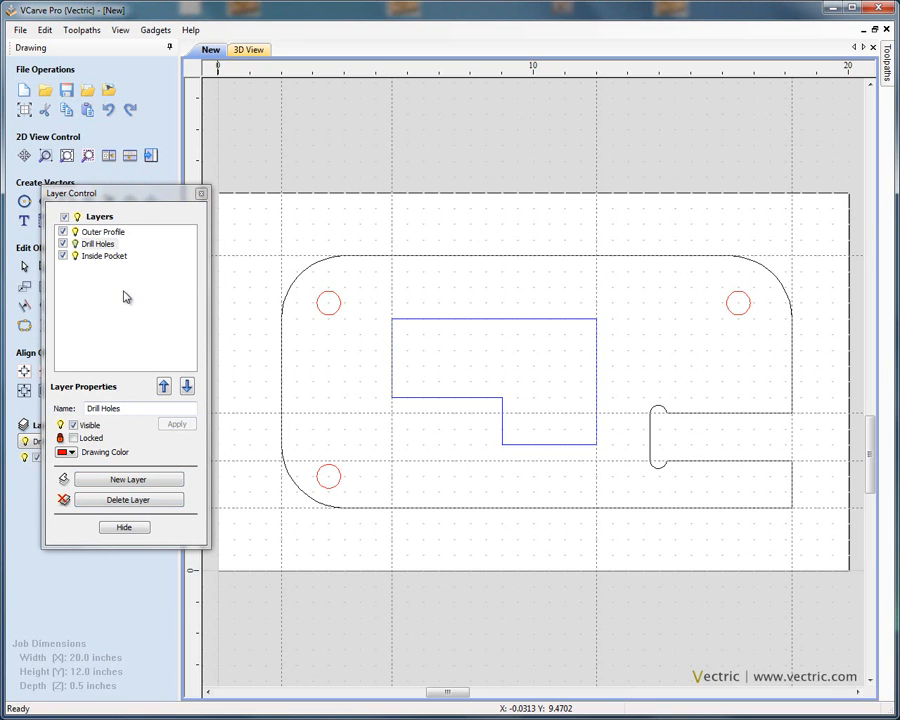
pyautogui.click(164, 387)
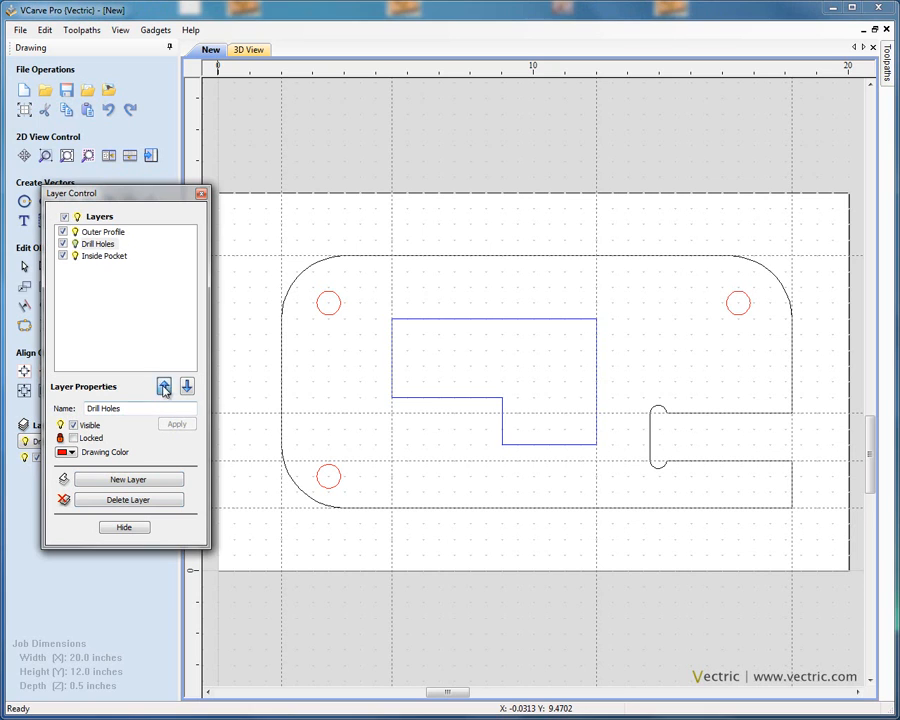
pyautogui.click(104, 244)
pyautogui.click(108, 257)
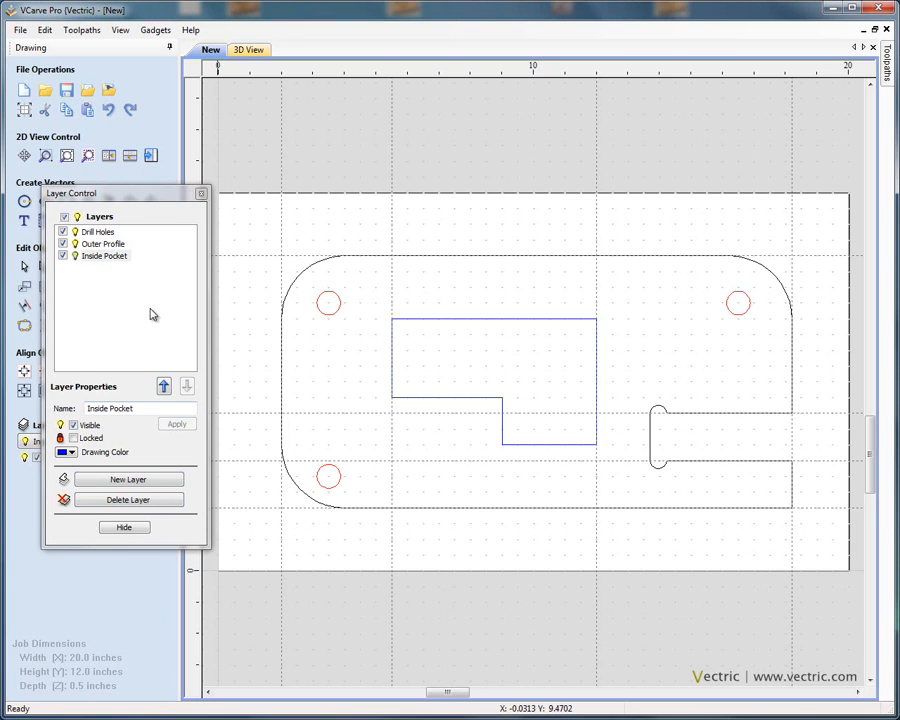
pyautogui.click(164, 387)
pyautogui.click(100, 256)
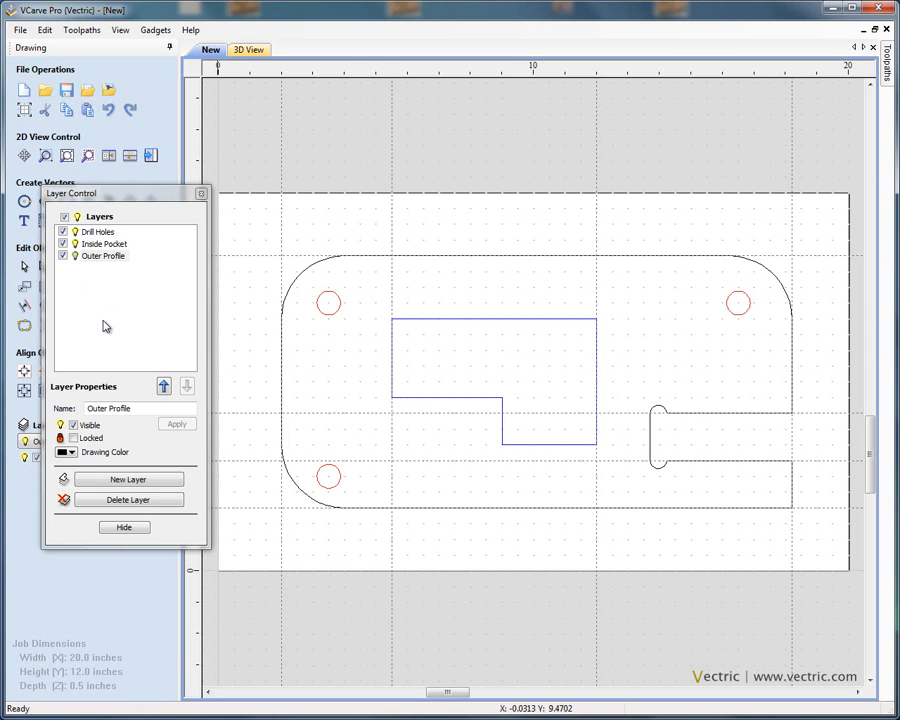
# Make Inside Pocket the current layer and lock it, closing the layer manager and deselecting the inner shape
pyautogui.moveTo(151, 195); pyautogui.dragTo(128, 139)
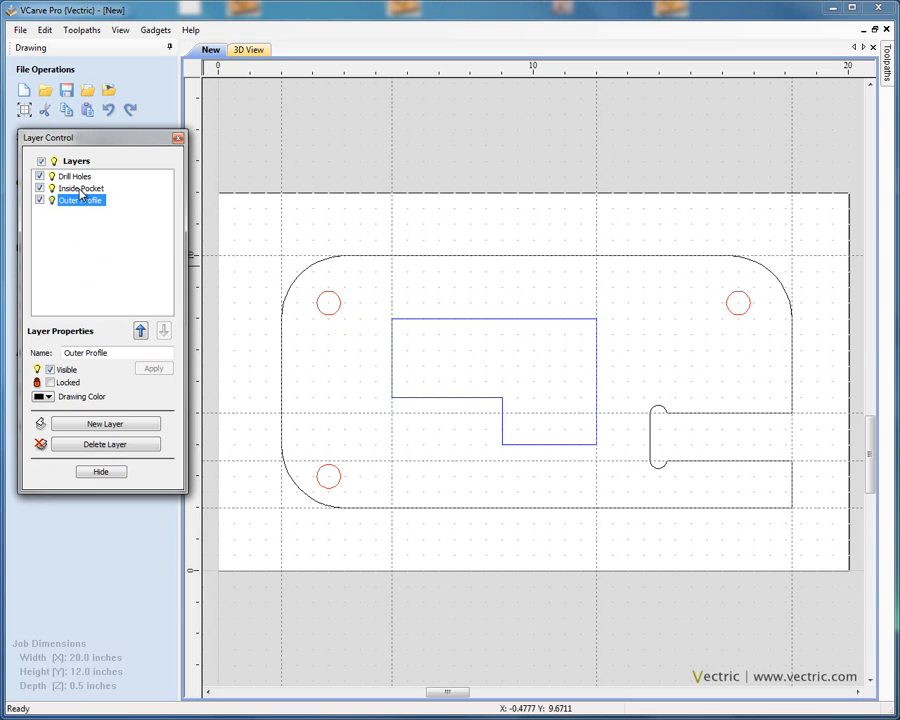
pyautogui.click(483, 319)
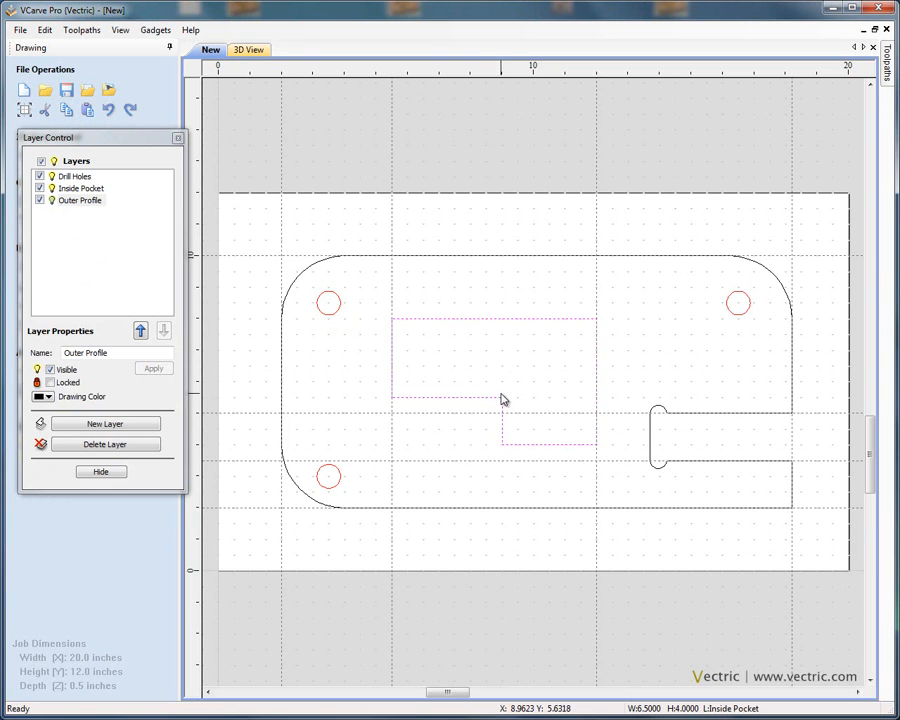
pyautogui.moveTo(474, 317); pyautogui.dragTo(517, 371)
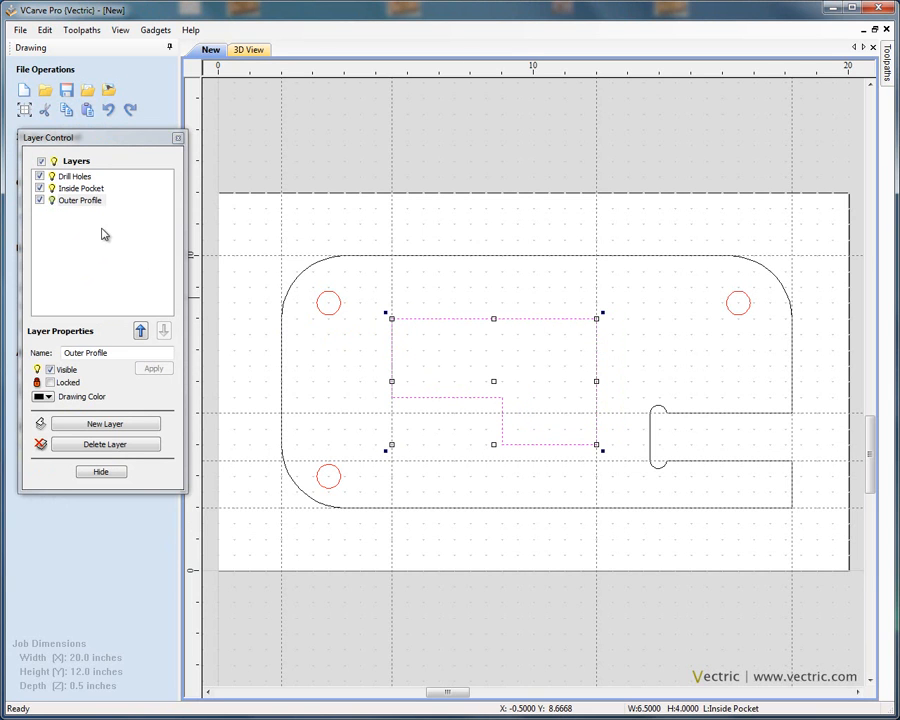
pyautogui.click(85, 189)
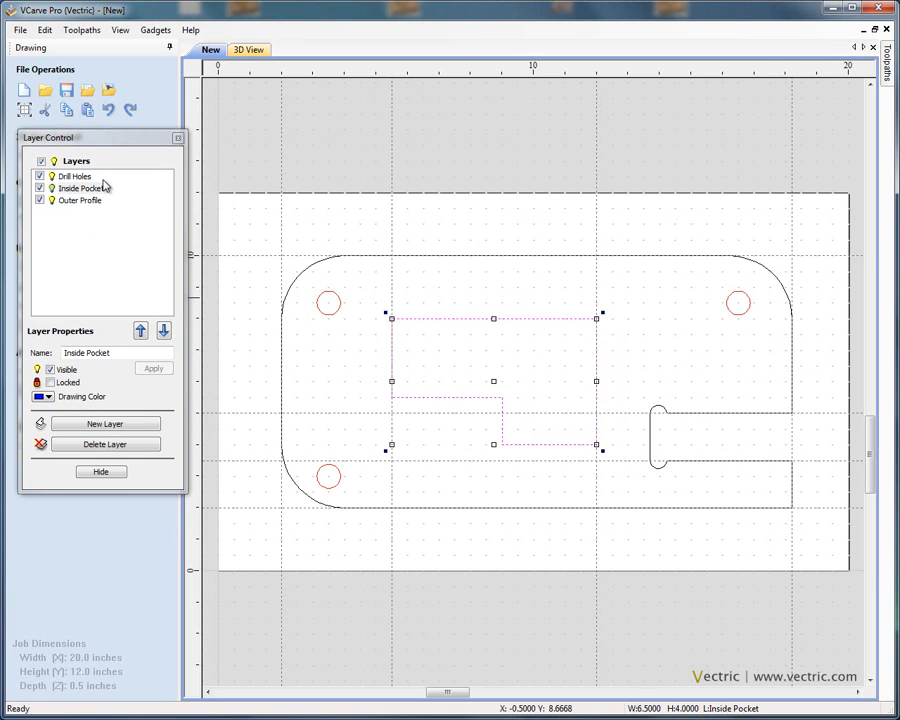
pyautogui.moveTo(108, 145); pyautogui.dragTo(219, 129)
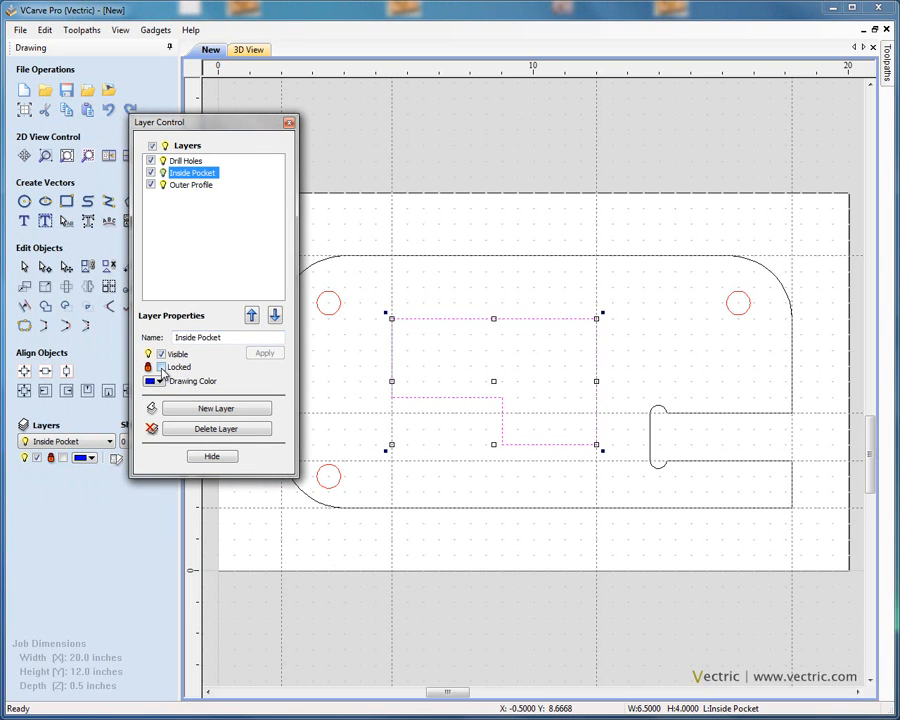
pyautogui.click(161, 367)
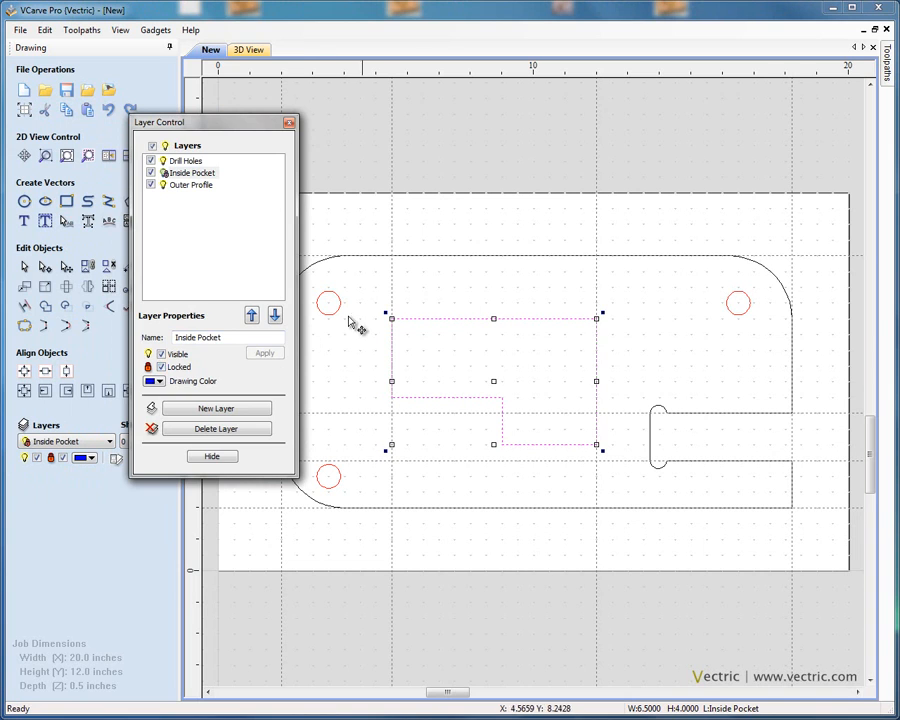
pyautogui.click(231, 456)
pyautogui.click(671, 337)
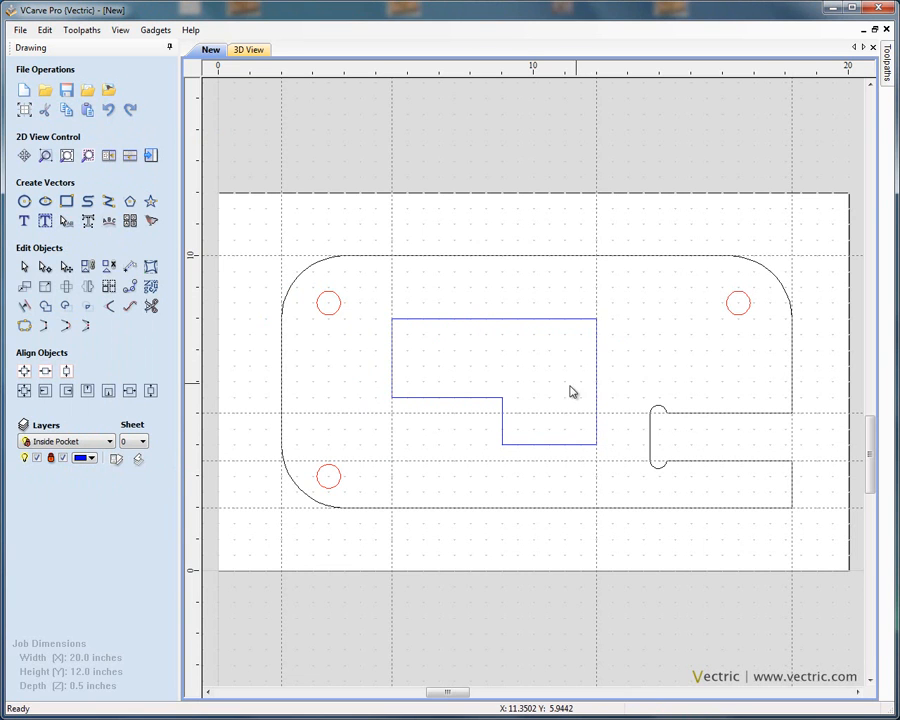
# Try moving the plate's lower-left hole circle to the right, undo the move and deselect the circle
pyautogui.click(336, 485)
pyautogui.moveTo(341, 478); pyautogui.dragTo(399, 472)
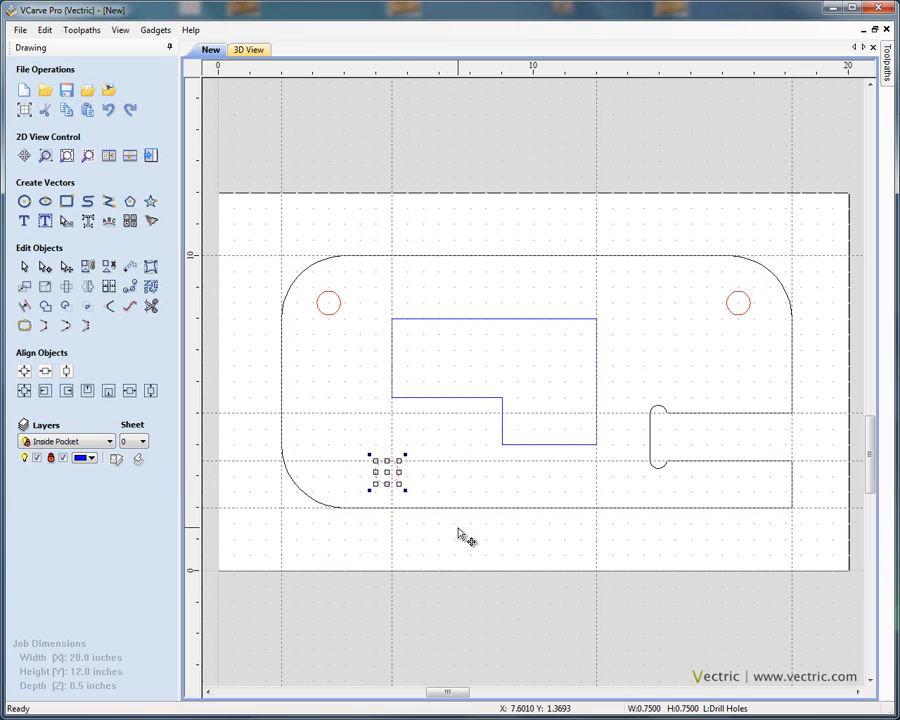
pyautogui.hotkey('ctrl', 'z')
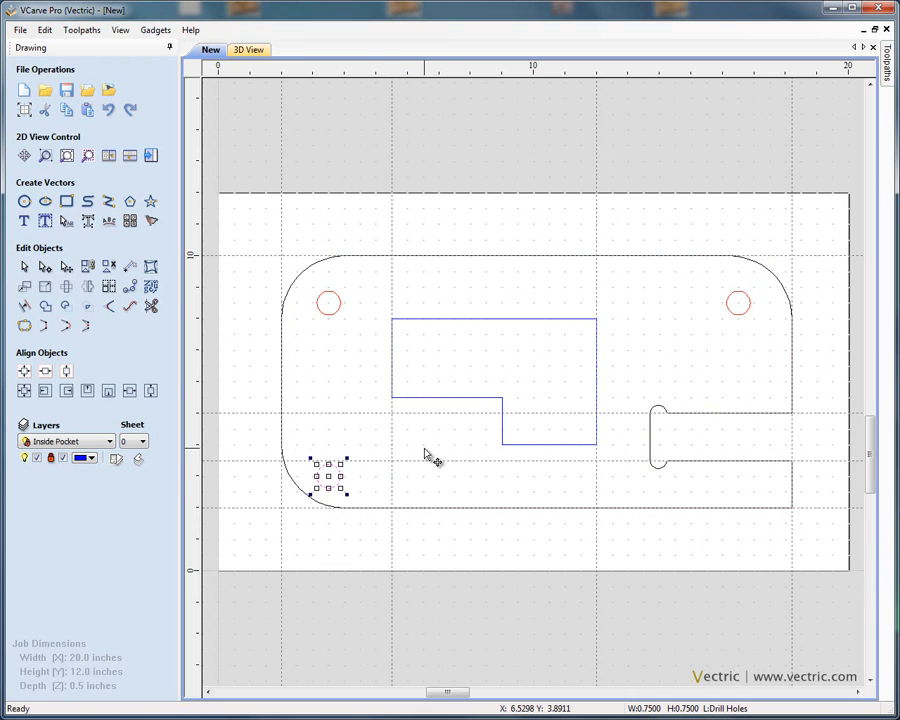
pyautogui.click(366, 310)
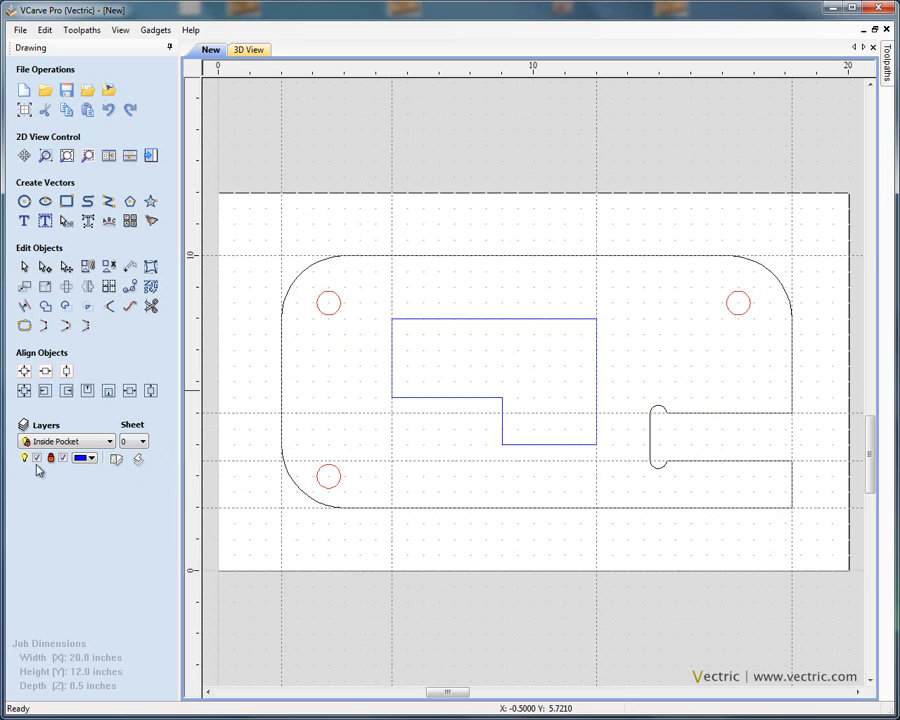
# Make Drill Holes the current layer and lock it, and test whether the outer profile can be selected
pyautogui.click(110, 441)
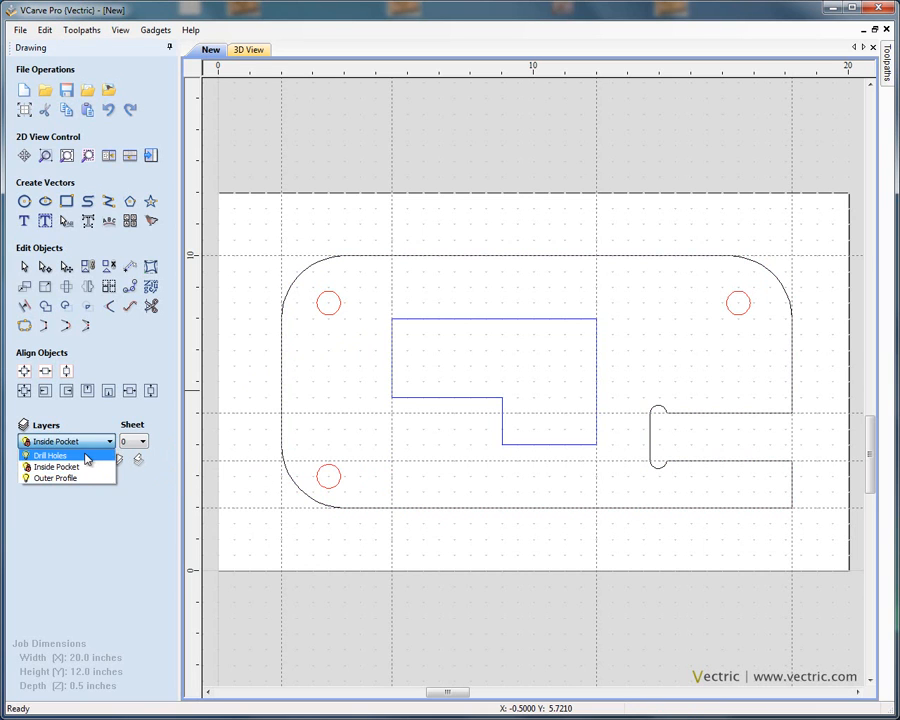
pyautogui.click(50, 453)
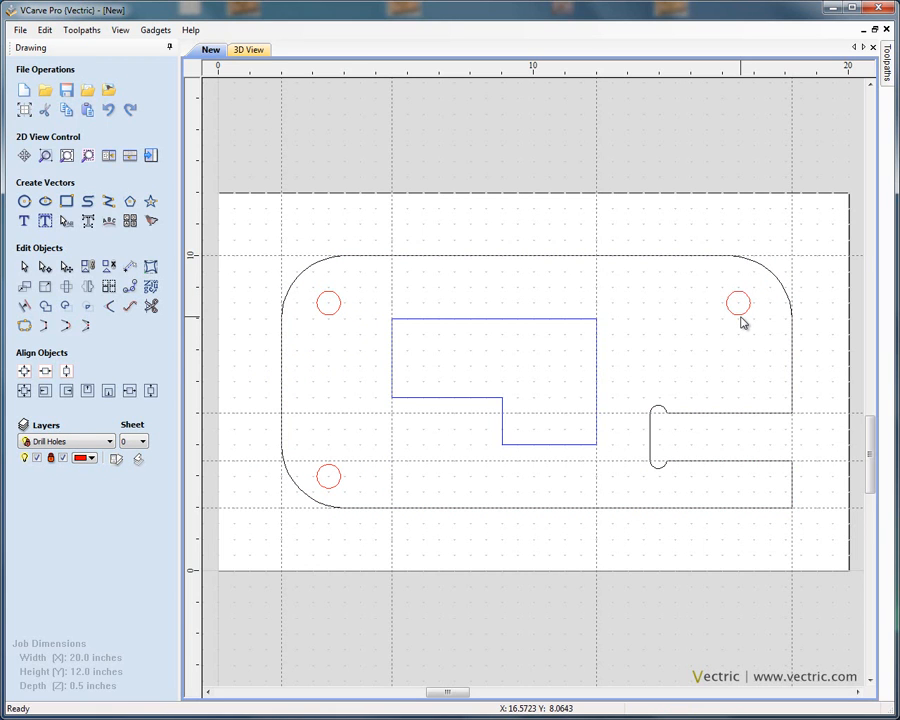
pyautogui.click(792, 391)
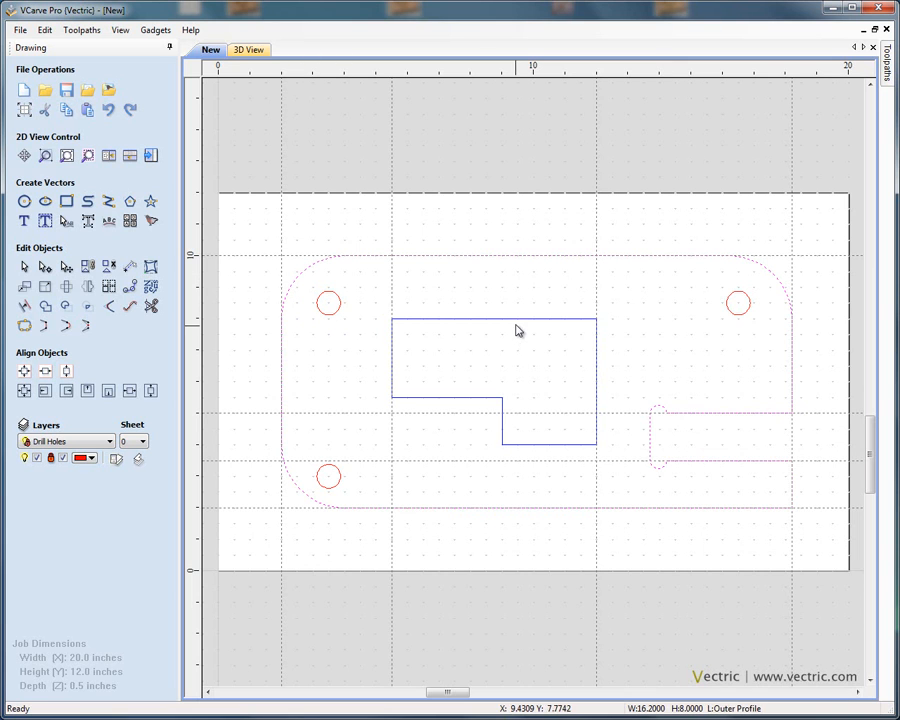
pyautogui.press('Escape')
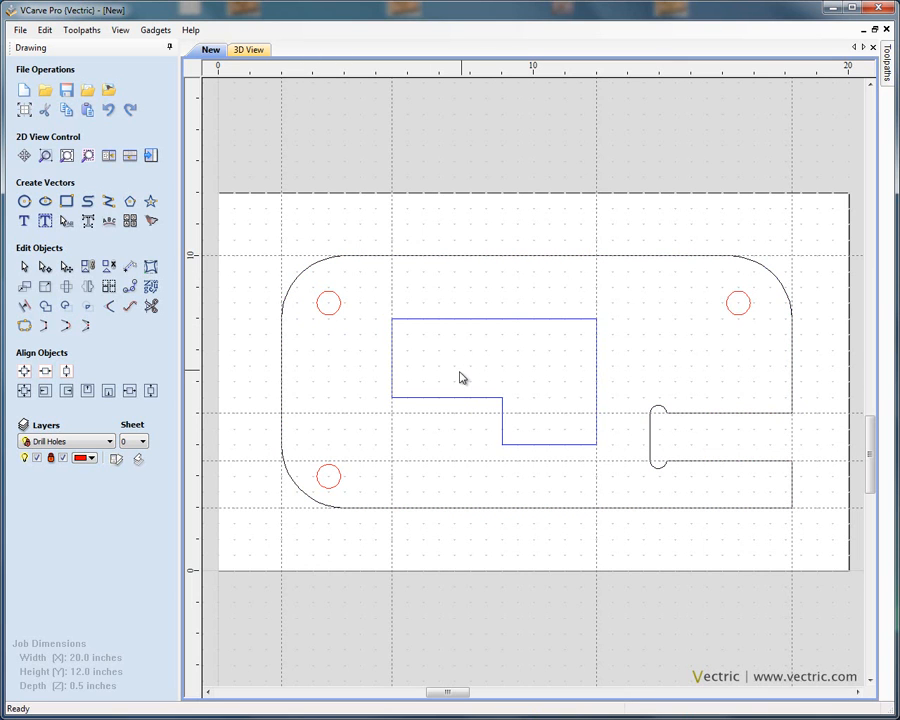
# Unlock the Inside Pocket and Drill Holes layers in the layer manager and close it
pyautogui.click(116, 460)
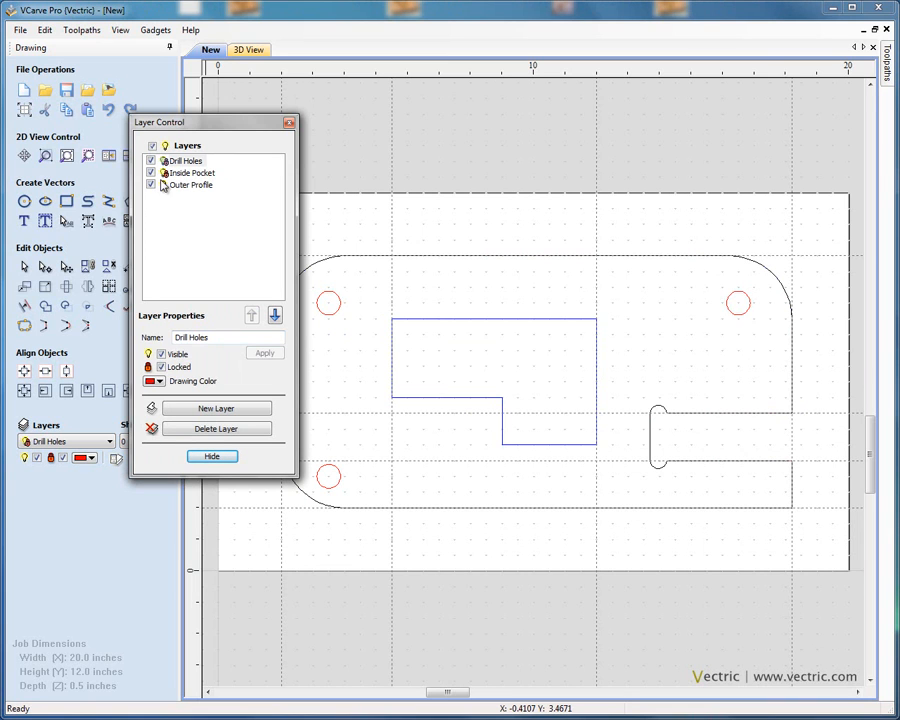
pyautogui.click(198, 175)
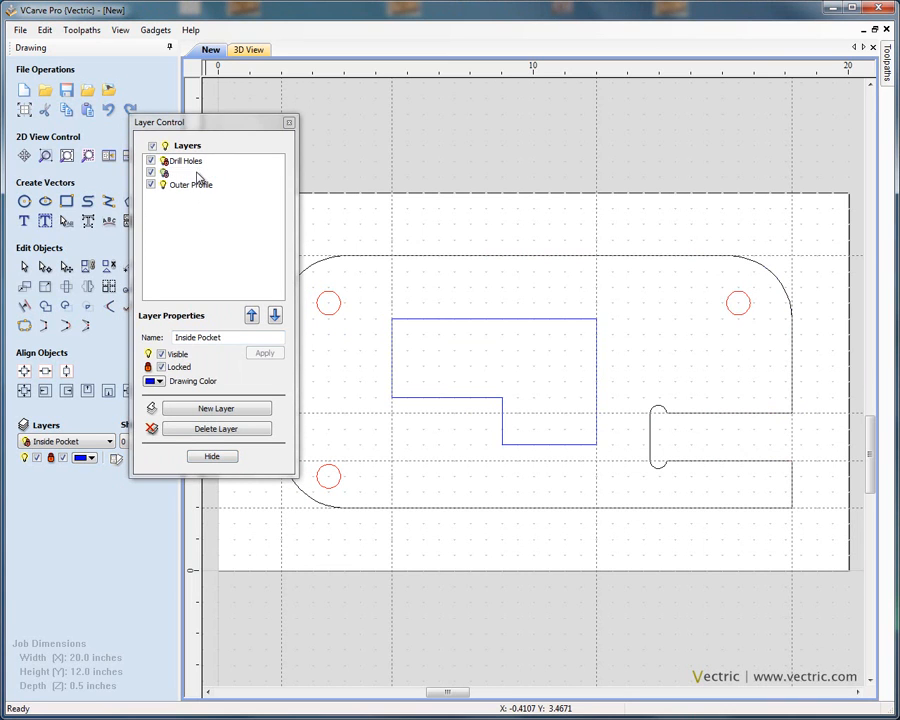
pyautogui.click(166, 370)
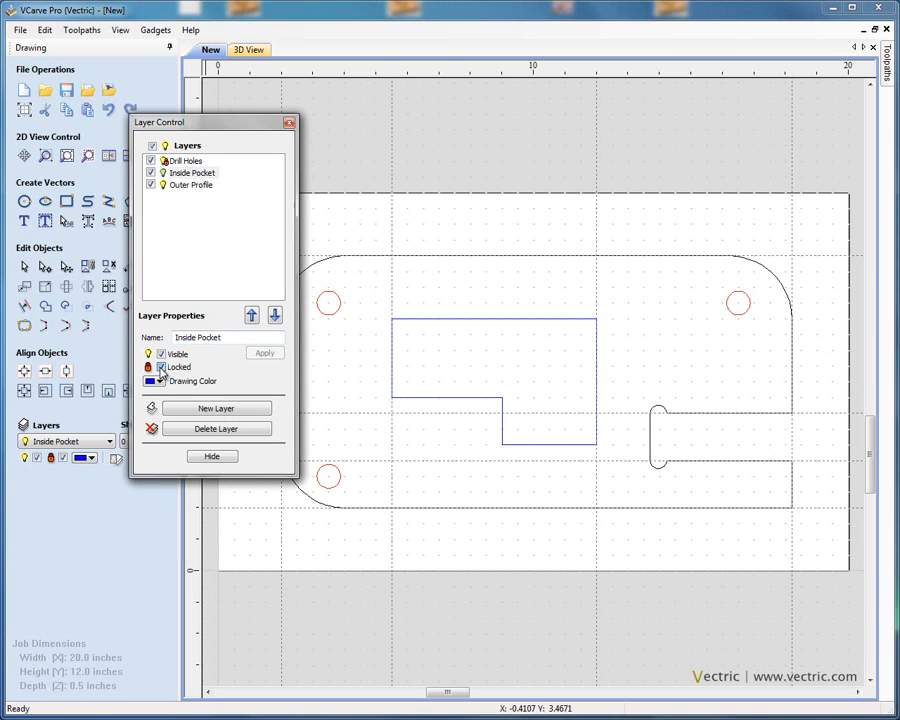
pyautogui.click(190, 165)
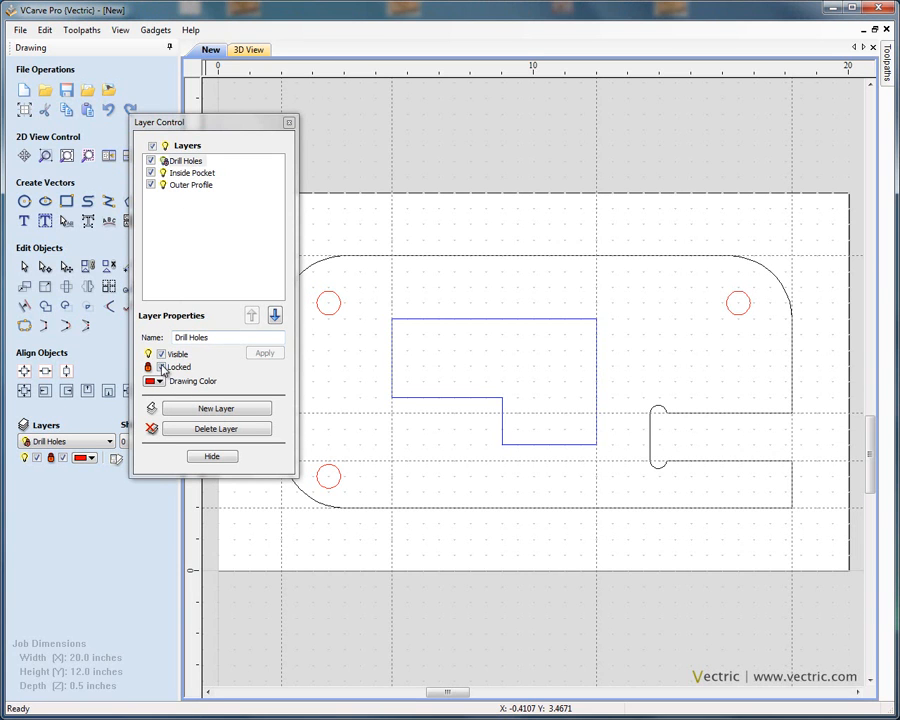
pyautogui.click(162, 368)
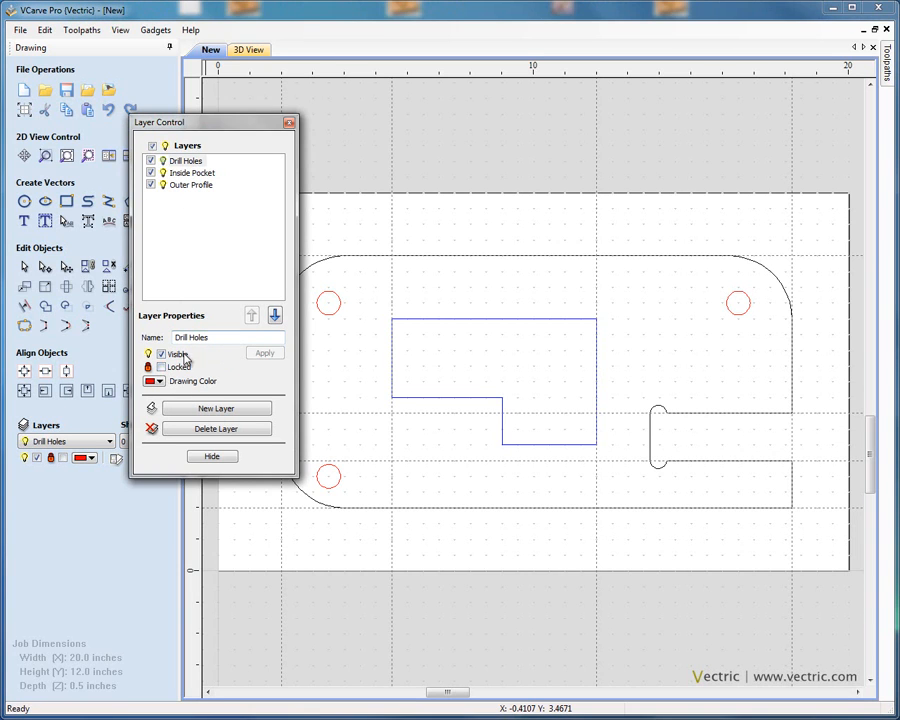
pyautogui.click(211, 457)
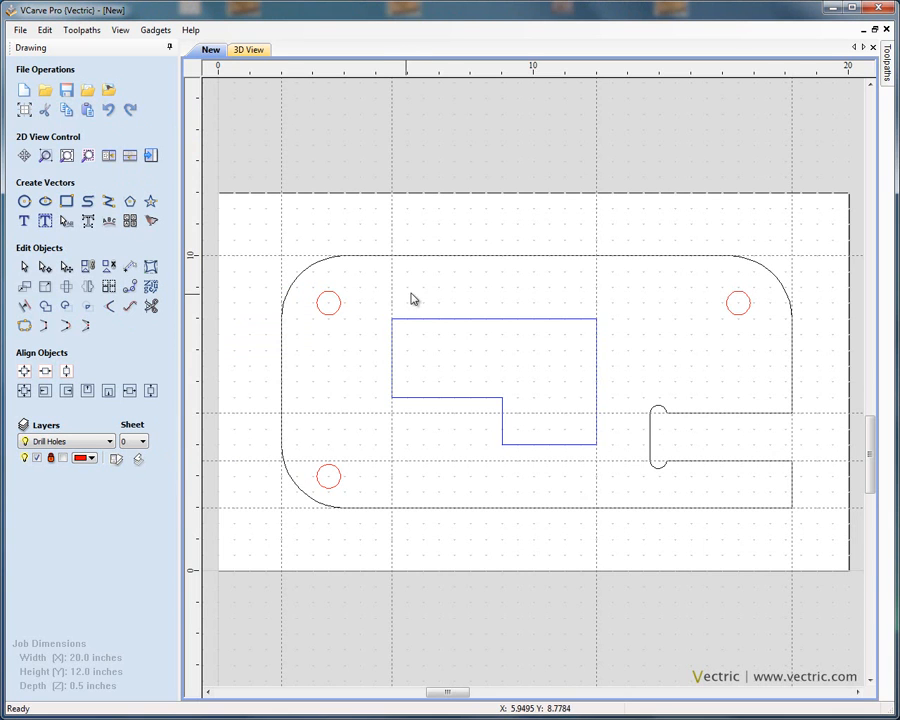
# Test selecting the inner pocket shape and the plate's two left hole circles, and clear the selection
pyautogui.click(431, 318)
pyautogui.click(339, 306)
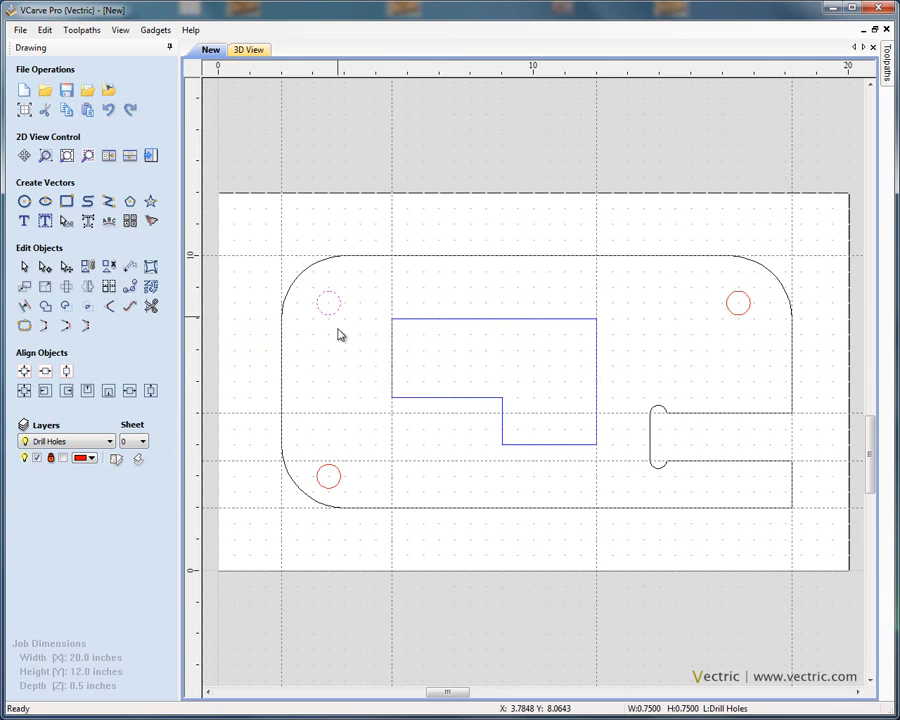
pyautogui.click(341, 484)
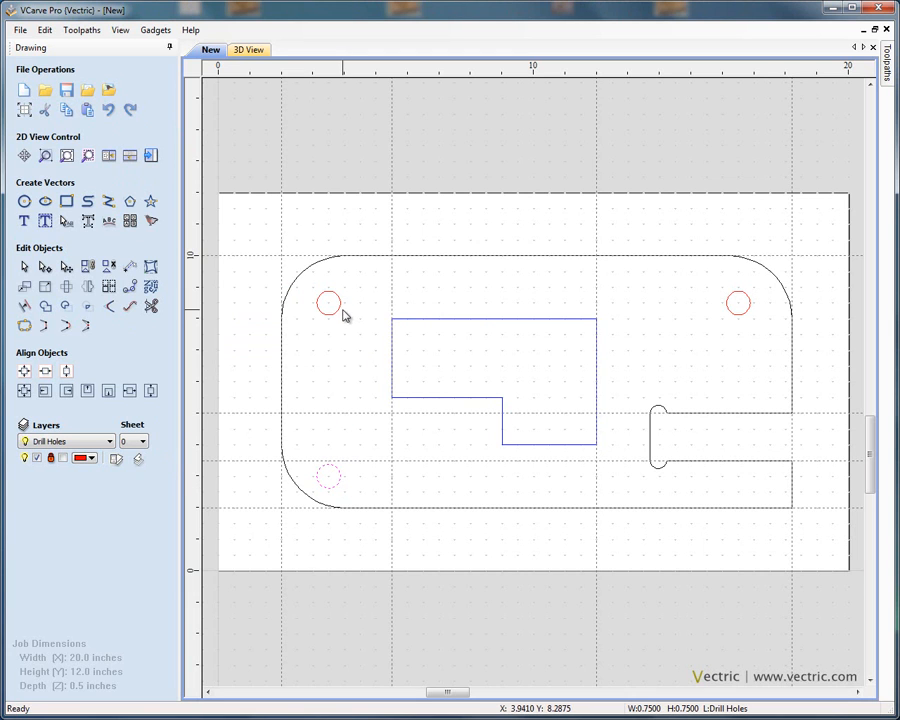
pyautogui.click(341, 402)
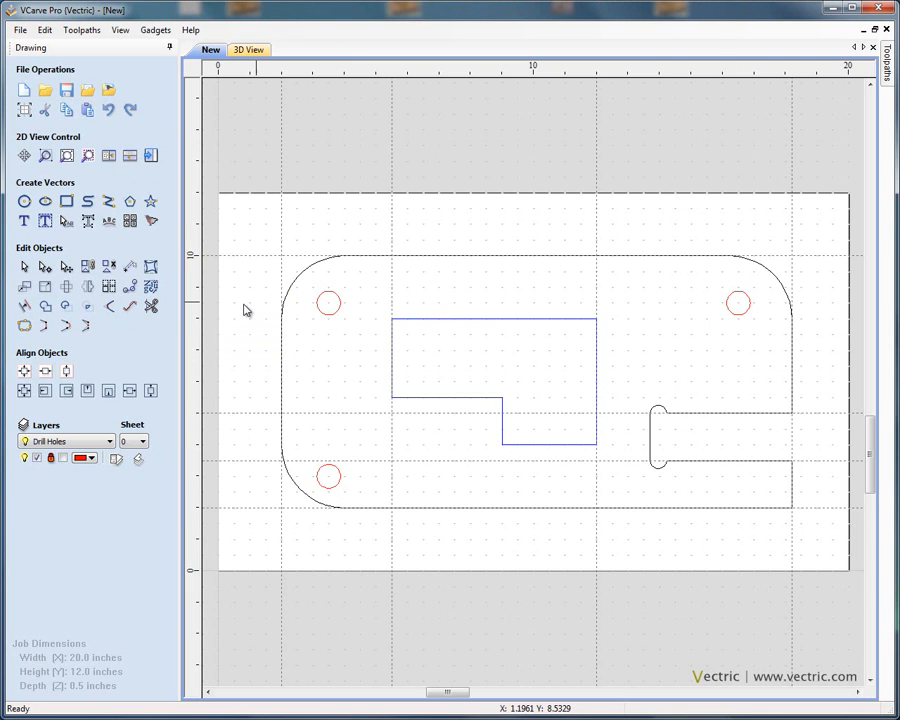
# Hide all layers except Drill Holes, and try box-selecting the three hole circles, moving the layer manager aside
pyautogui.click(116, 459)
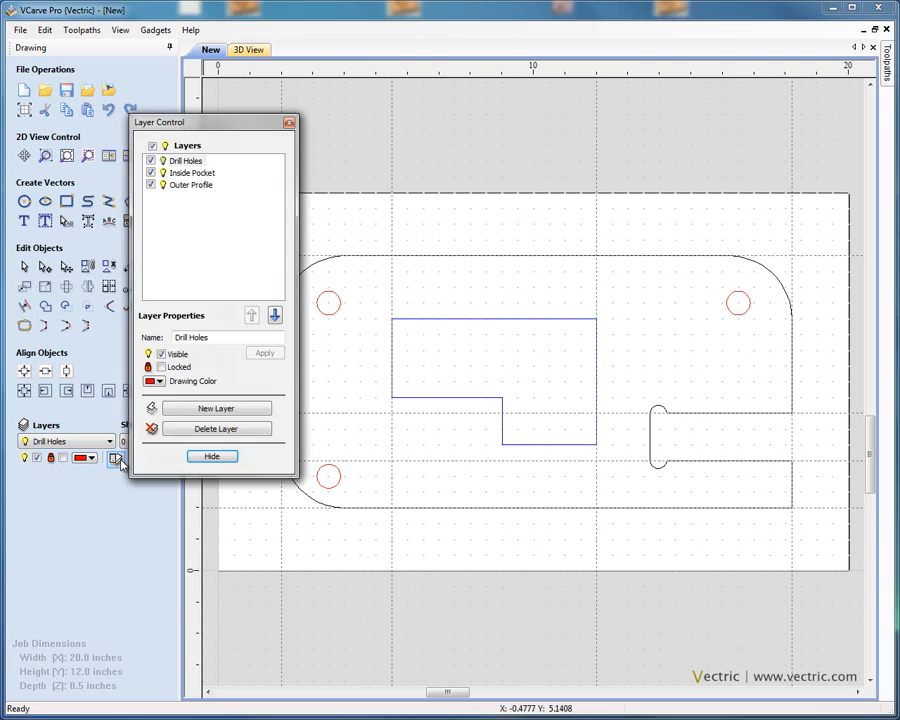
pyautogui.click(152, 146)
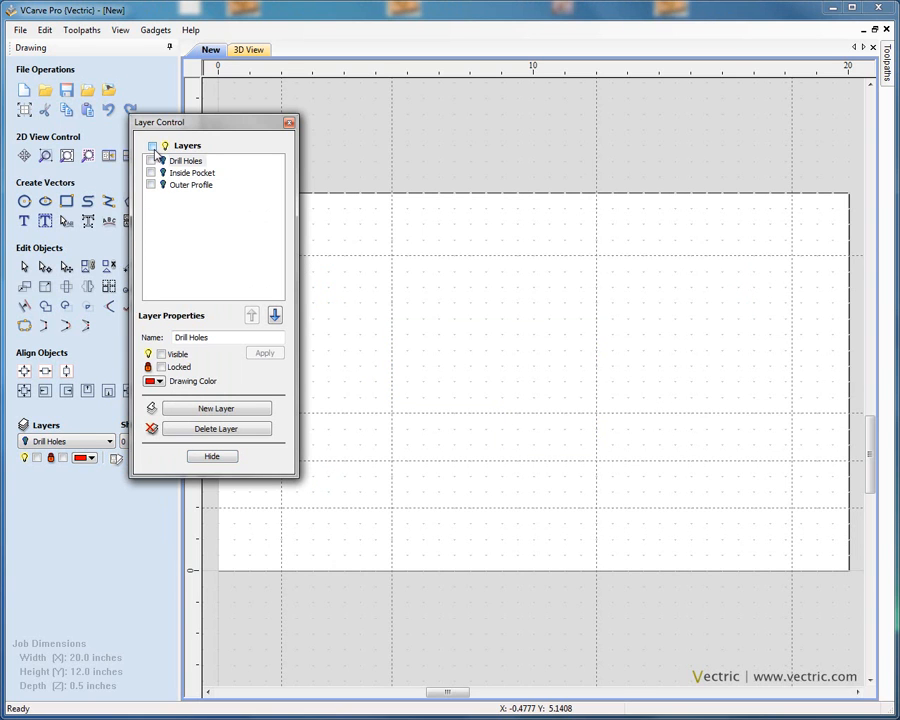
pyautogui.click(152, 161)
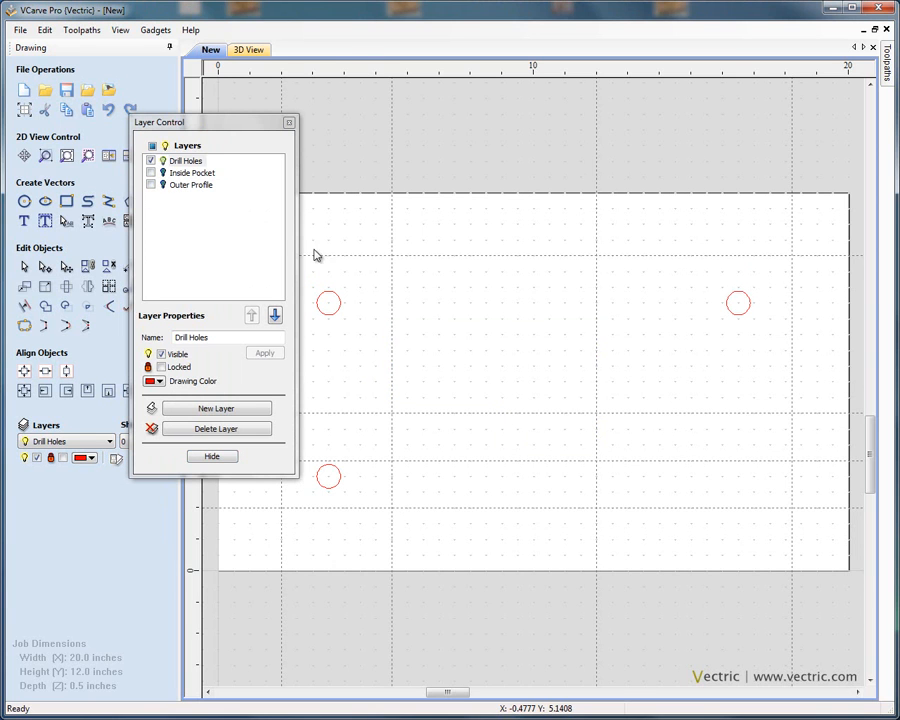
pyautogui.moveTo(250, 124); pyautogui.dragTo(185, 133)
pyautogui.moveTo(254, 222); pyautogui.dragTo(806, 558)
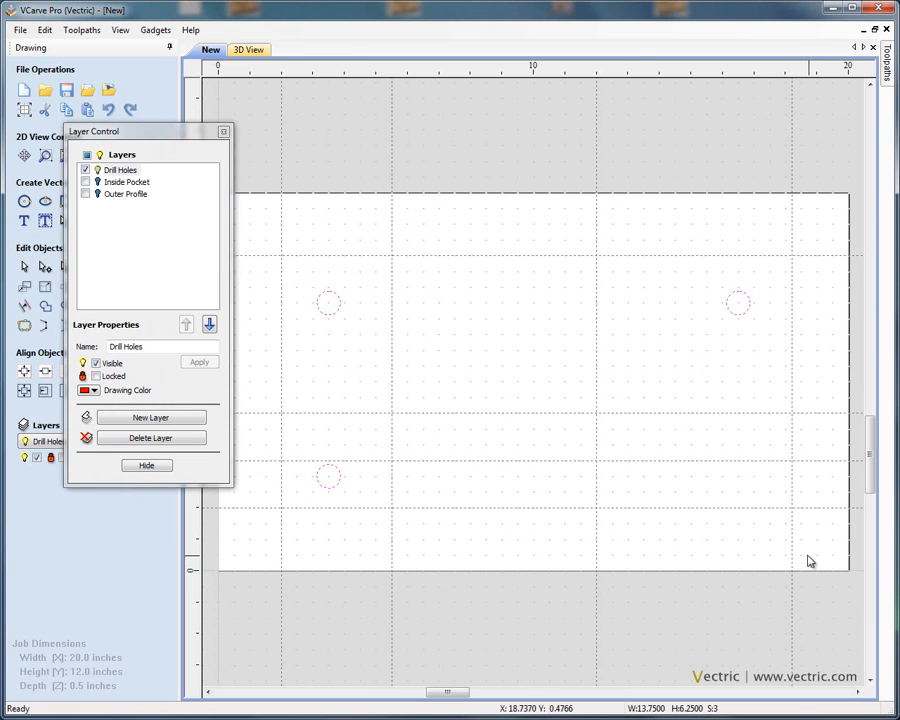
pyautogui.click(461, 418)
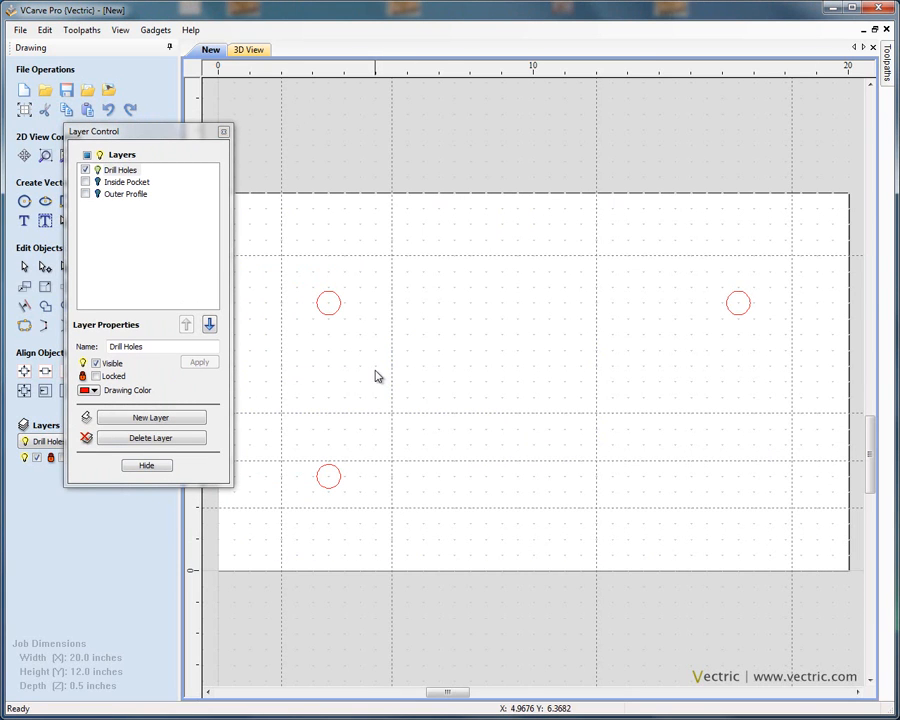
# Show the Inside Pocket and Outer Profile layers again, with Inside Pocket current, and close the layer manager
pyautogui.click(115, 183)
pyautogui.click(85, 182)
pyautogui.click(85, 194)
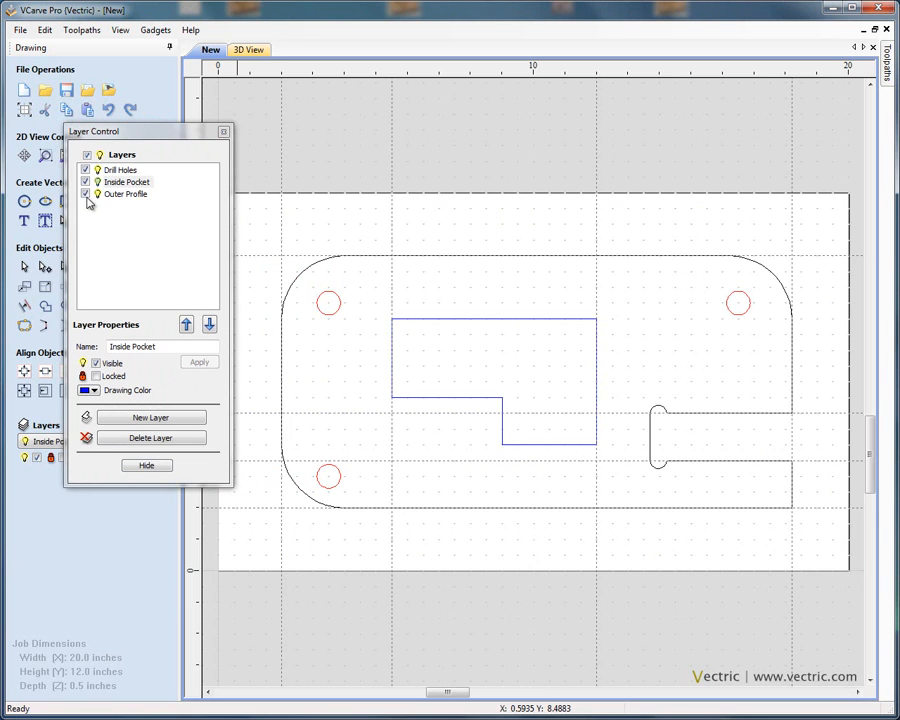
pyautogui.click(157, 467)
# Group the three hole circles while Inside Pocket is the current layer and clear the selection
pyautogui.click(336, 314)
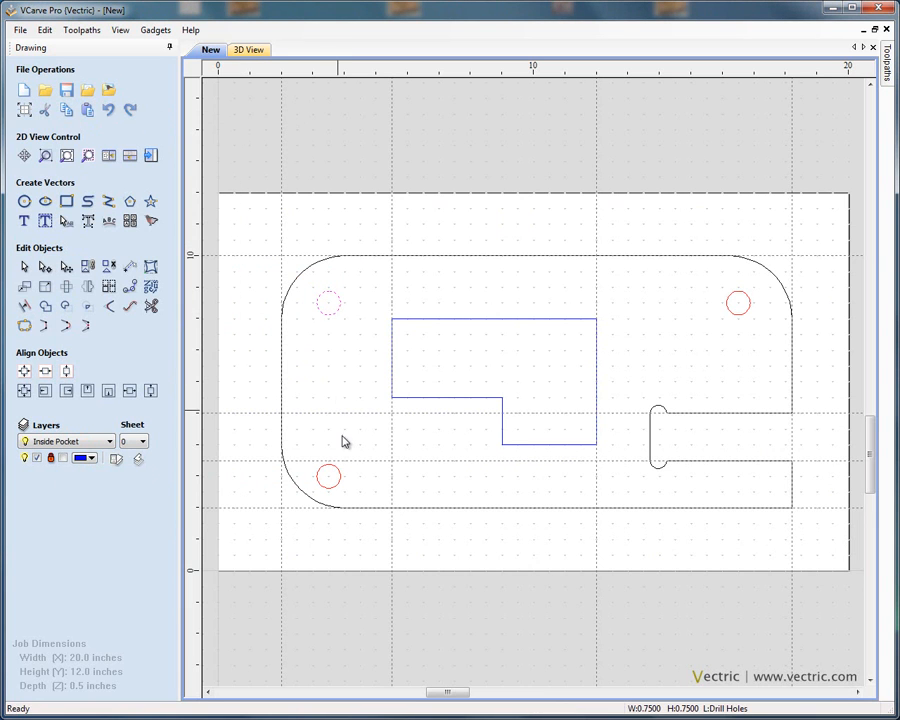
pyautogui.keyDown('shift'); pyautogui.click(338, 478); pyautogui.keyUp('shift')
pyautogui.keyDown('shift'); pyautogui.click(742, 313); pyautogui.keyUp('shift')
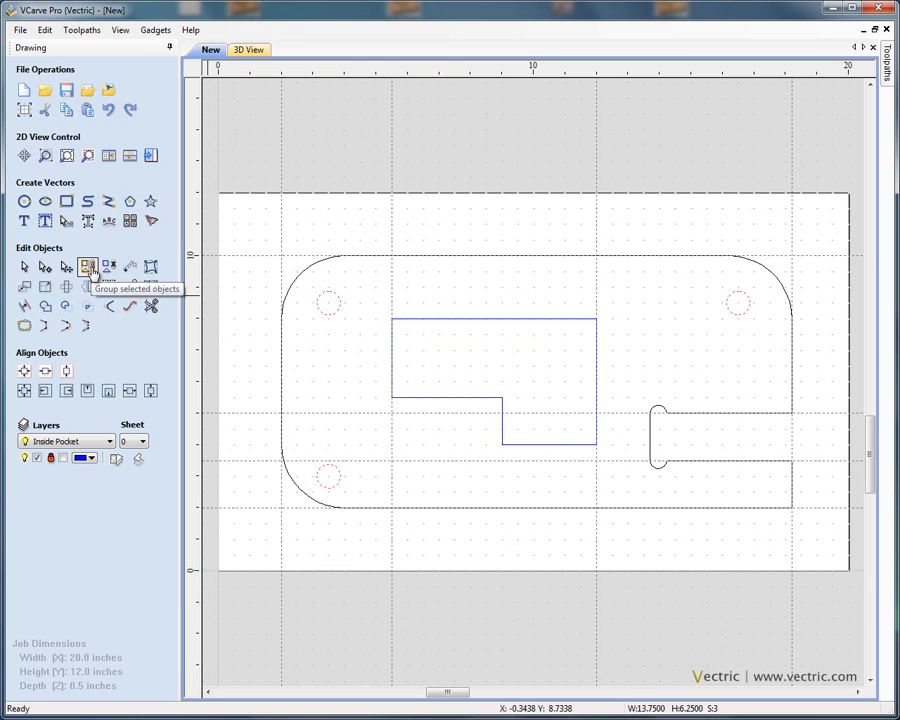
pyautogui.click(88, 267)
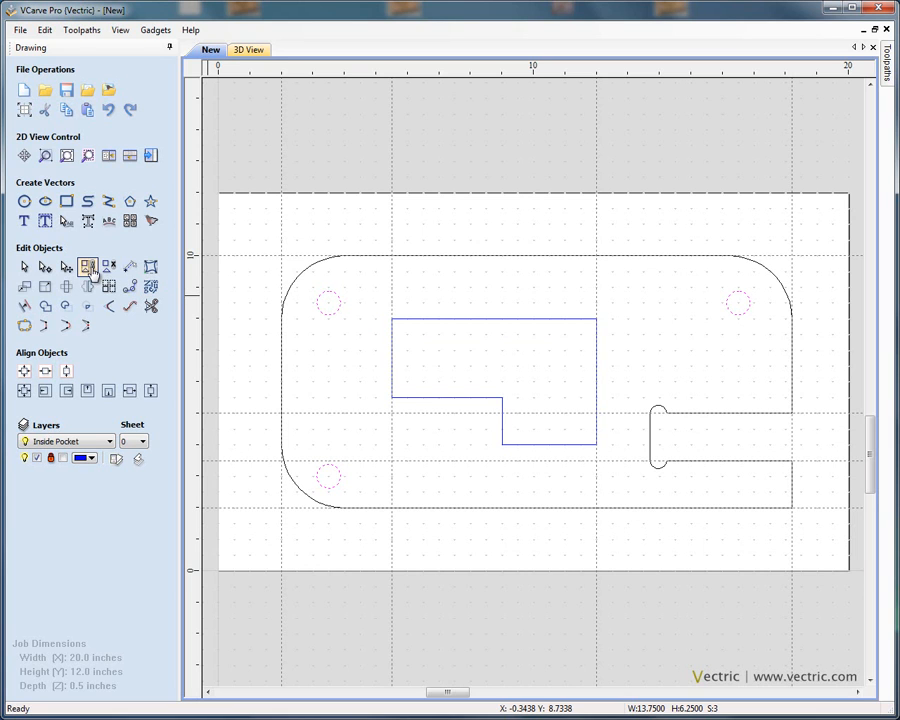
pyautogui.click(365, 300)
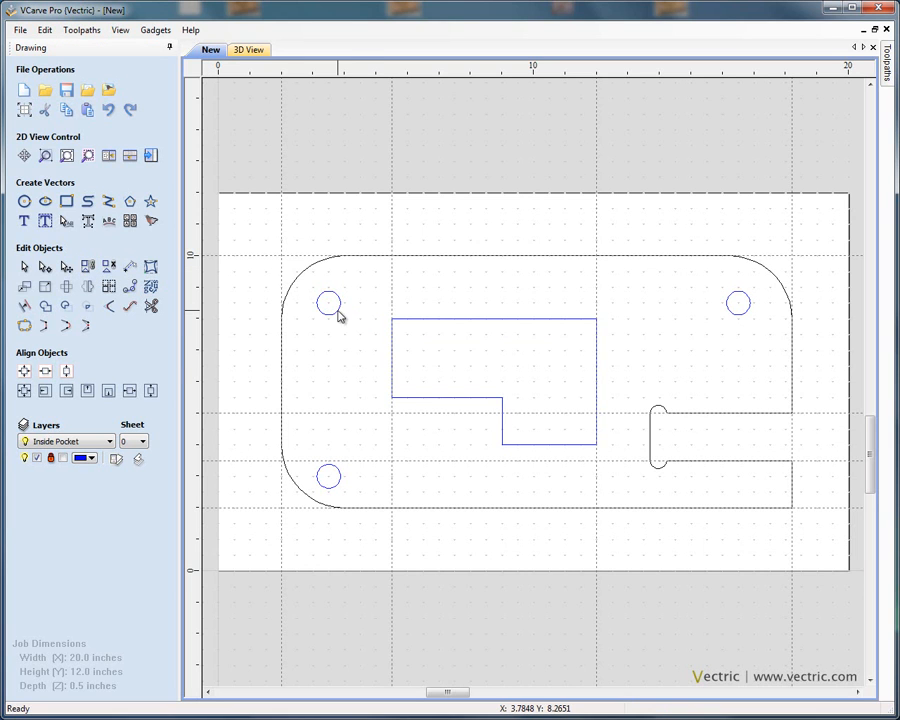
# Select the hole group to check which layer it is on, and undo the grouping
pyautogui.click(337, 312)
pyautogui.click(350, 373)
pyautogui.click(339, 313)
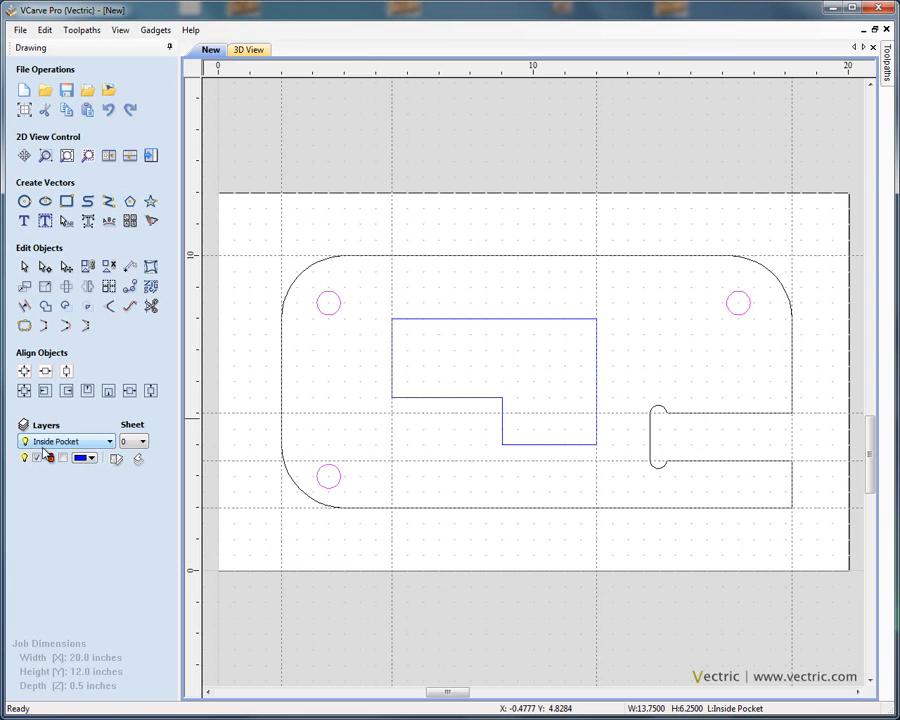
pyautogui.click(110, 443)
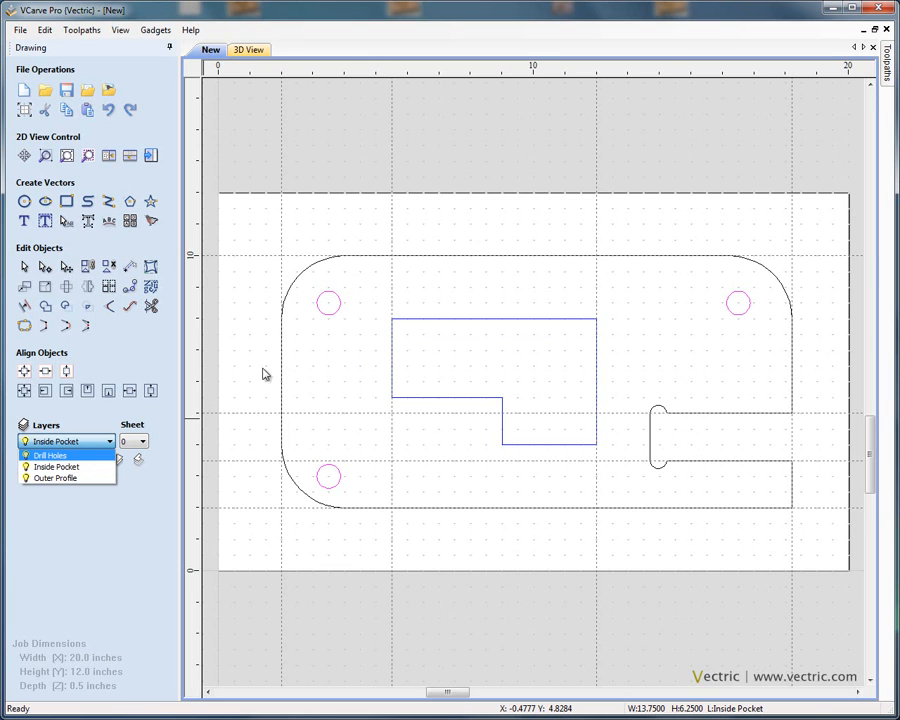
pyautogui.click(311, 358)
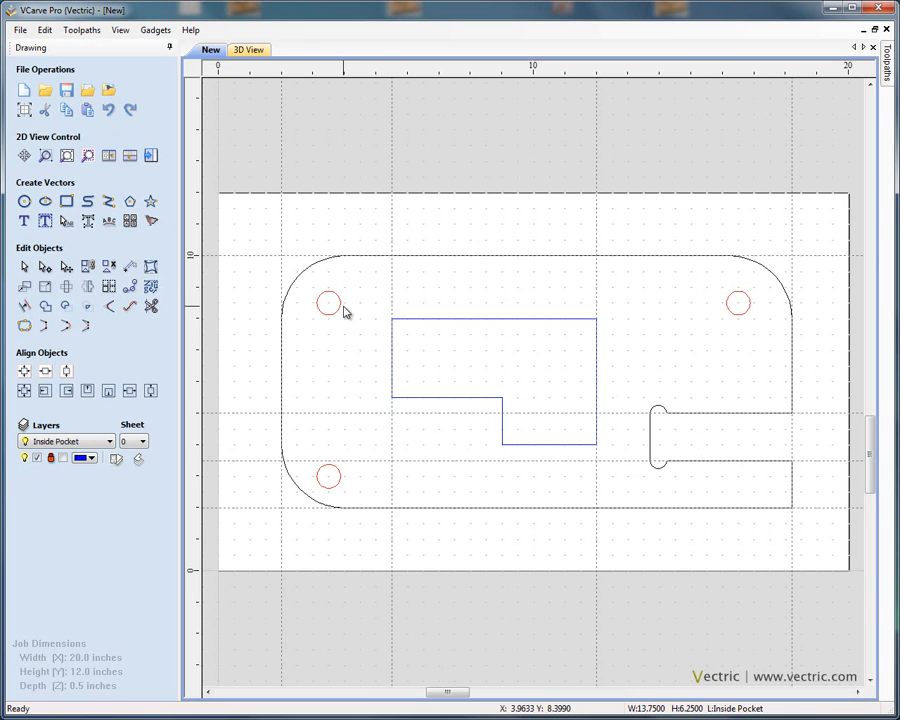
# Make Drill Holes the current layer and group the three hole circles on it
pyautogui.click(114, 461)
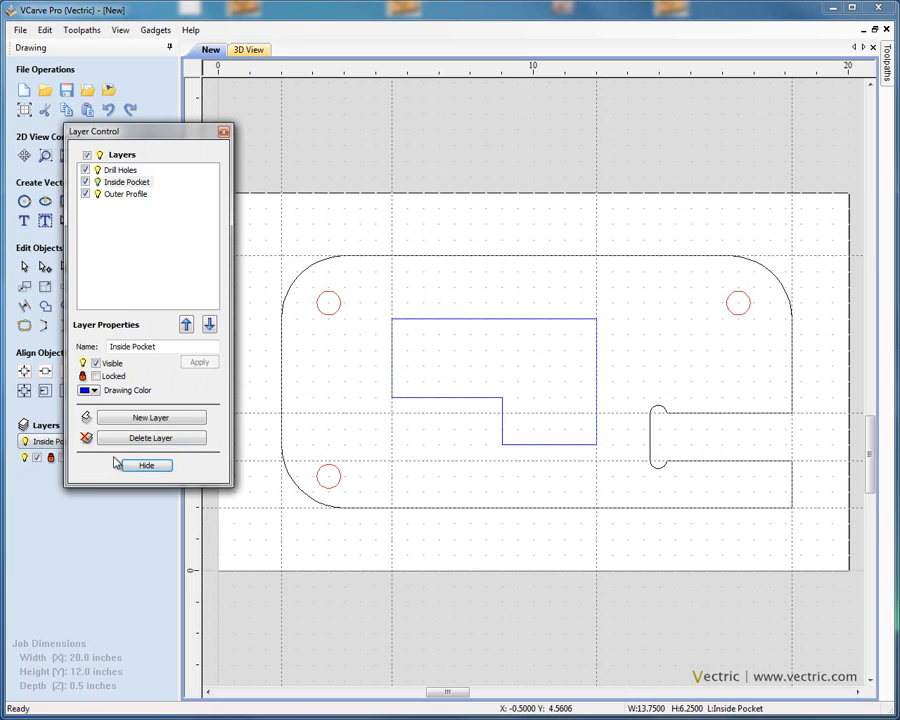
pyautogui.click(116, 171)
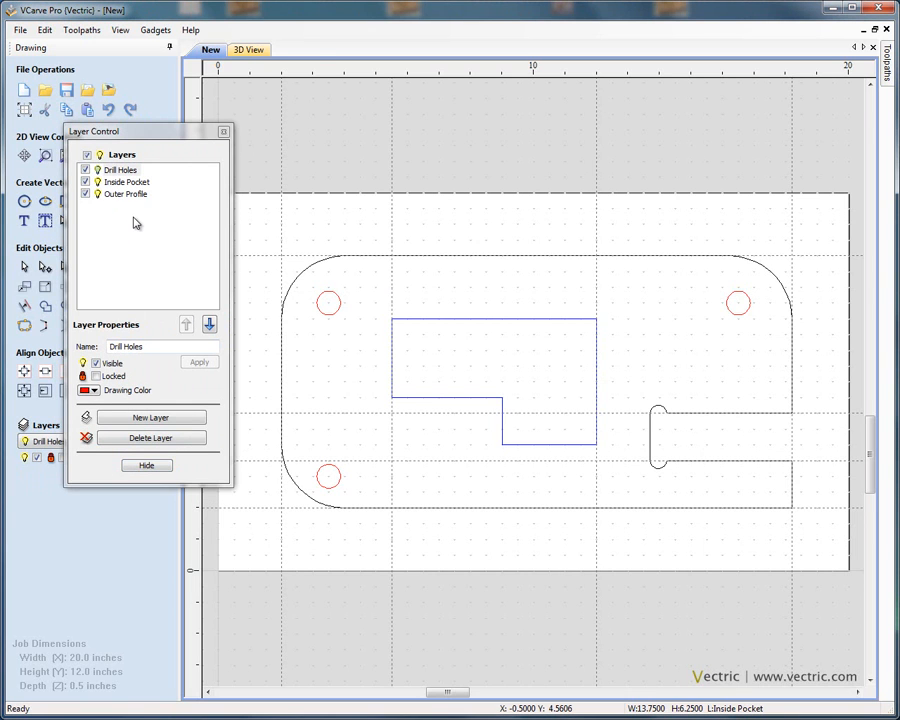
pyautogui.moveTo(314, 264); pyautogui.dragTo(360, 552)
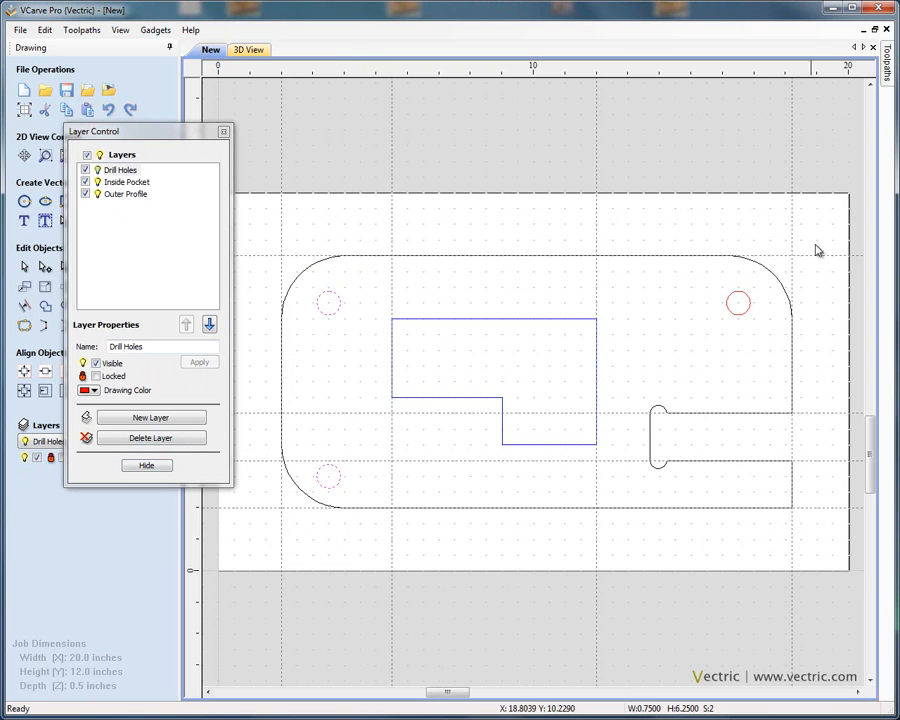
pyautogui.keyDown('shift'); pyautogui.click(750, 309); pyautogui.keyUp('shift')
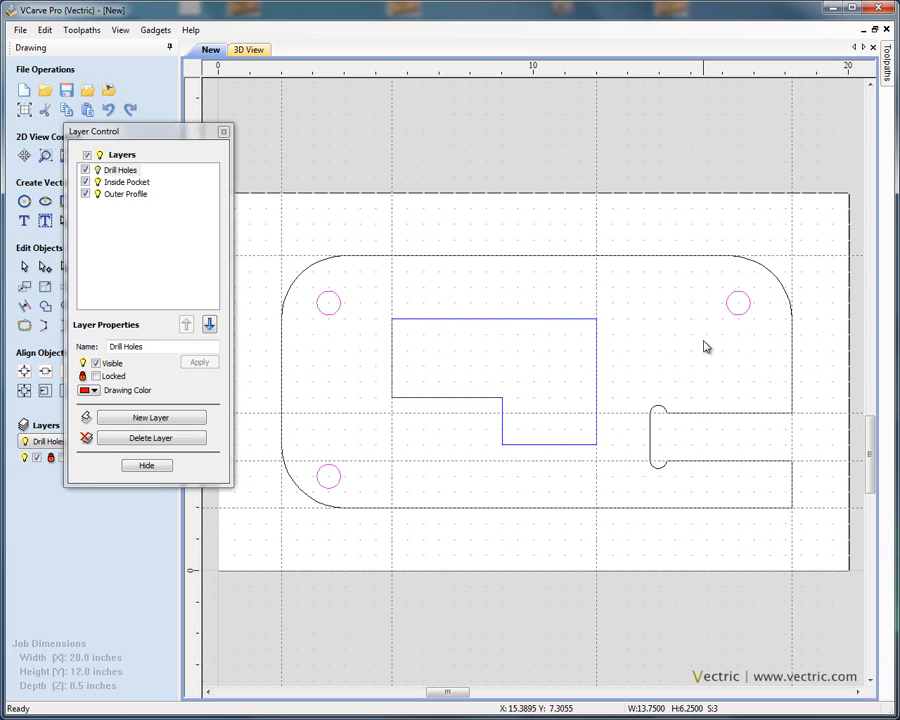
pyautogui.click(460, 297)
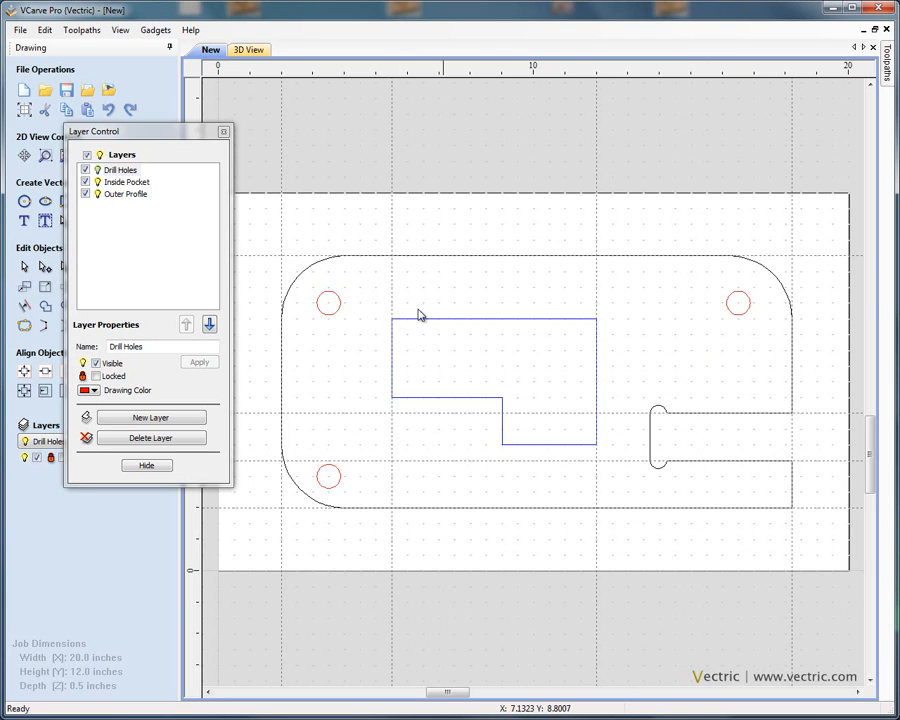
# Select the hole group to examine its layer assignment, close the layer manager and reselect the group
pyautogui.click(337, 310)
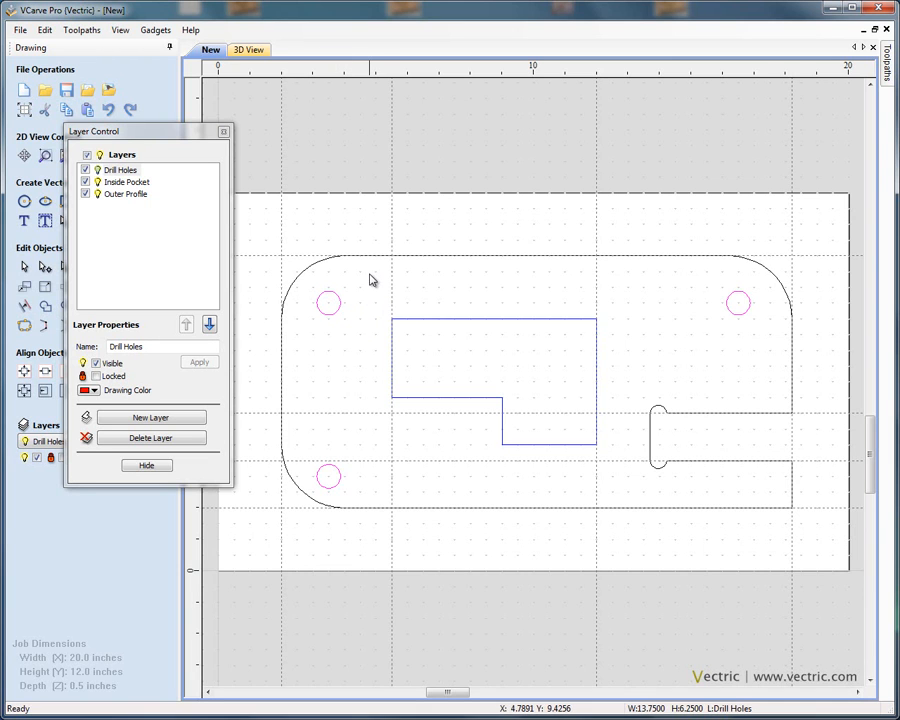
pyautogui.click(370, 280)
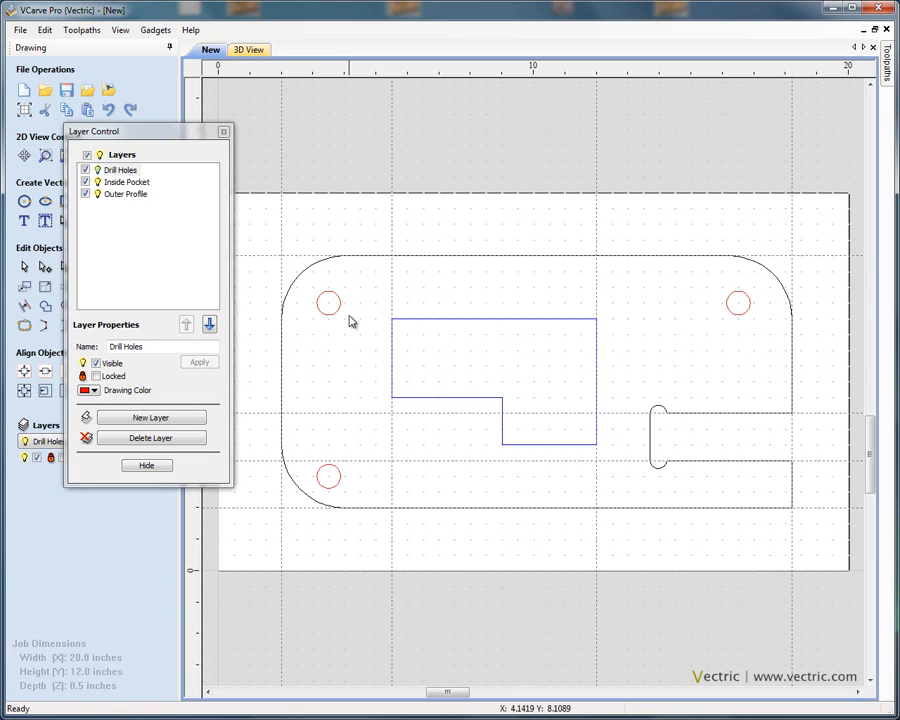
pyautogui.click(151, 466)
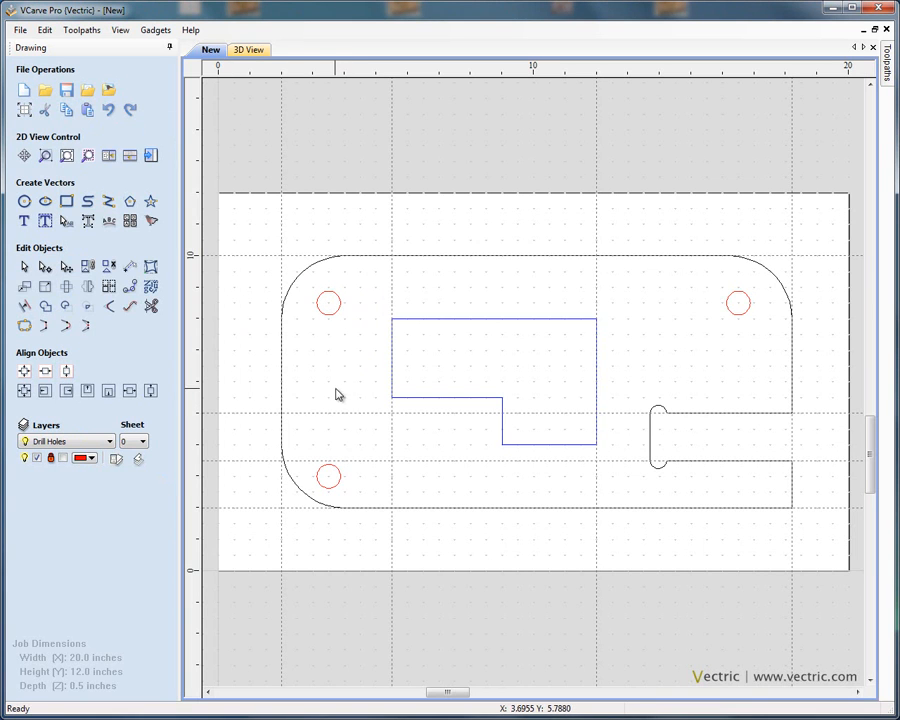
pyautogui.click(340, 476)
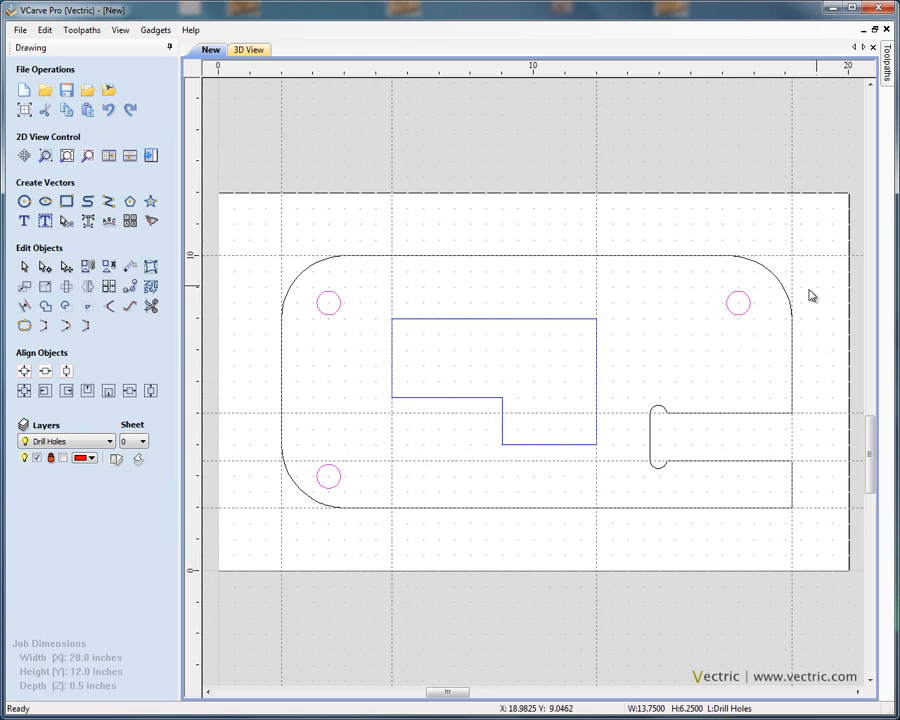
# Calculate a drilling toolpath for the hole group with the 0.250" drill, 0.5 inch cut depth and peck drilling
pyautogui.click(343, 372)
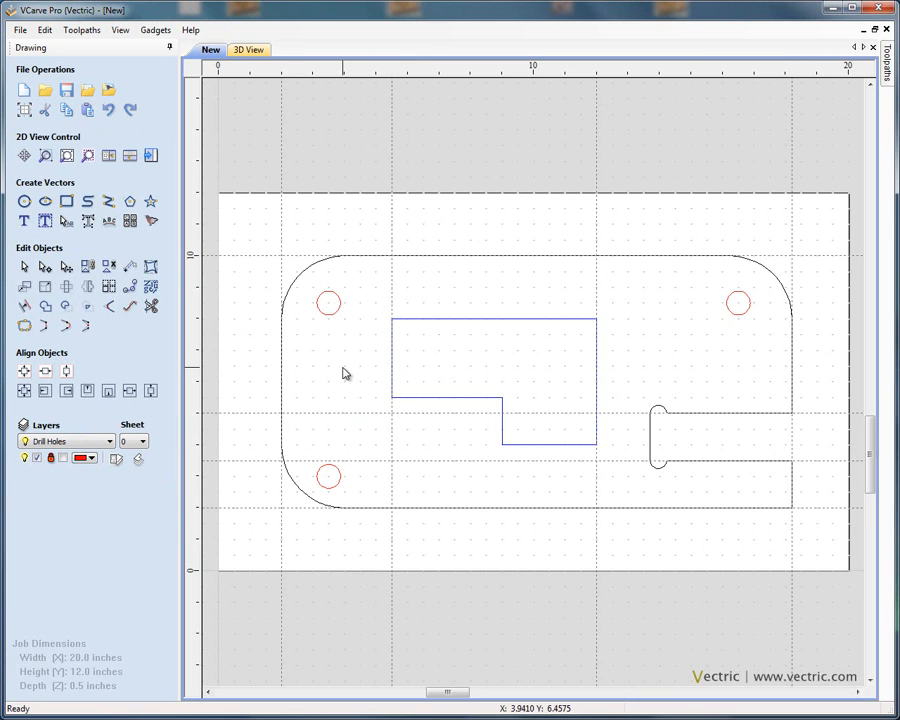
pyautogui.click(337, 311)
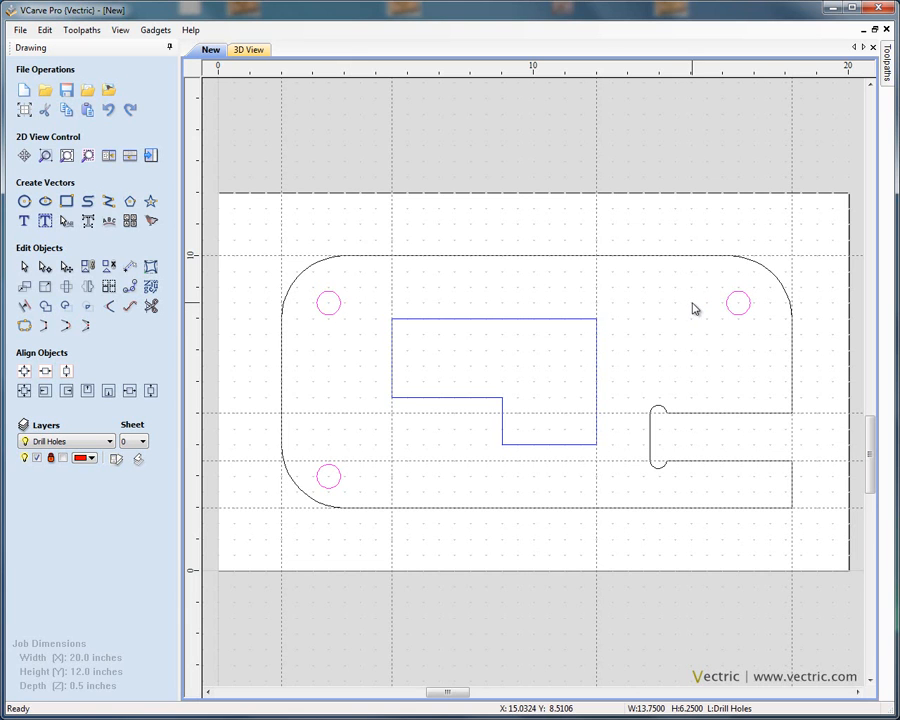
pyautogui.click(150, 156)
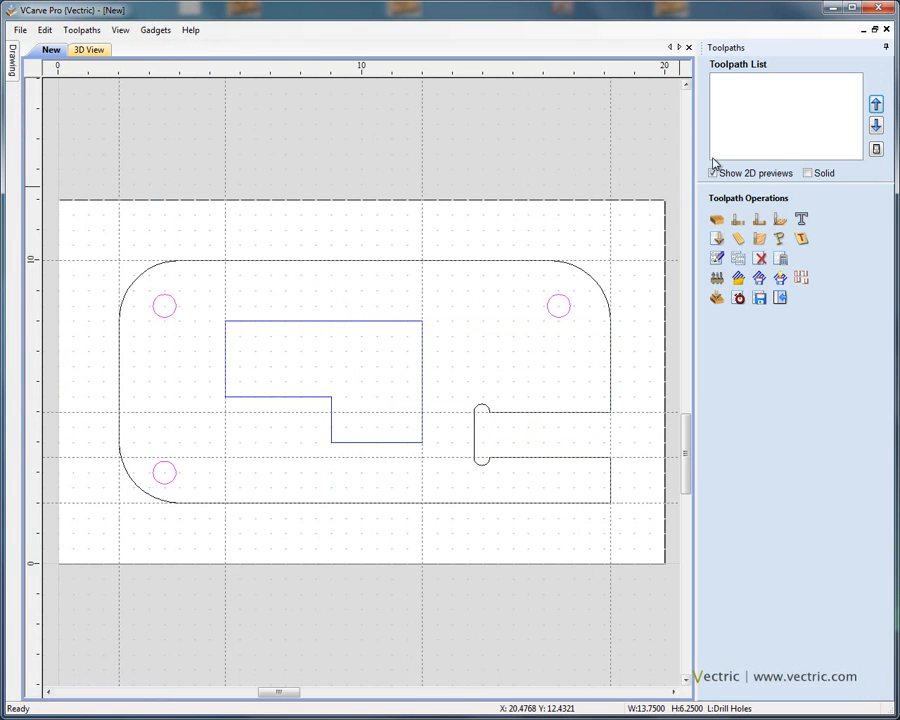
pyautogui.click(780, 224)
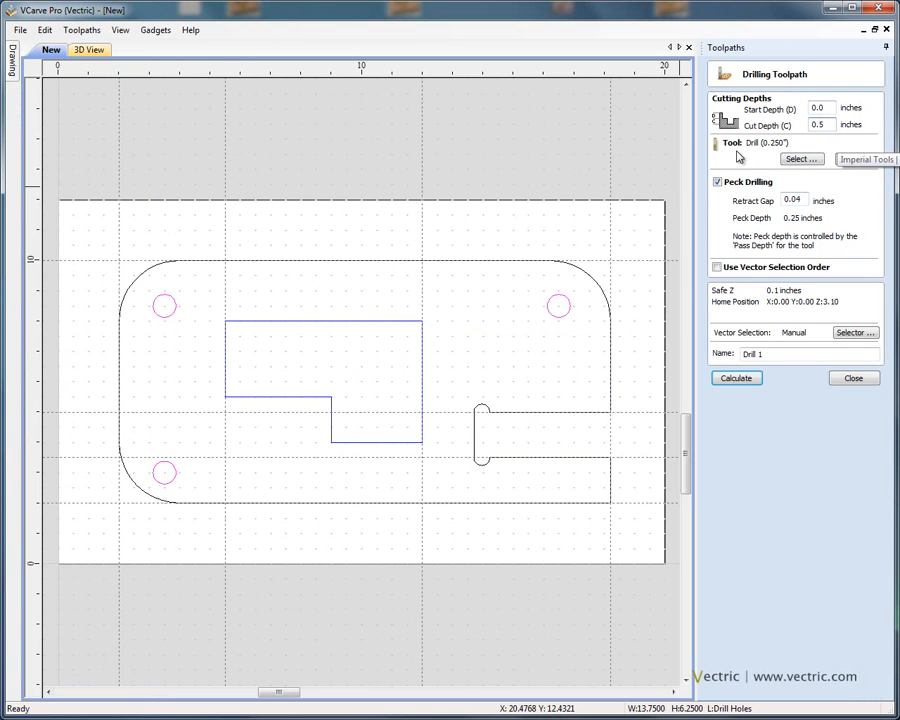
pyautogui.click(740, 382)
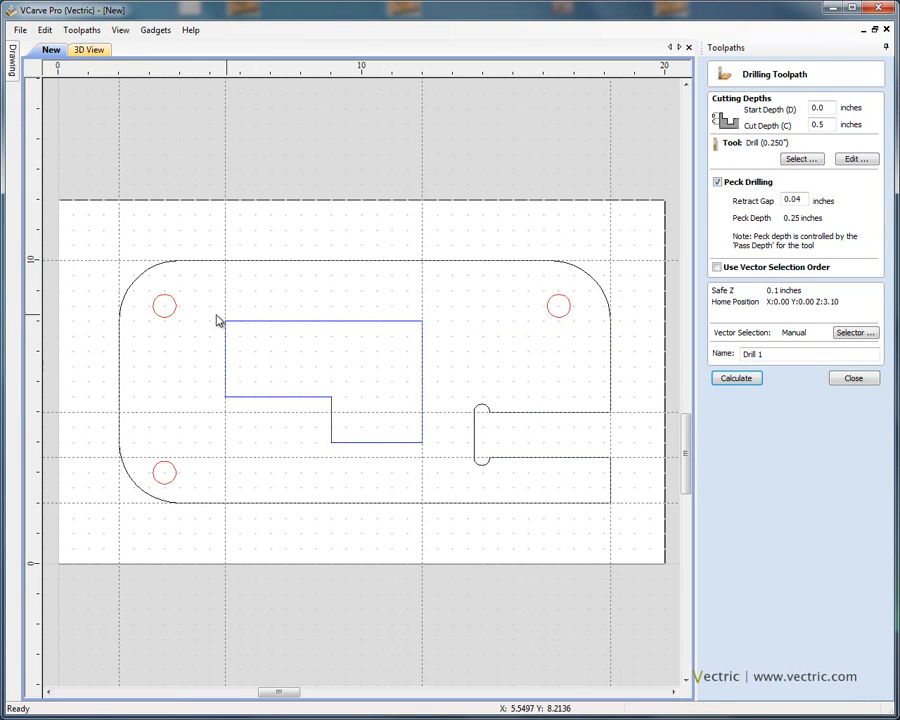
pyautogui.click(177, 311)
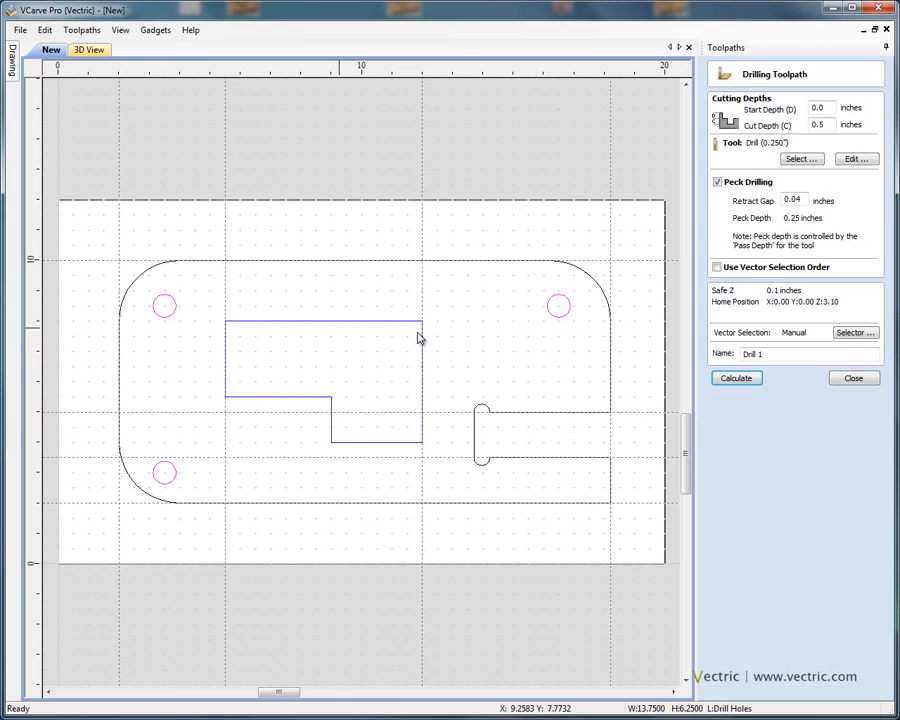
pyautogui.click(726, 378)
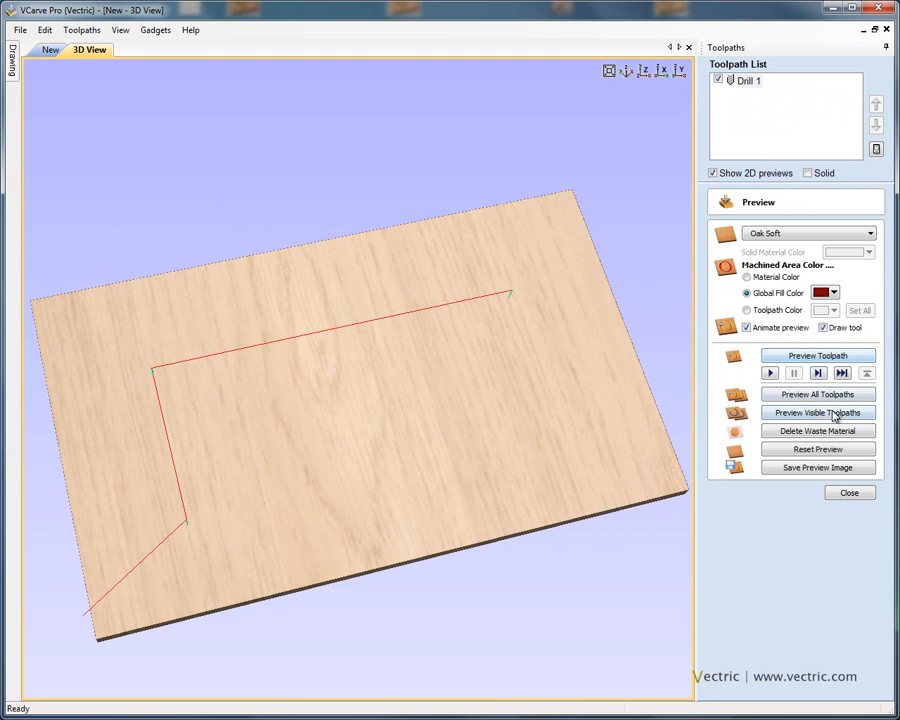
# Preview the drilling toolpath on the 3D material, return to the 2D drawing and close the preview
pyautogui.click(820, 358)
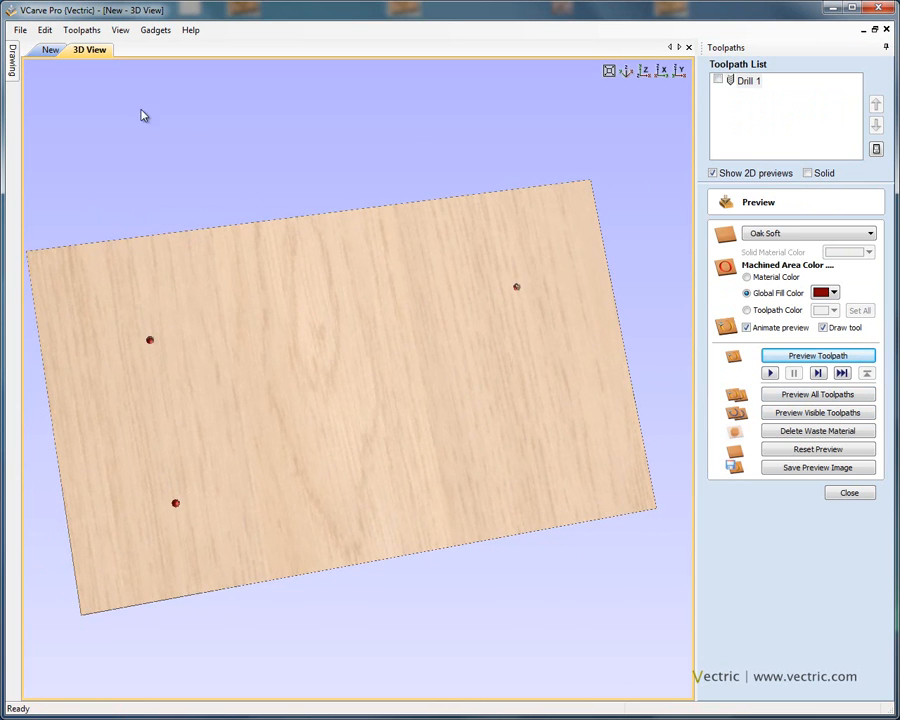
pyautogui.click(52, 50)
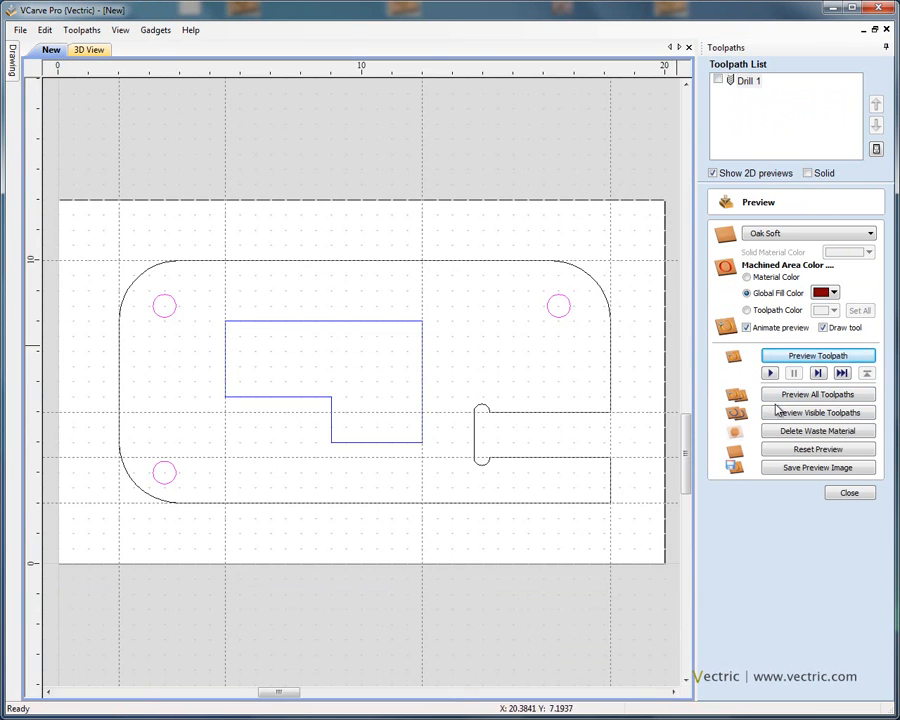
pyautogui.click(848, 492)
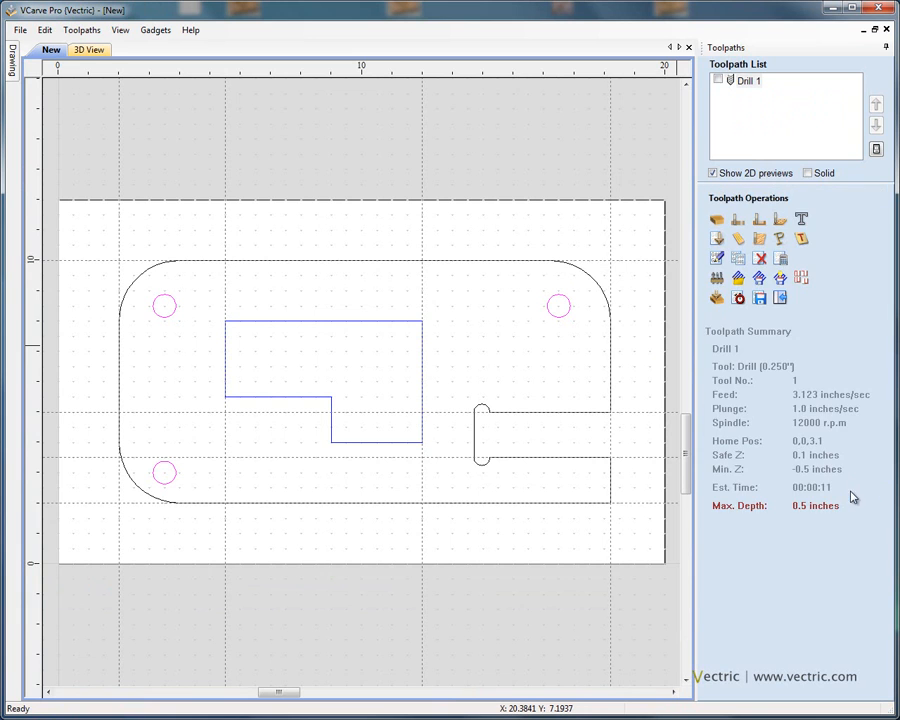
# Return to the drawing tools and ungroup the three hole circles back onto their original layers
pyautogui.click(780, 298)
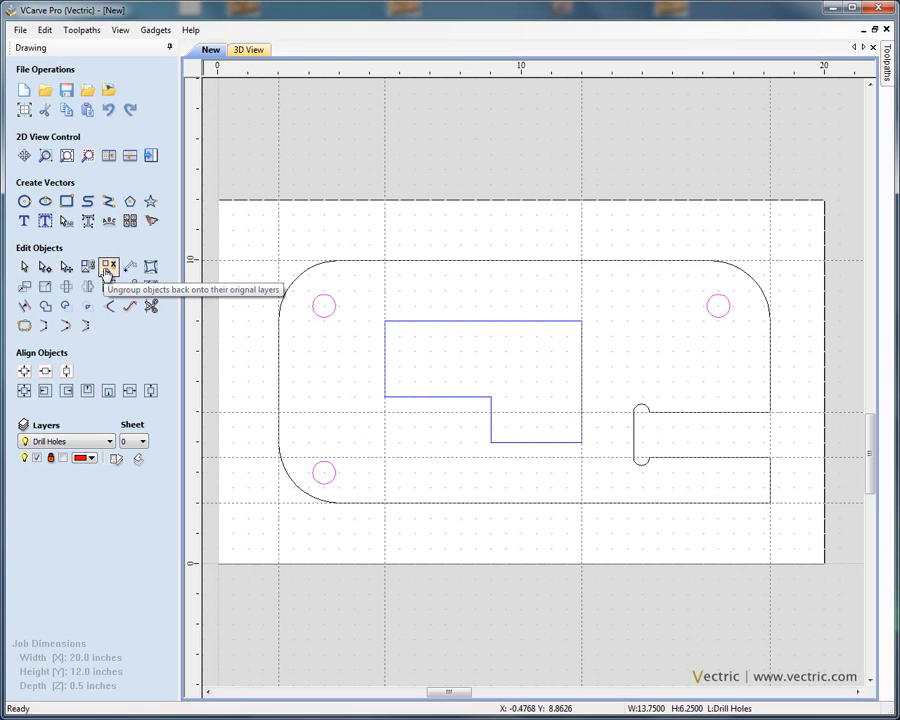
pyautogui.click(109, 268)
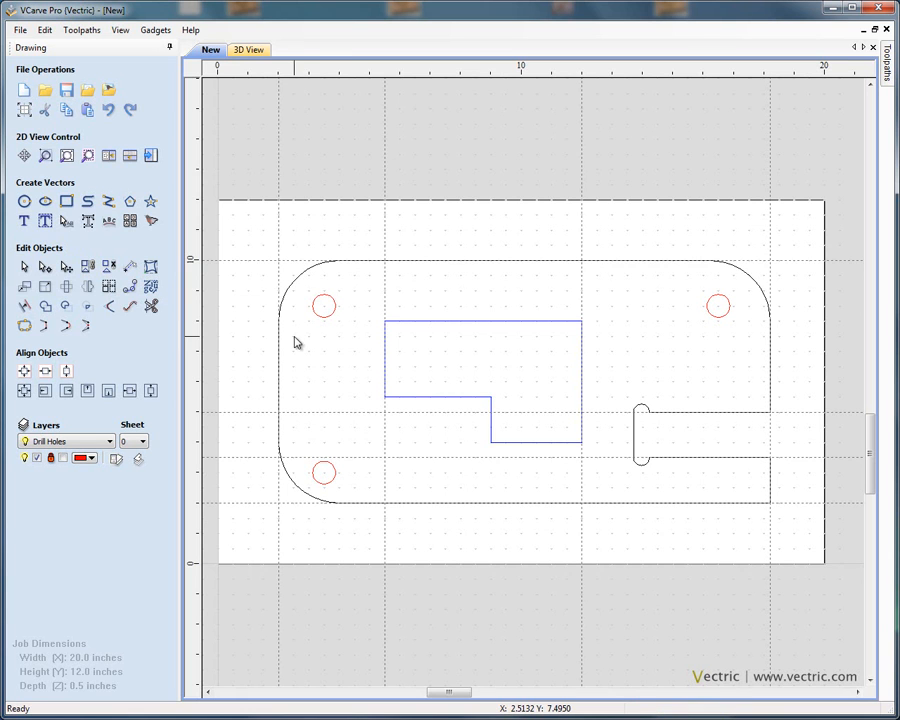
pyautogui.click(321, 315)
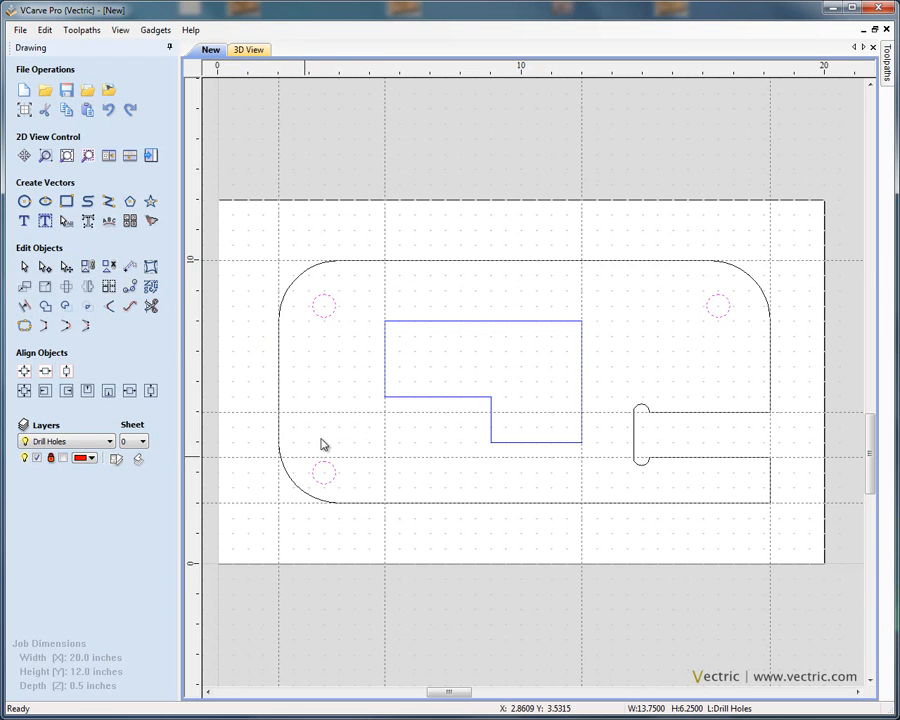
# Select each of the three hole circles individually to check that they are separate objects
pyautogui.click(331, 317)
pyautogui.click(334, 318)
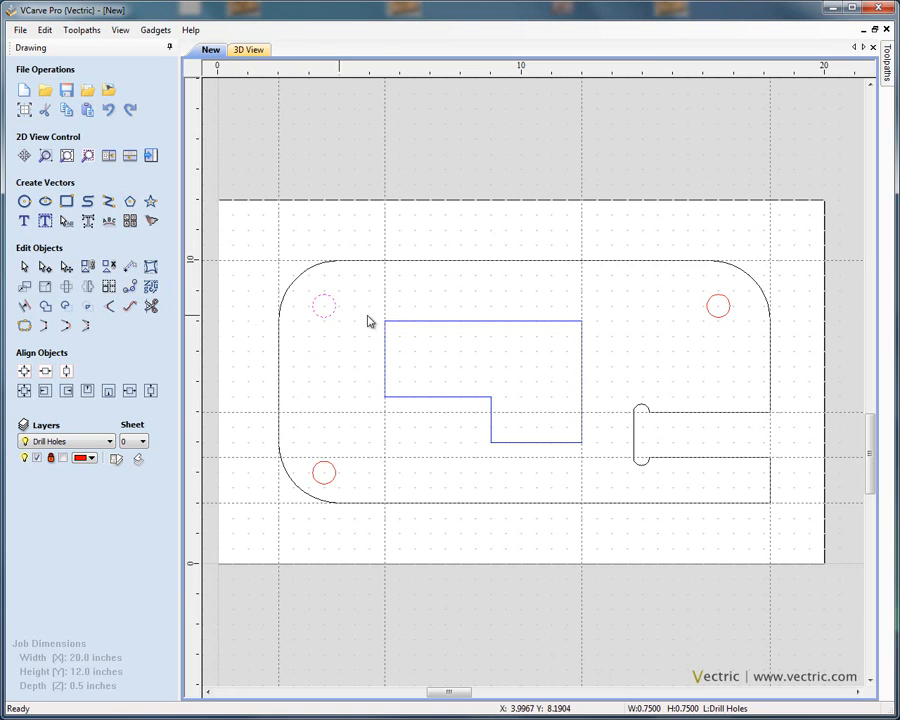
pyautogui.click(725, 315)
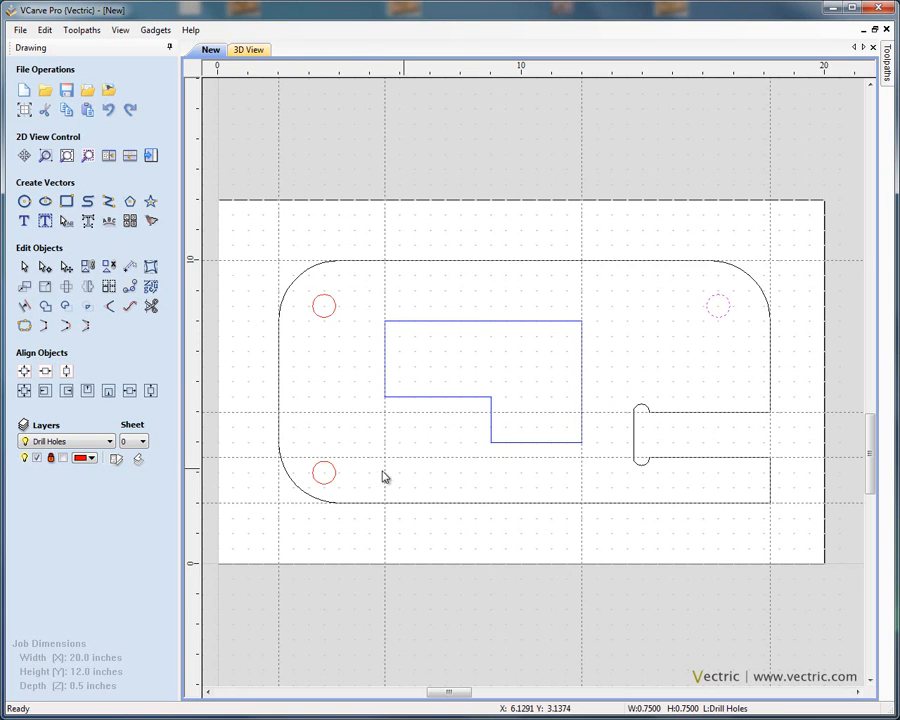
pyautogui.click(338, 478)
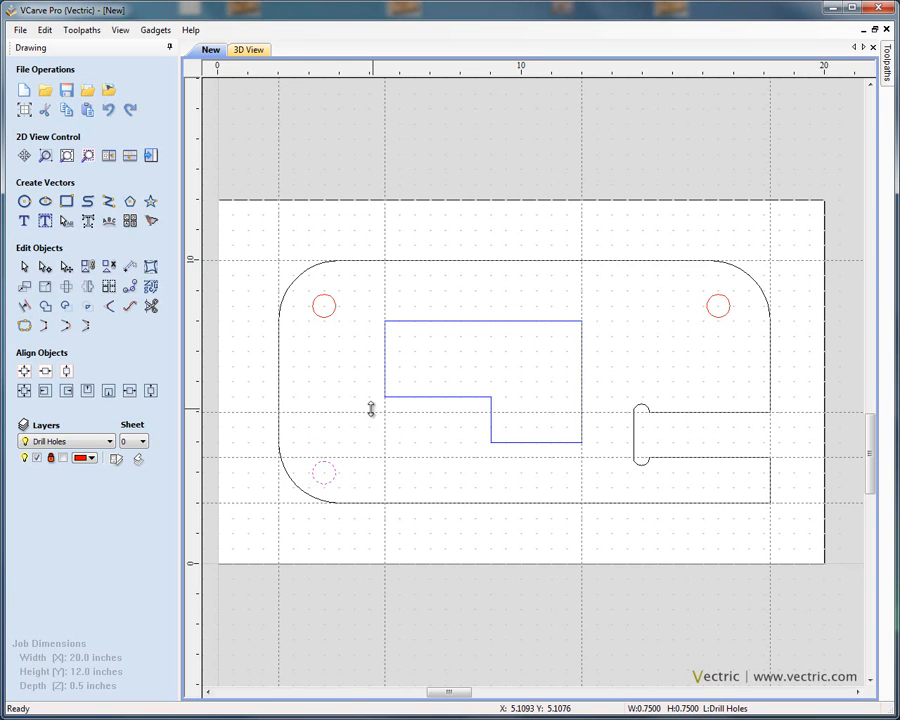
# Examine the layers in the layer manager and the available sheets, keeping sheet 0 active
pyautogui.click(116, 459)
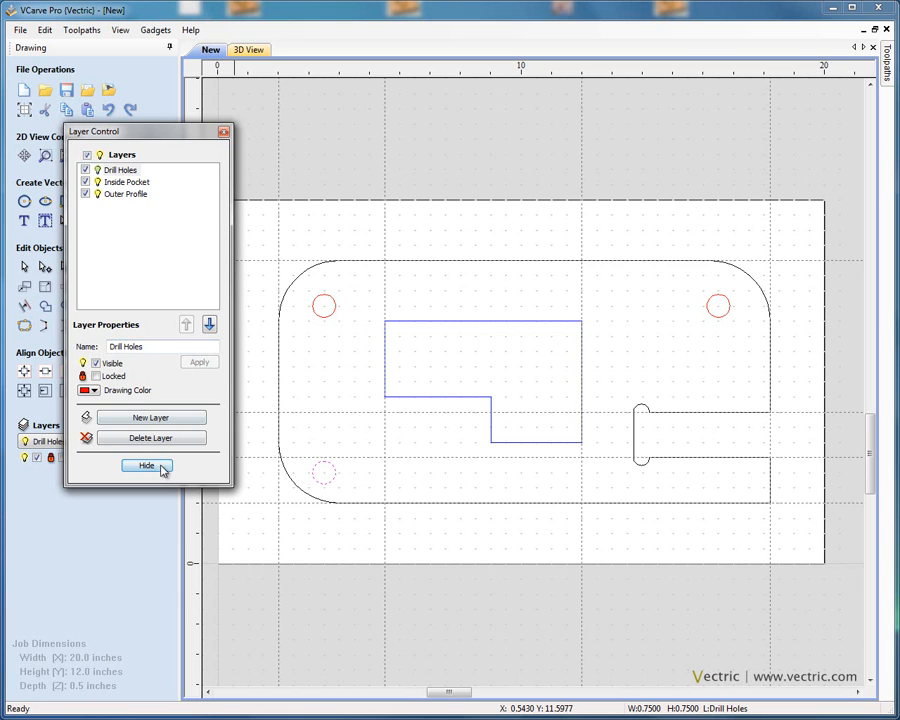
pyautogui.click(158, 466)
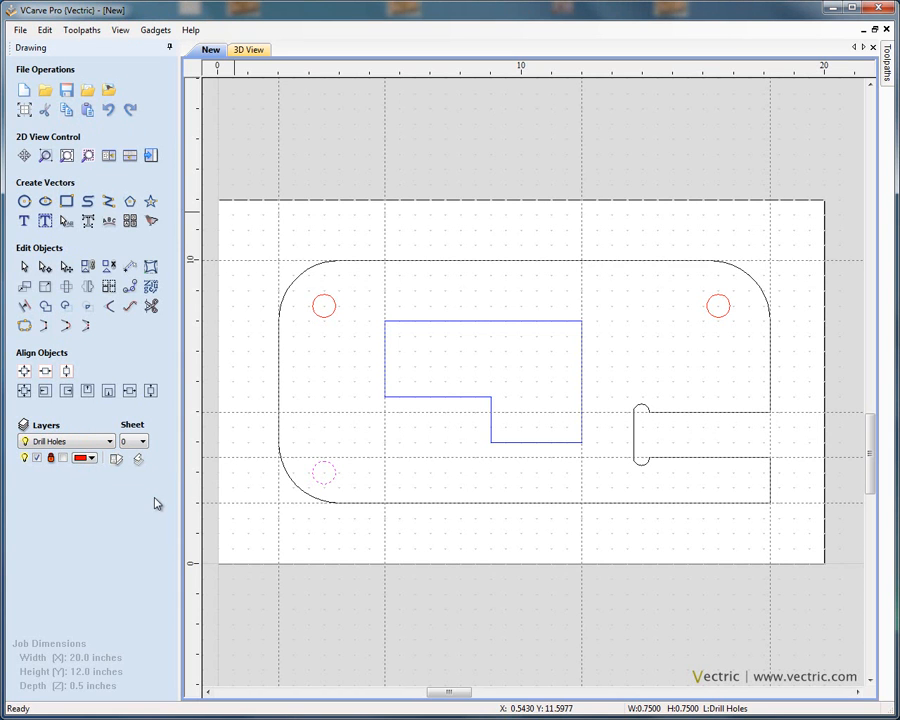
pyautogui.click(142, 442)
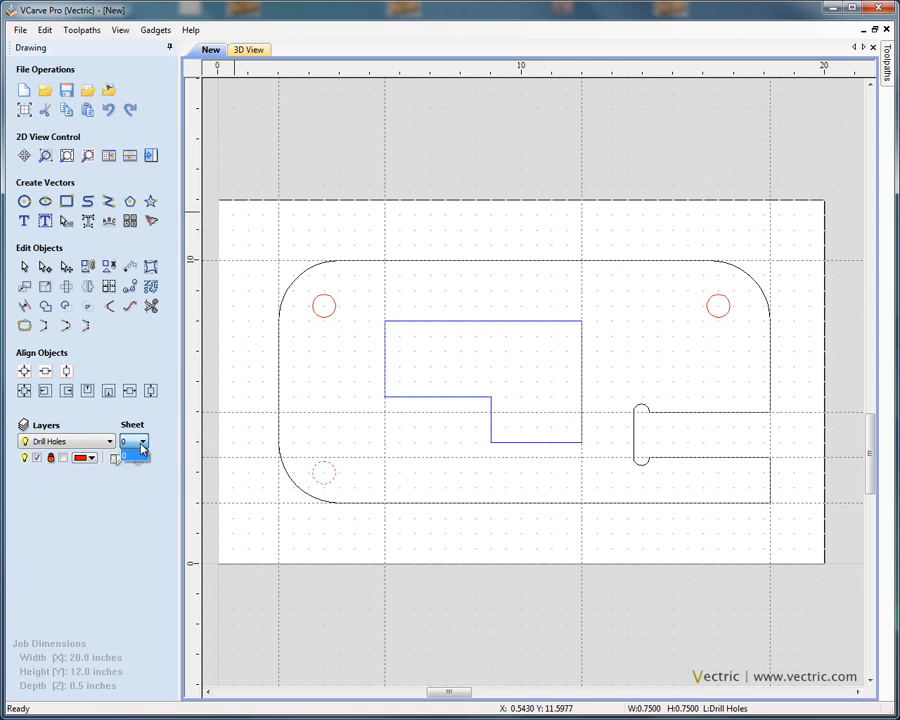
pyautogui.click(137, 457)
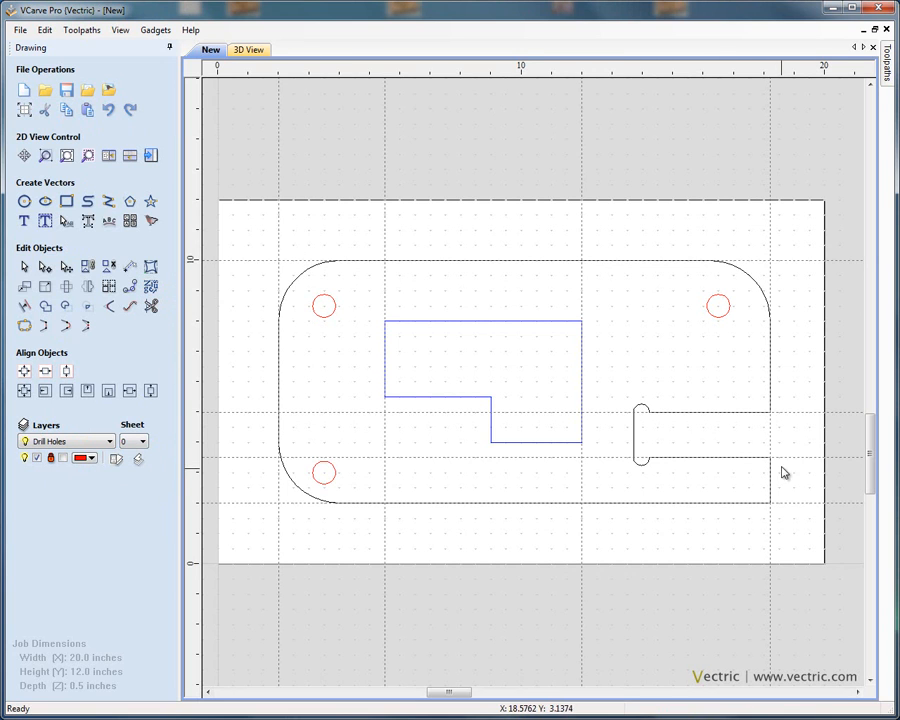
# Scale the whole plate with its pocket and holes down to about 5.45 by 2.69 inches and clear the selection
pyautogui.moveTo(262, 240); pyautogui.dragTo(800, 530)
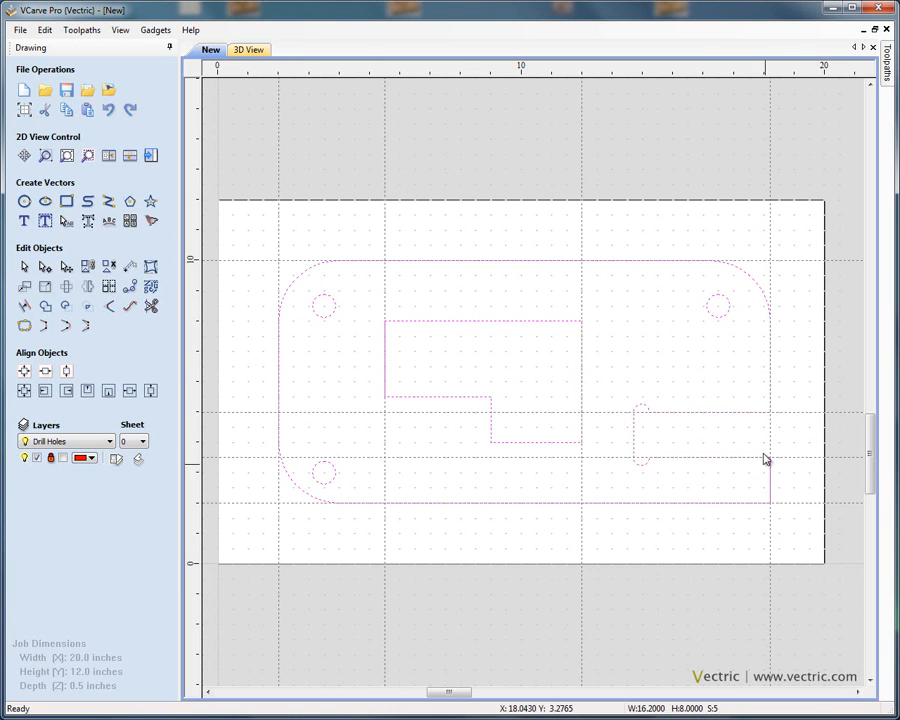
pyautogui.click(762, 291)
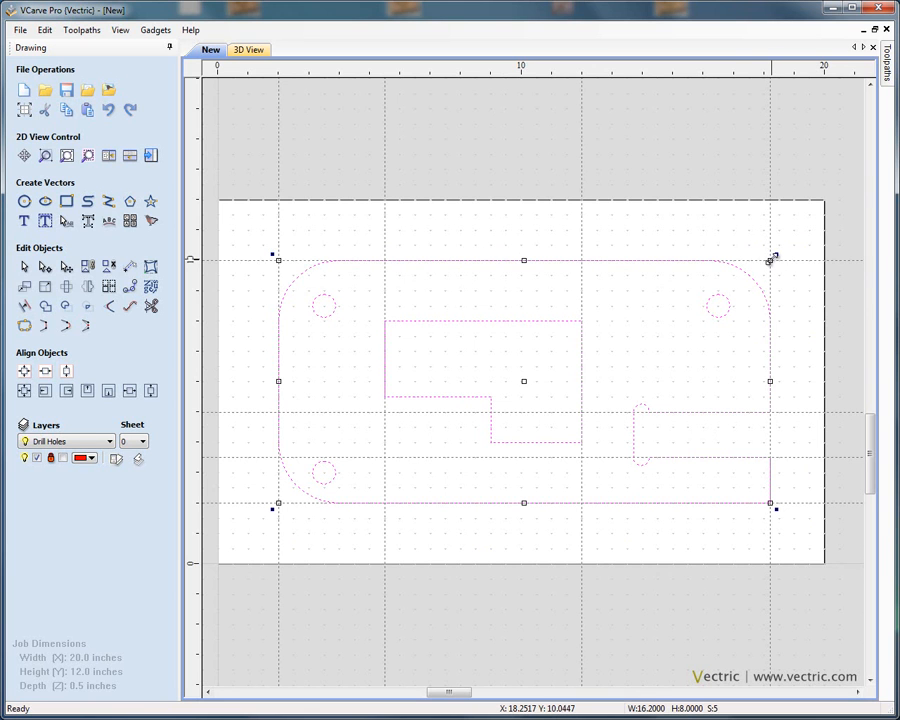
pyautogui.moveTo(770, 259)
pyautogui.mouseDown()
pyautogui.moveTo(679, 321)
pyautogui.moveTo(629, 329)
pyautogui.moveTo(581, 356)
pyautogui.moveTo(488, 426)
pyautogui.mouseUp()
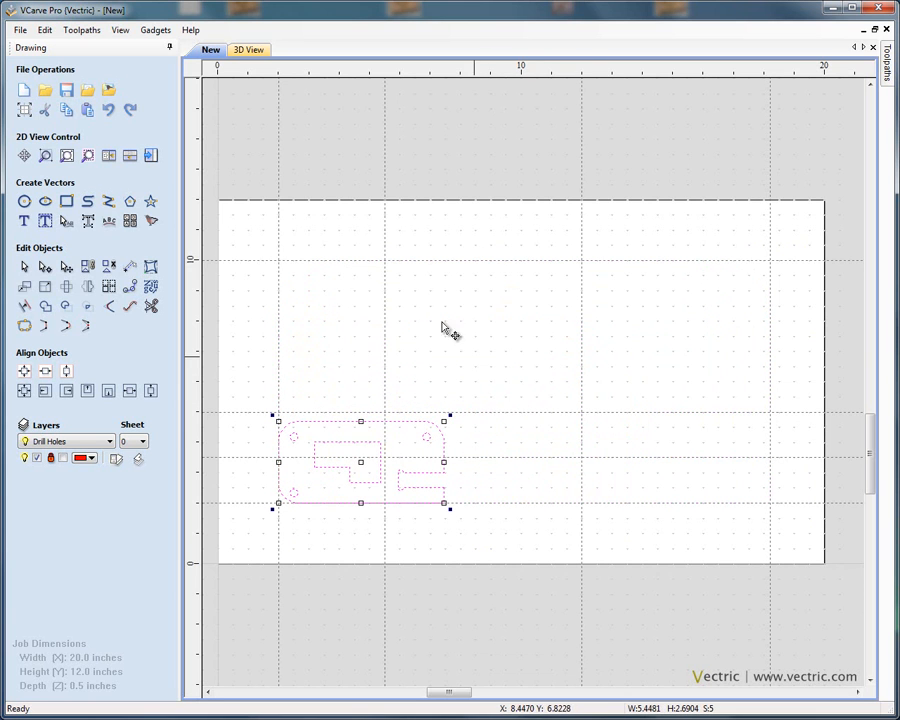
pyautogui.click(365, 330)
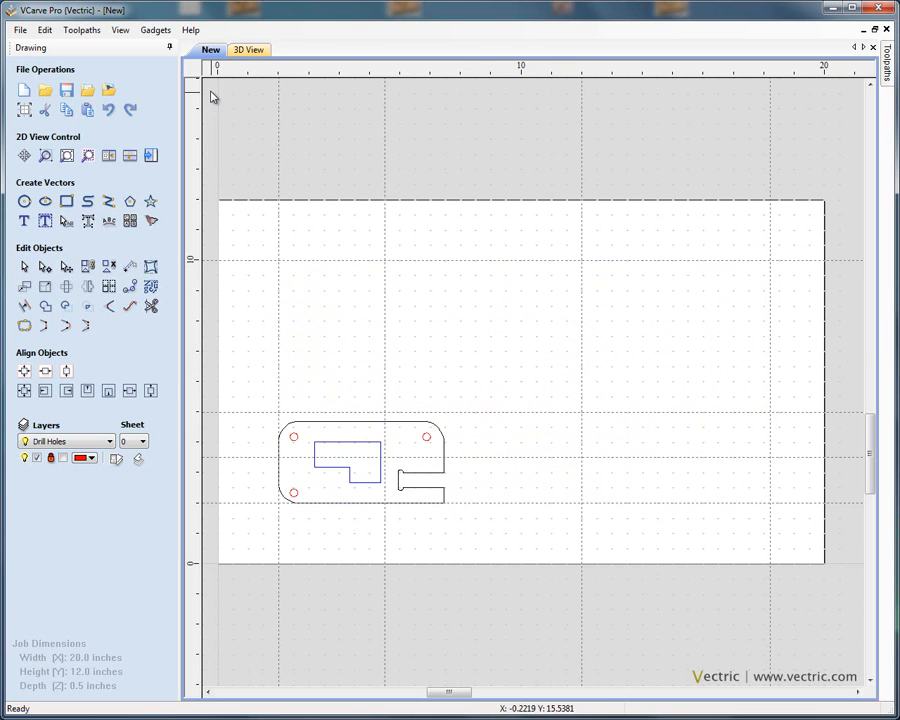
# Turn off Snap to Grid in the snap settings and hide the guide lines
pyautogui.click(44, 30)
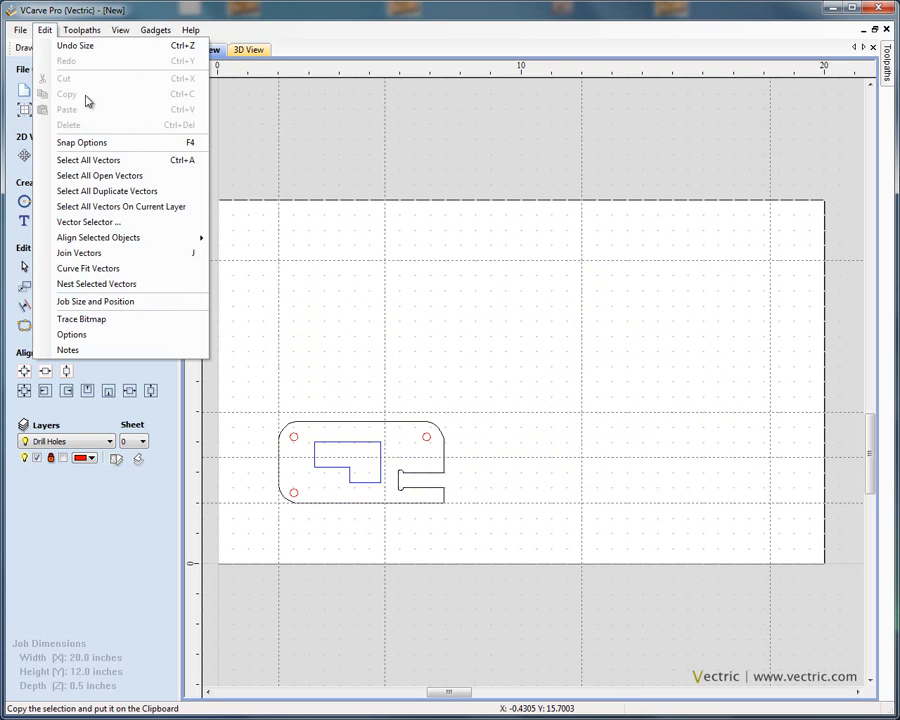
pyautogui.click(117, 149)
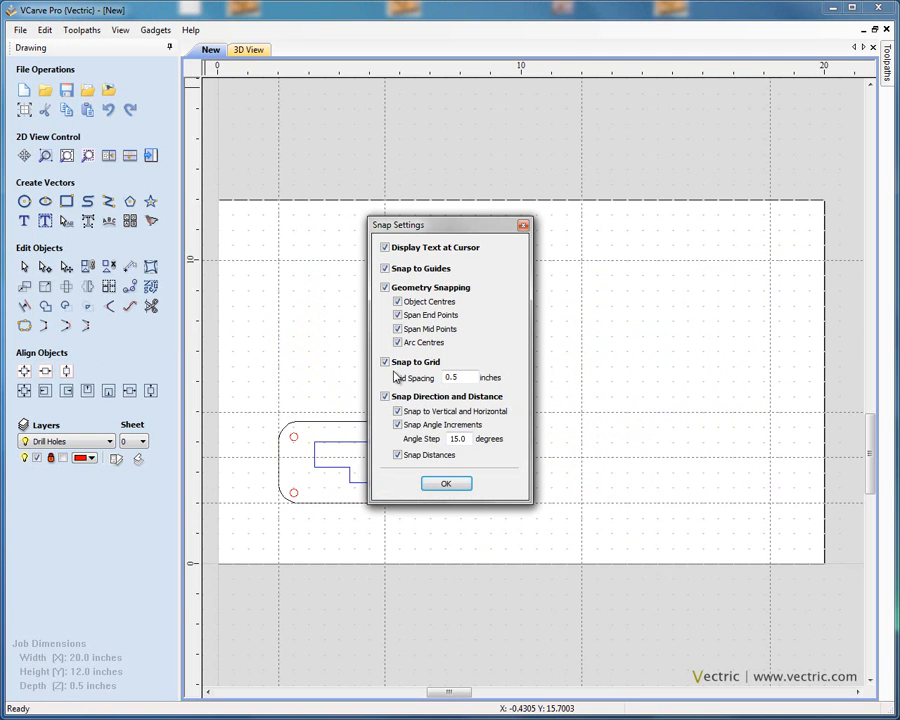
pyautogui.click(385, 363)
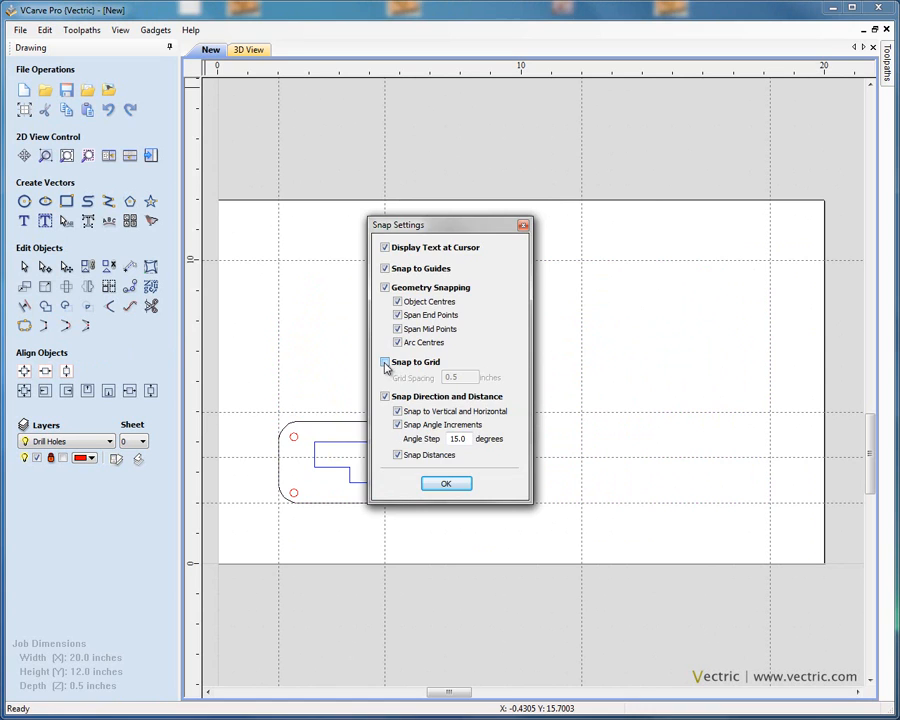
pyautogui.click(446, 484)
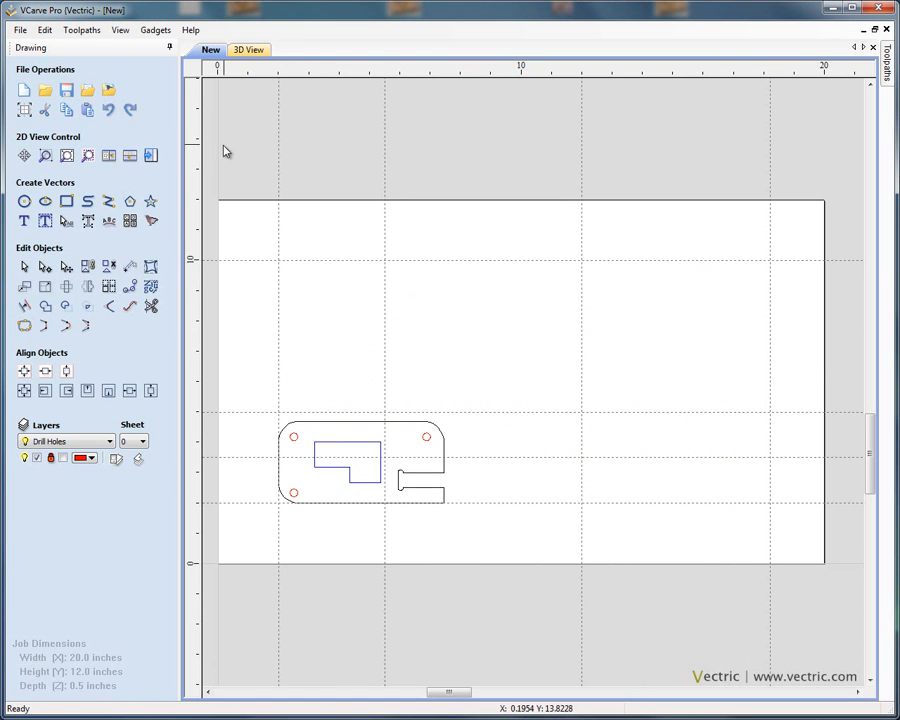
pyautogui.click(199, 75)
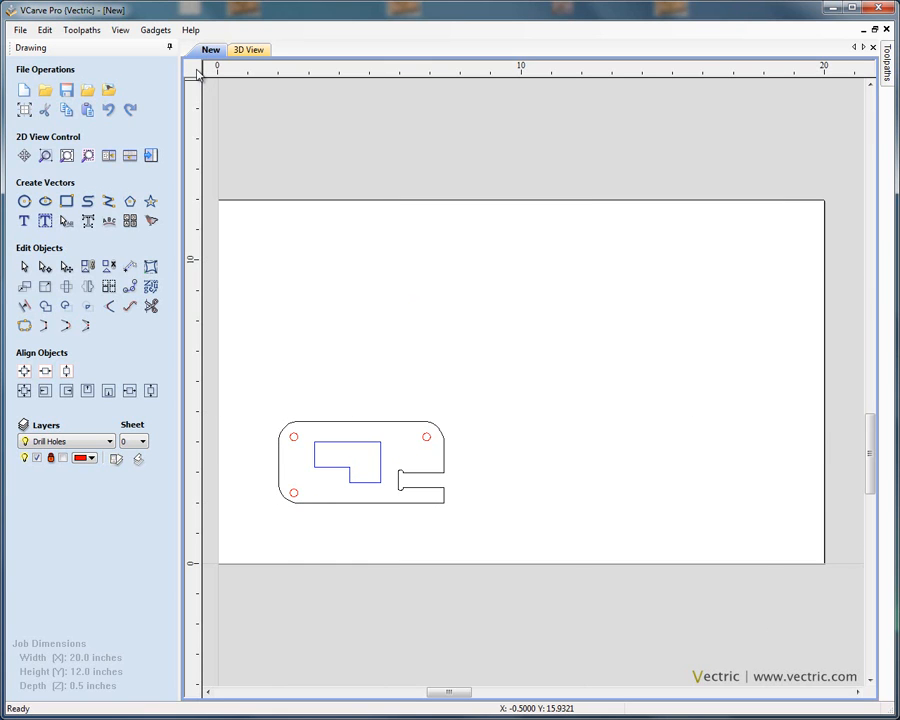
# Nest 40 copies of the complete plate with a 0.125 inch tool diameter and 0.12 inch clearance
pyautogui.moveTo(257, 398); pyautogui.dragTo(507, 522)
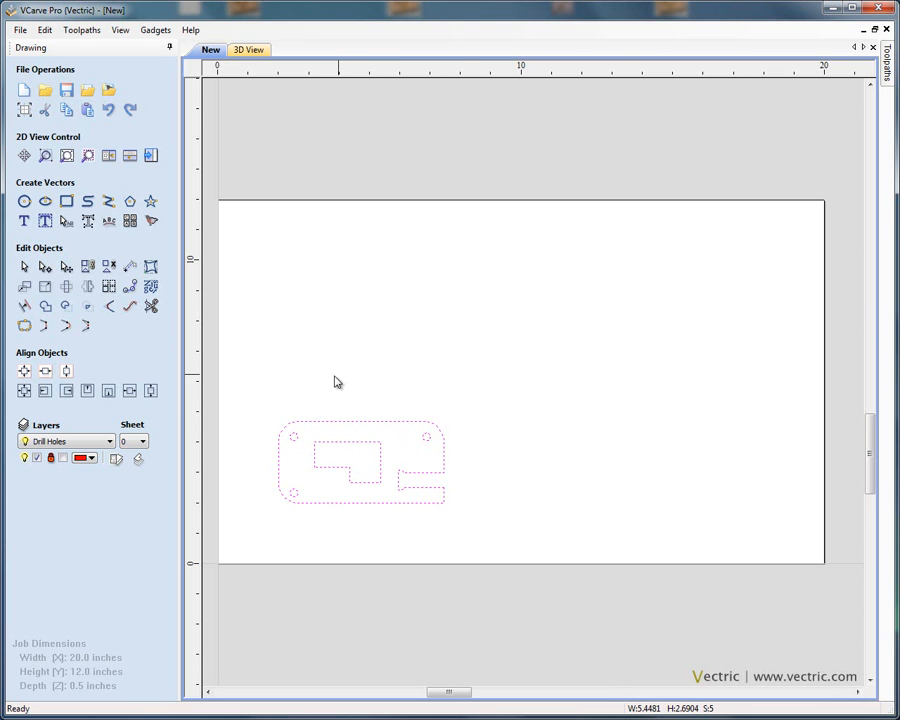
pyautogui.click(151, 288)
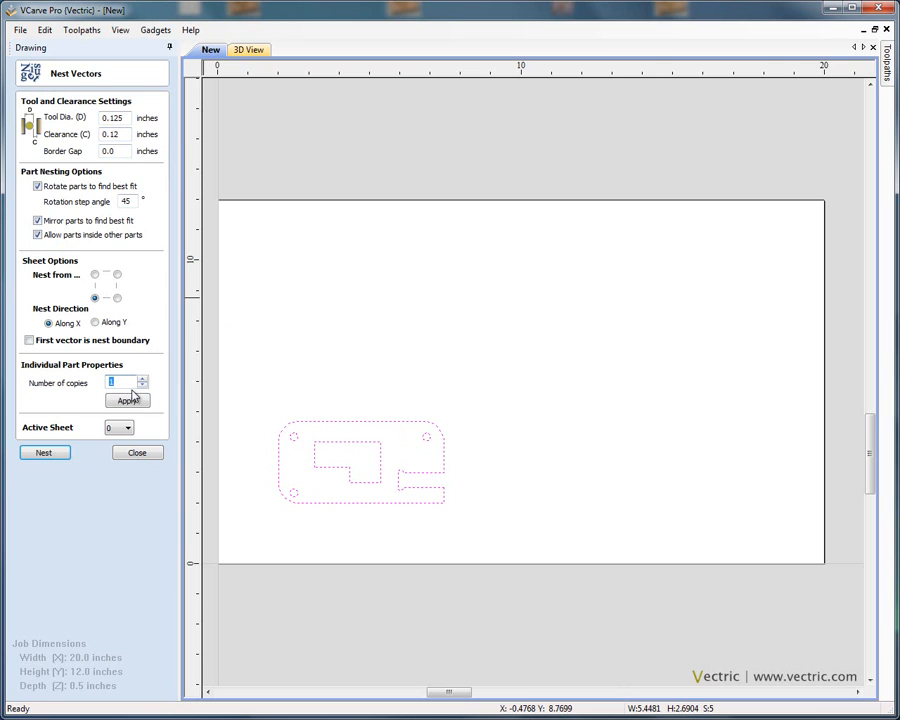
pyautogui.click(137, 404)
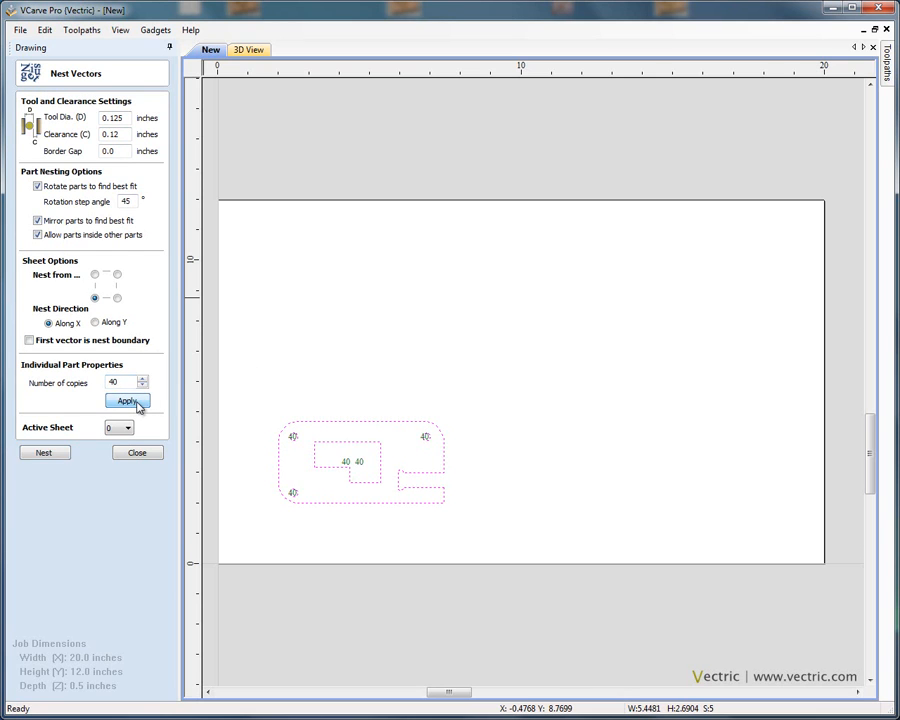
pyautogui.click(59, 458)
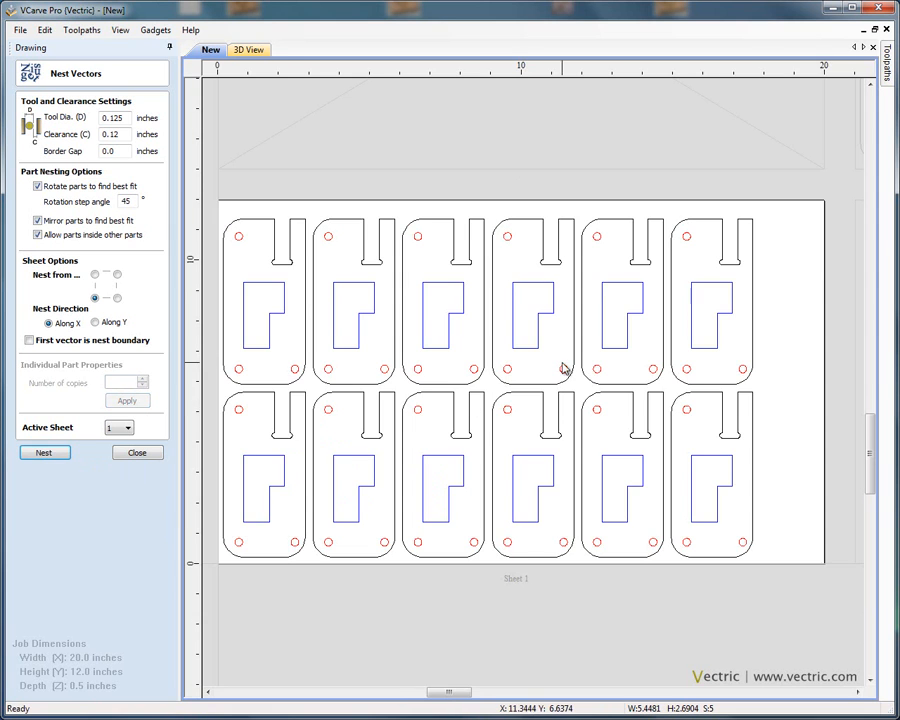
# Make sheet 2 of the nested layout the active sheet
pyautogui.scroll(-4, 567, 368)
pyautogui.moveTo(460, 425); pyautogui.dragTo(426, 458, button='middle')
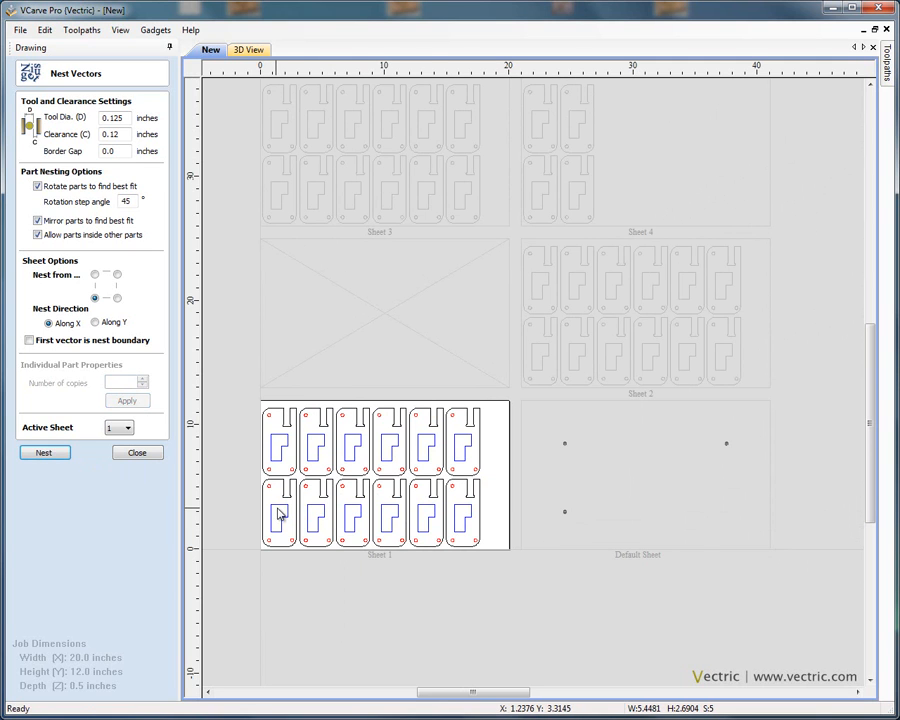
pyautogui.click(673, 337)
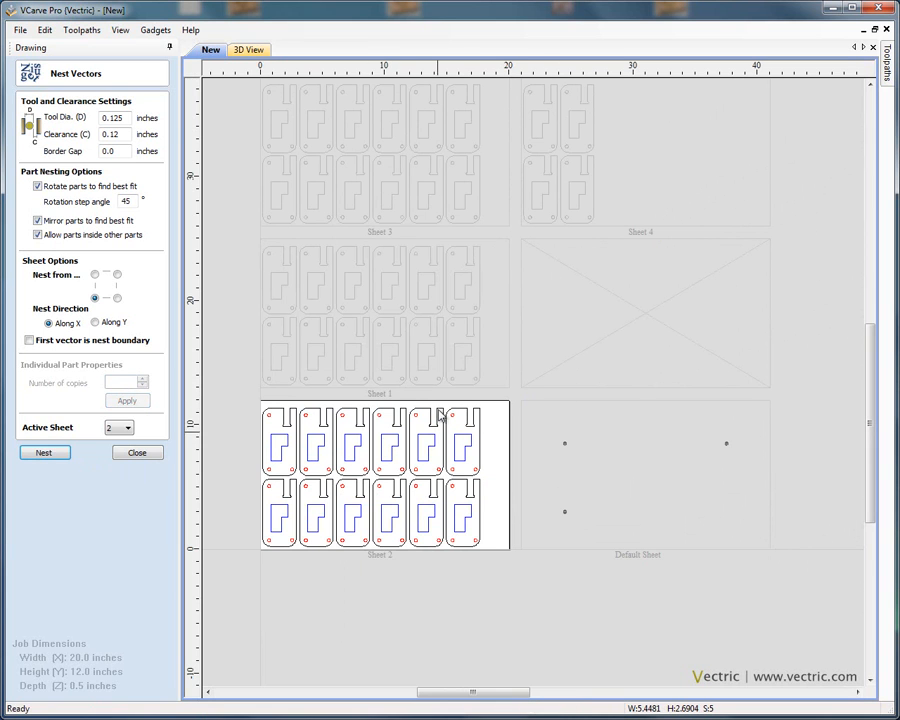
# Make sheet 3 and after it sheet 4 of the nested layout active, and close the vector nesting form
pyautogui.click(427, 186)
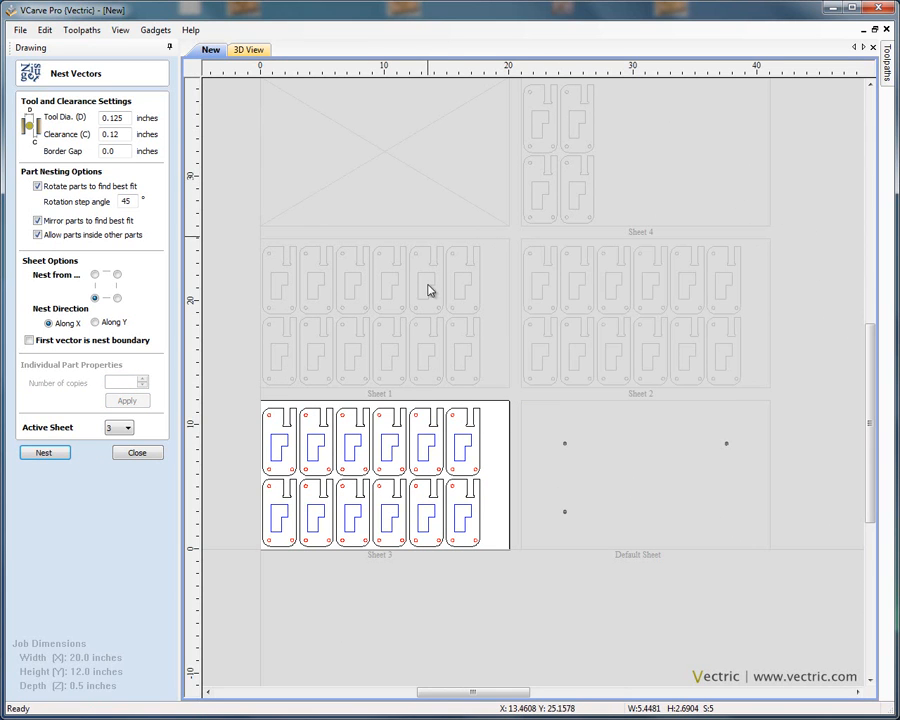
pyautogui.click(561, 187)
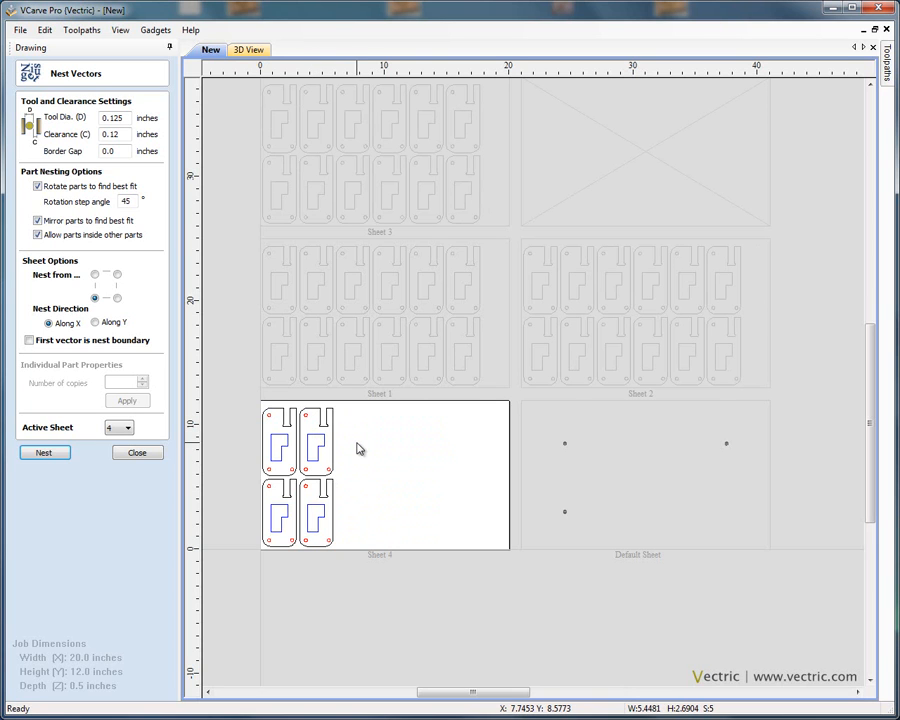
pyautogui.click(150, 453)
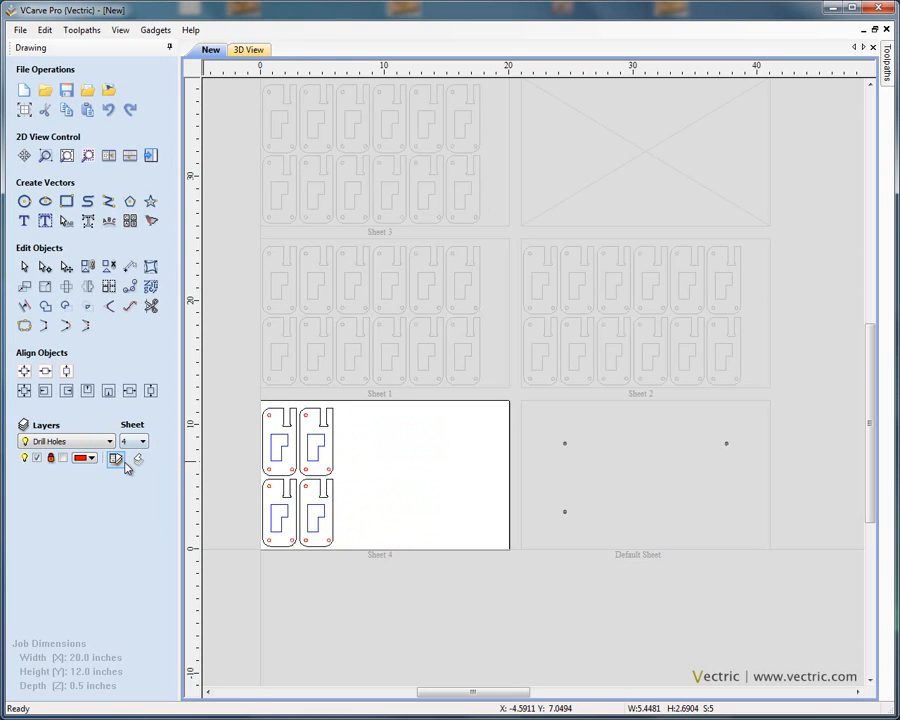
# Switch the active sheet to sheet 1 and after that to sheet 2 of the nested layout
pyautogui.click(142, 441)
pyautogui.click(140, 467)
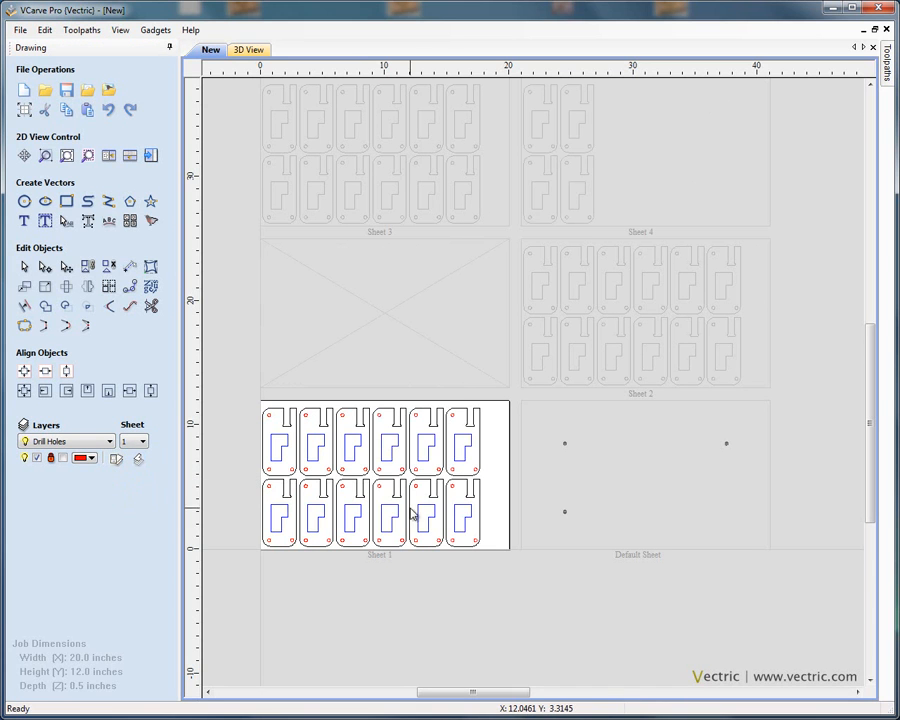
pyautogui.click(135, 441)
pyautogui.click(132, 479)
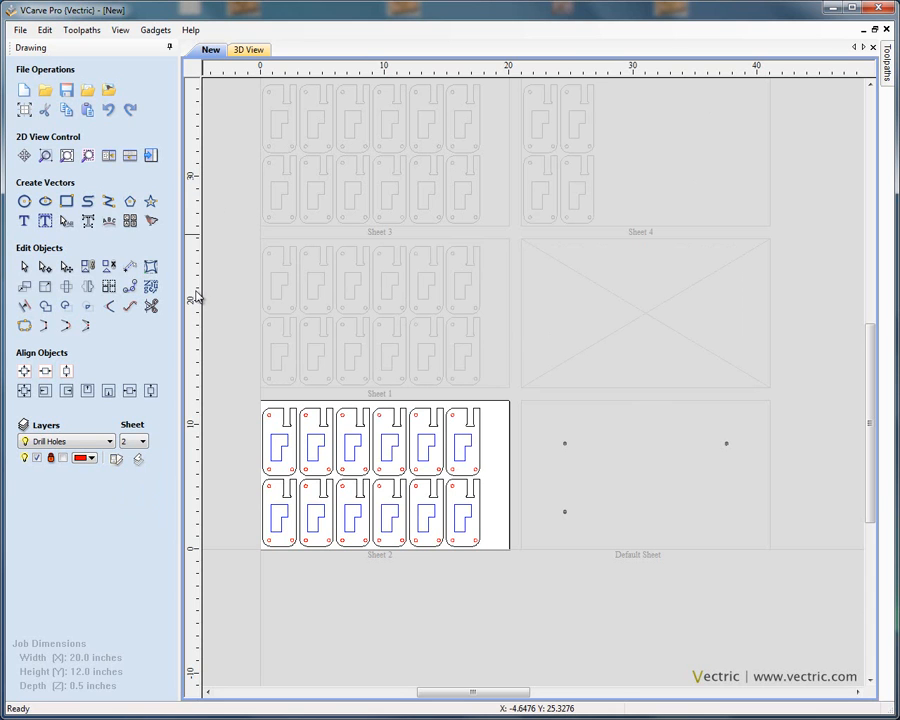
# Show the guide lines again over the nested parts on sheet 2
pyautogui.moveTo(196, 292); pyautogui.dragTo(374, 307)
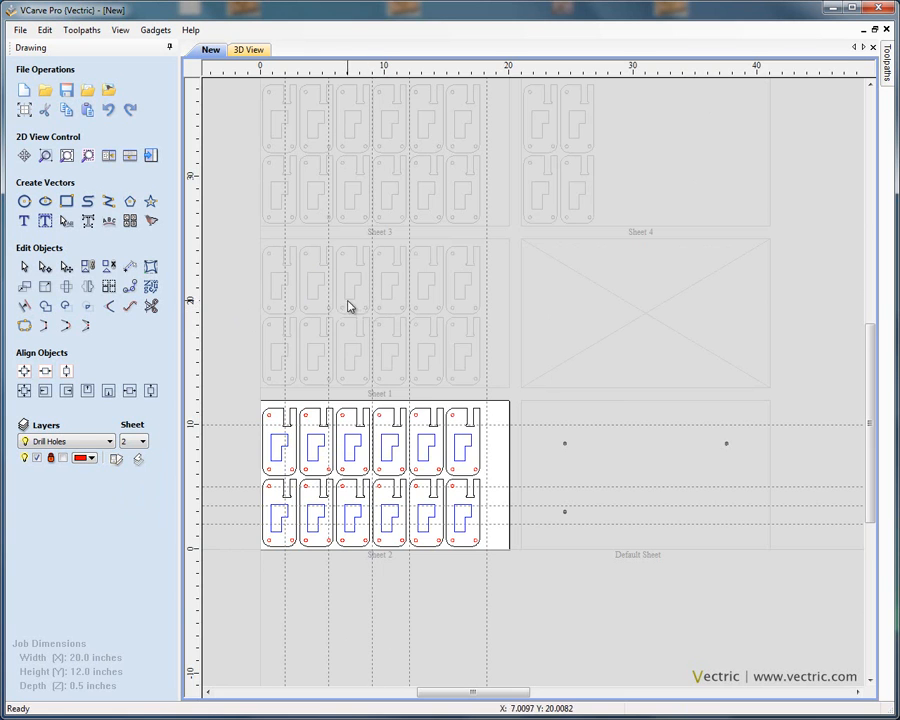
pyautogui.scroll(4, 262, 420)
pyautogui.scroll(3, 367, 320)
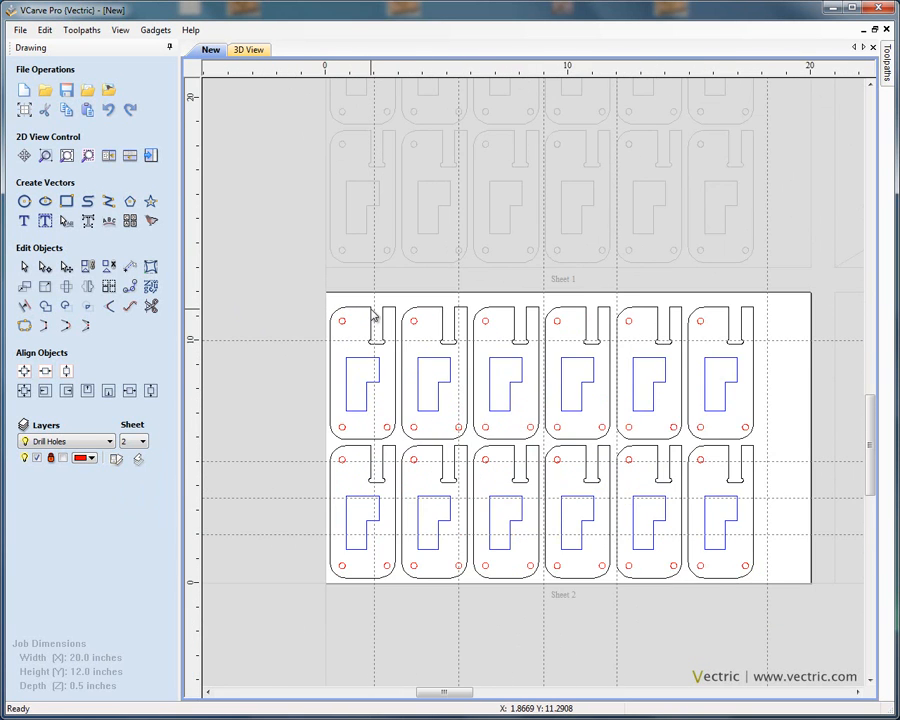
pyautogui.click(196, 77)
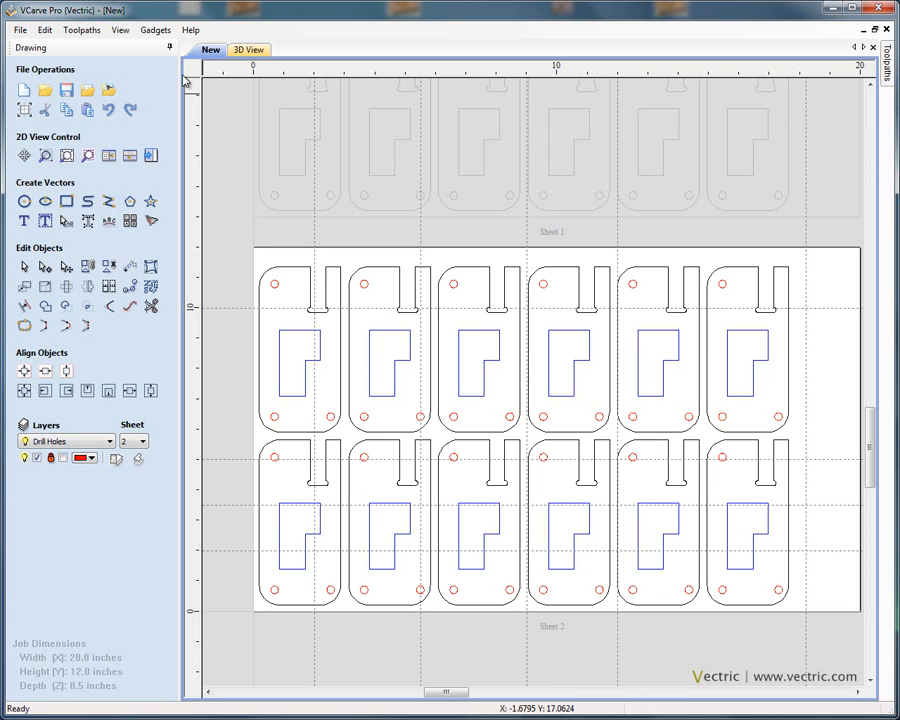
# Review the snap settings, switching Snap to Grid on and back off, and accept them
pyautogui.press('F4')
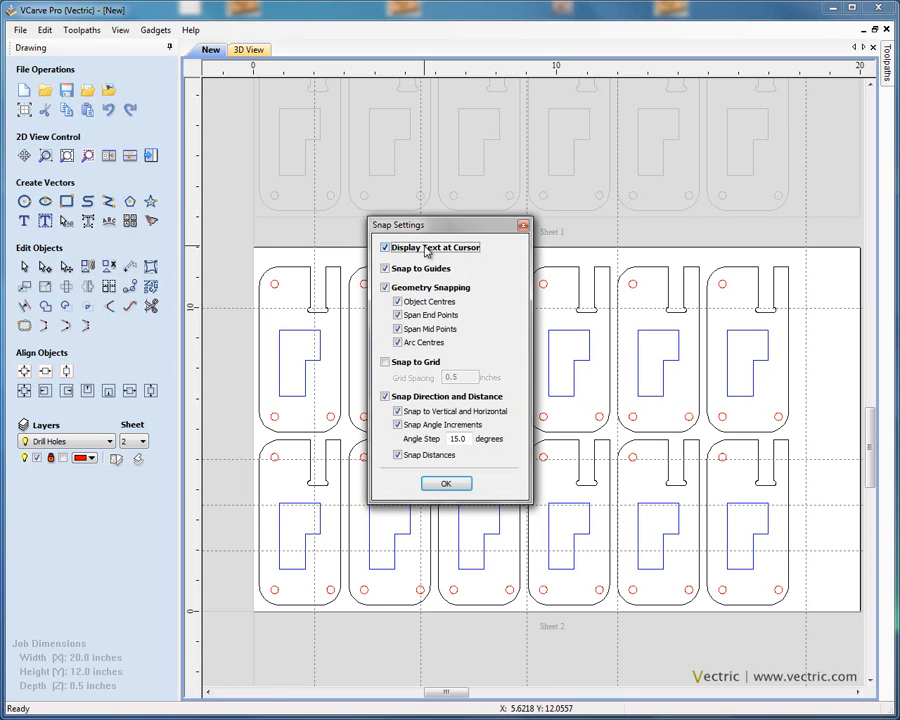
pyautogui.doubleClick(387, 362)
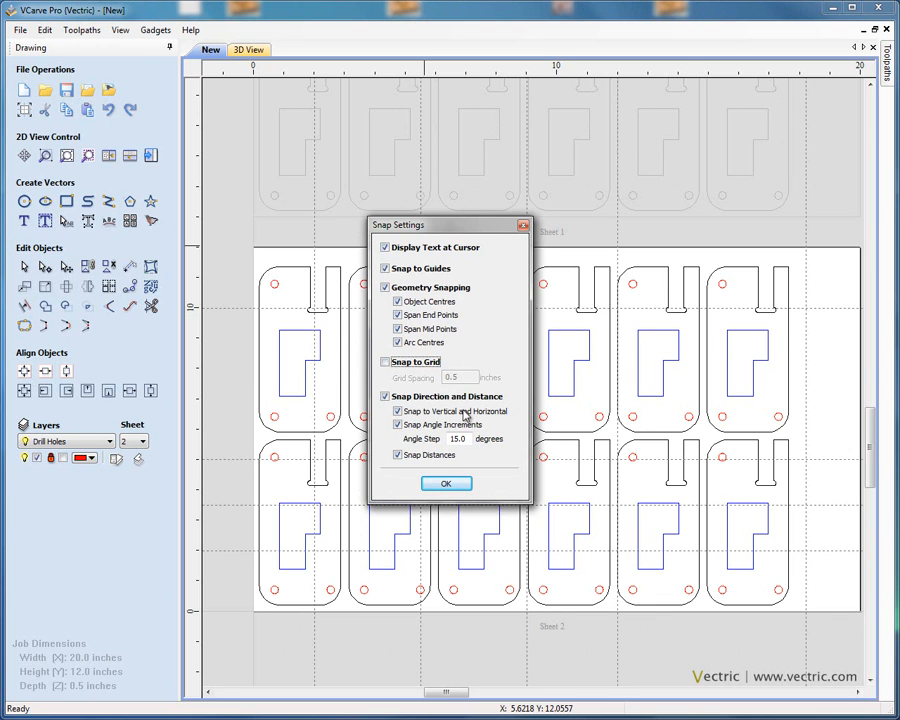
pyautogui.click(456, 484)
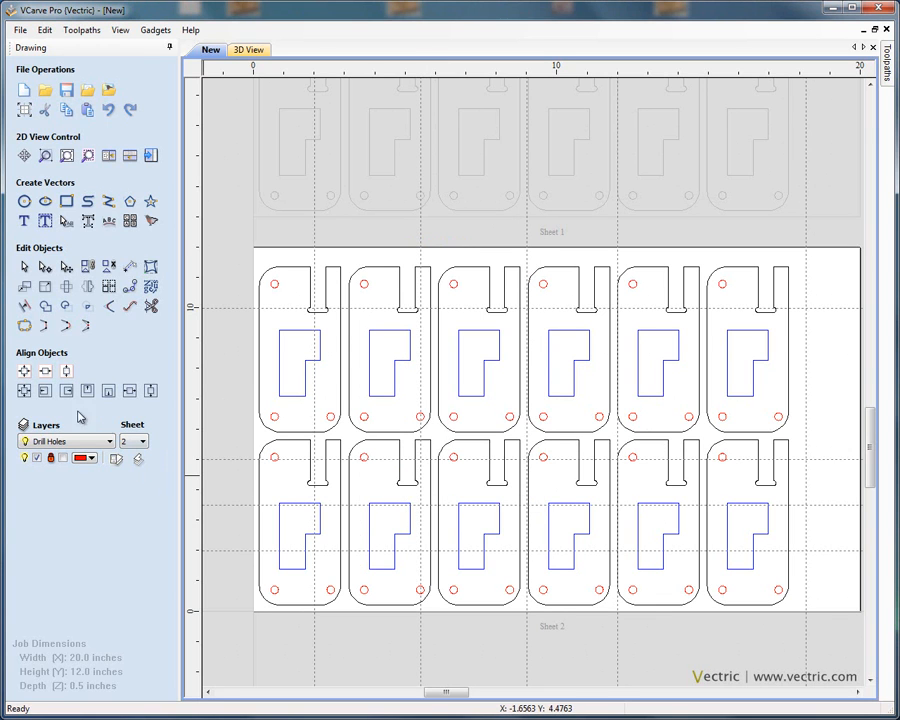
# Look over the layers in Layer Control and the list of available sheets
pyautogui.click(117, 459)
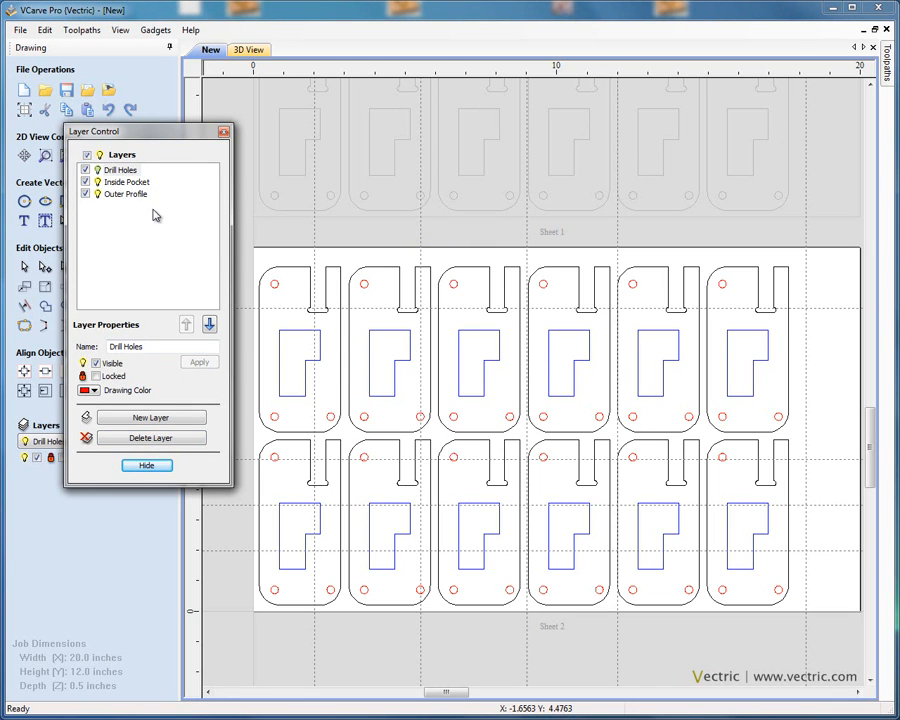
pyautogui.click(148, 467)
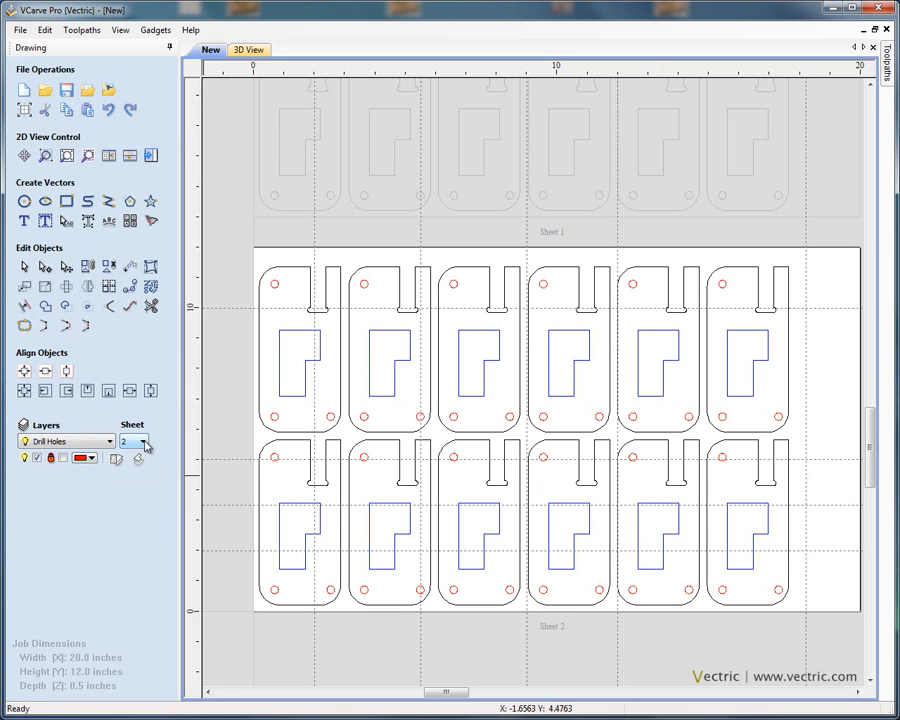
pyautogui.click(144, 442)
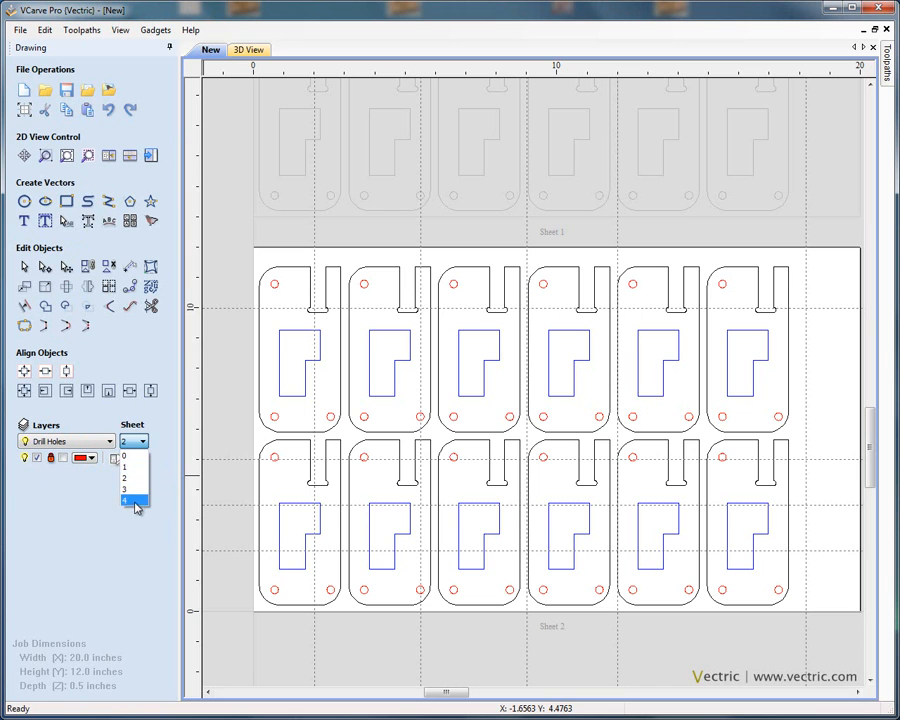
pyautogui.click(137, 549)
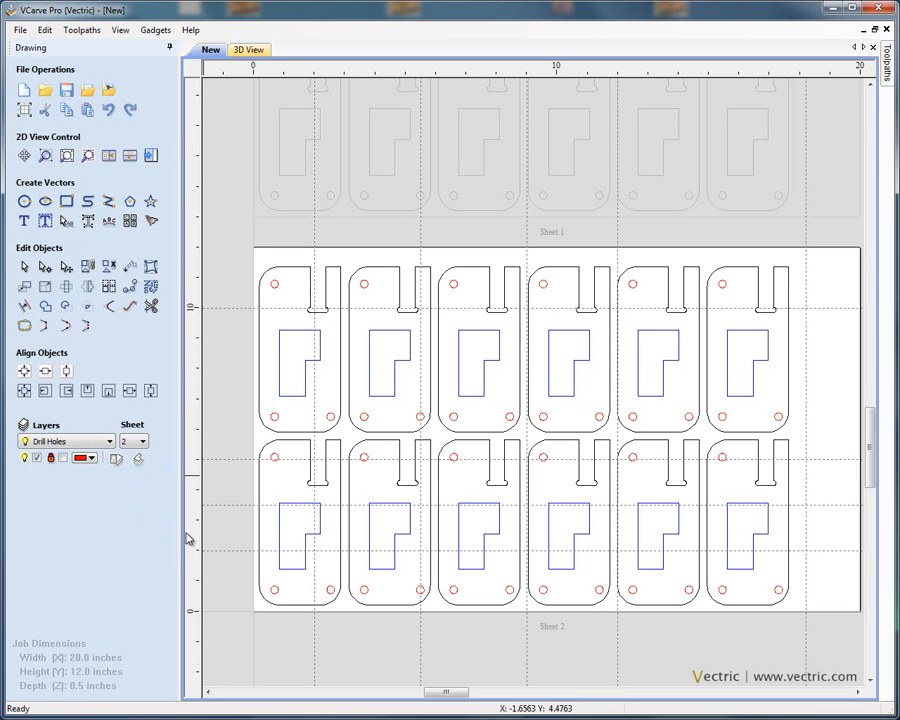